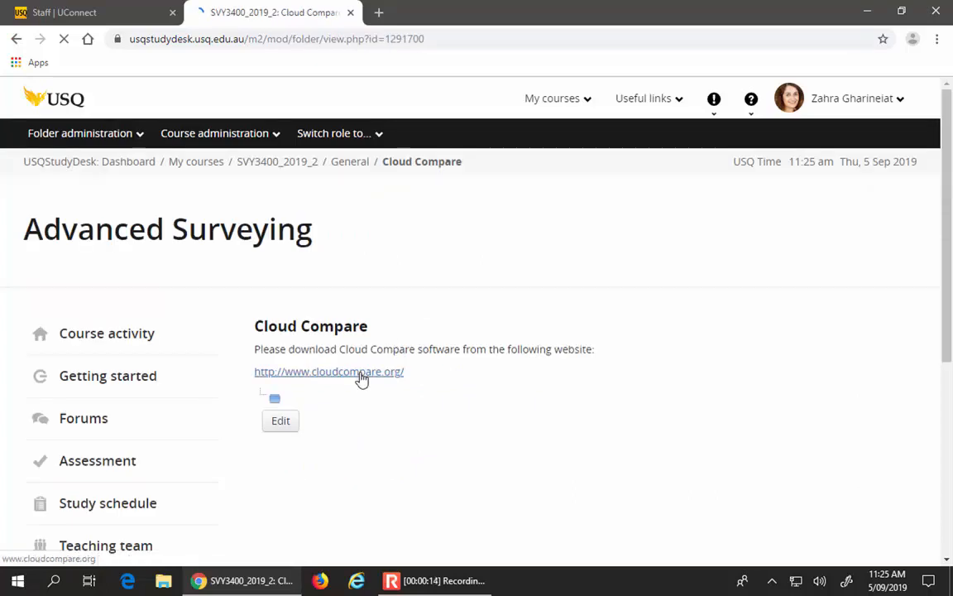
pyautogui.click(362, 375)
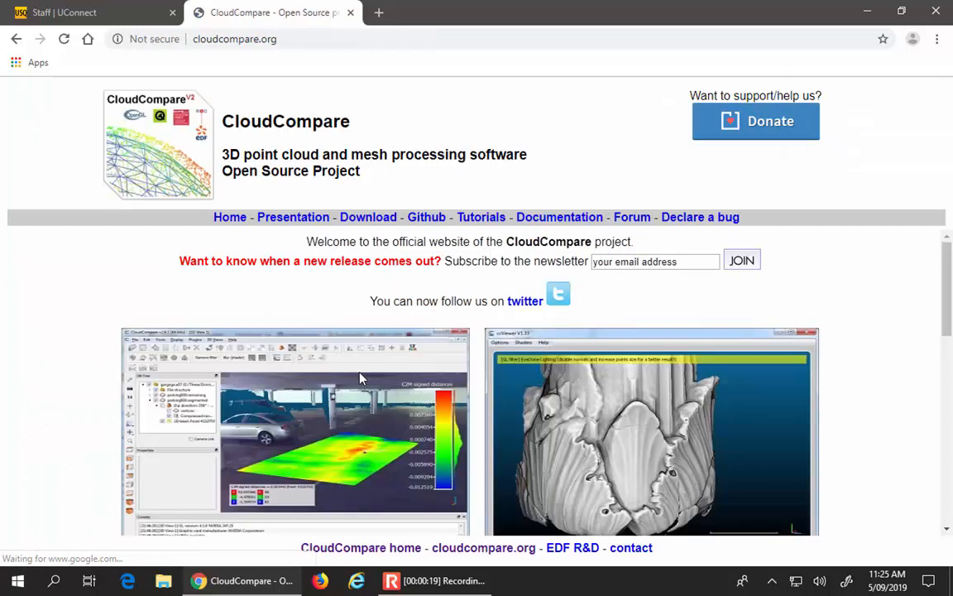
pyautogui.click(16, 39)
pyautogui.click(16, 39)
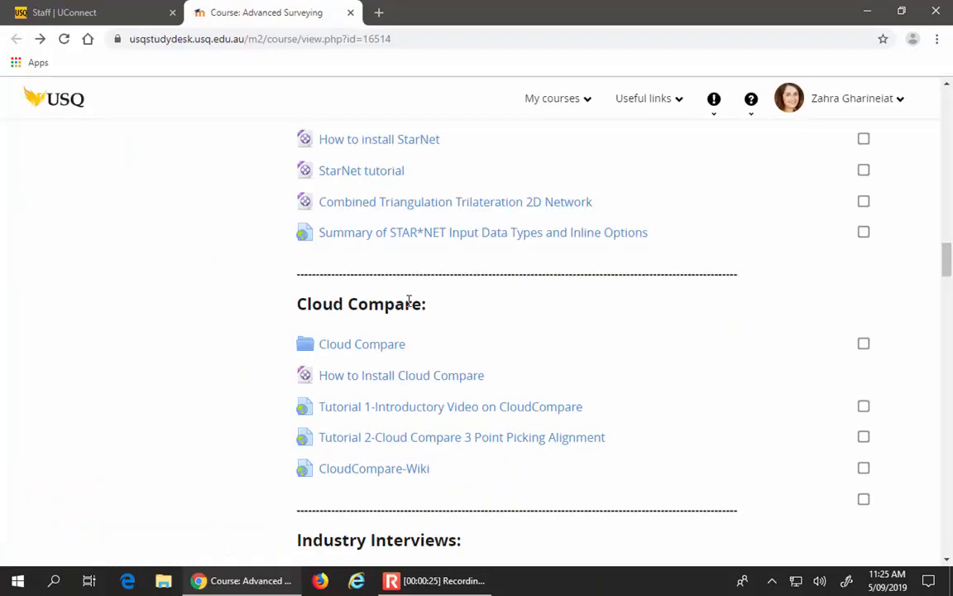
# Open the CloudCompare website through the course's Cloud Compare folder and go to its download page
pyautogui.click(368, 350)
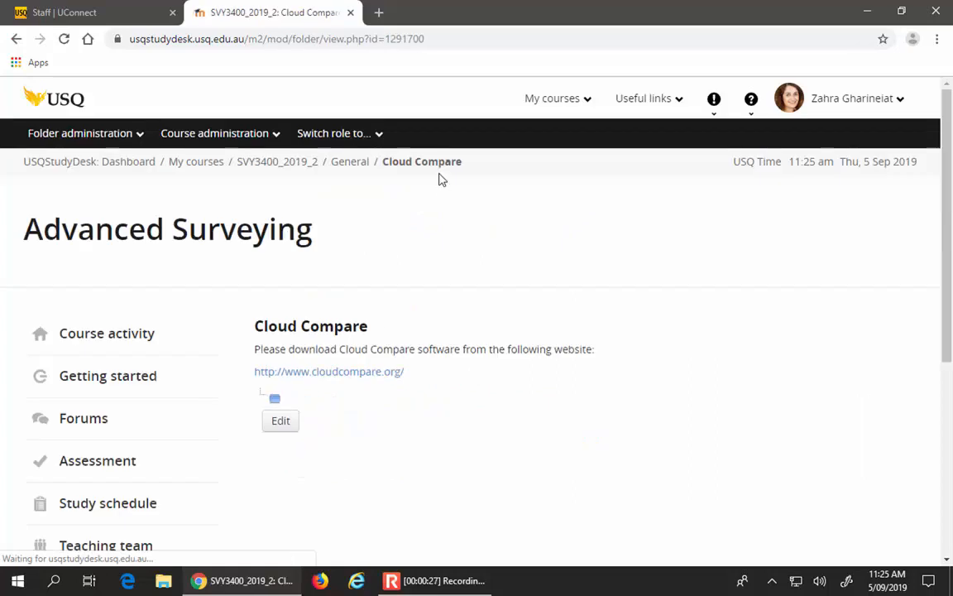
pyautogui.click(375, 378)
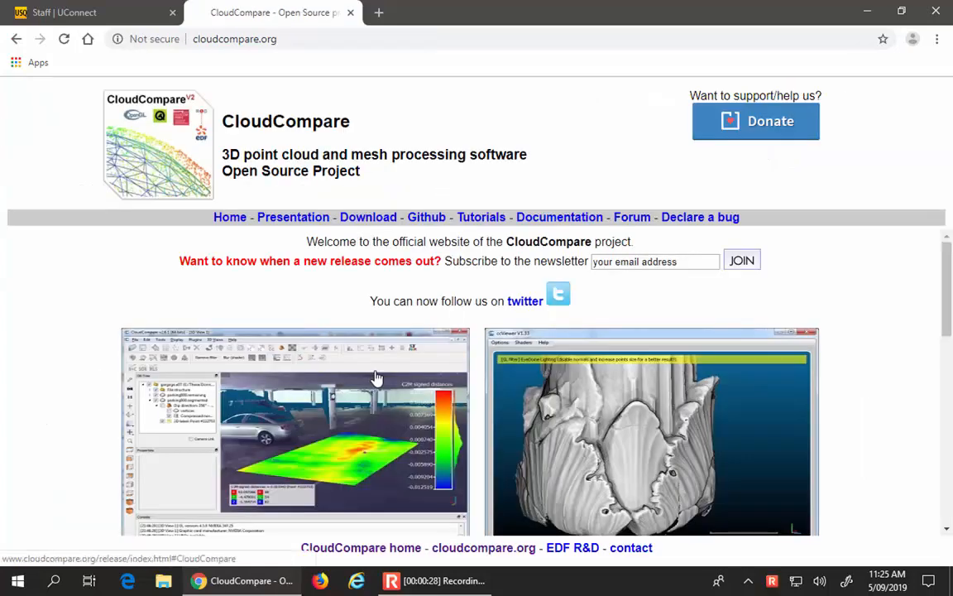
pyautogui.click(370, 219)
# Download the Windows 64 bits installer version of CloudCompare 2.11.alpha from the latest alpha release table
pyautogui.scroll(-3, 400, 321)
pyautogui.scroll(-5, 400, 321)
pyautogui.scroll(4, 395, 327)
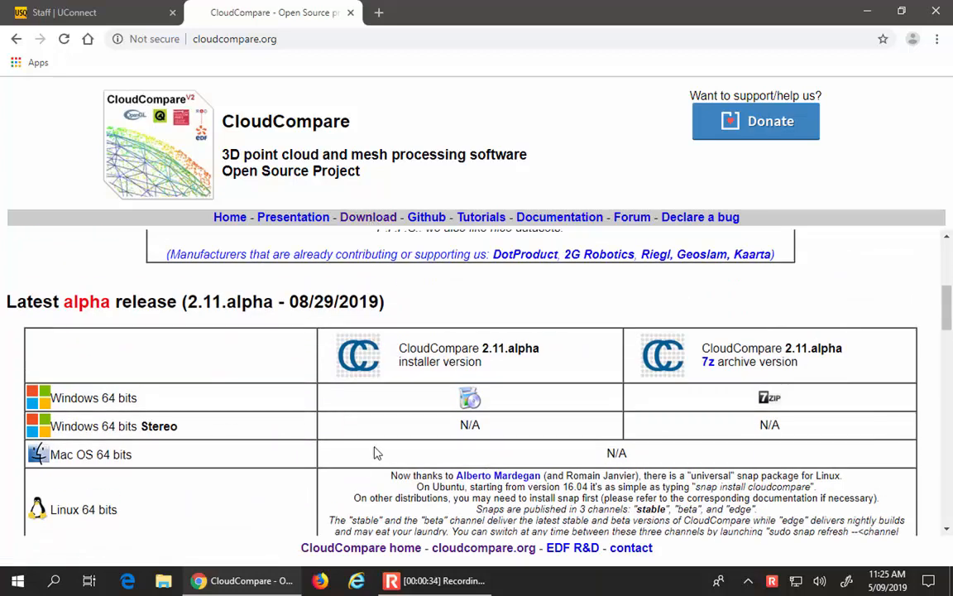
pyautogui.scroll(-2, 379, 445)
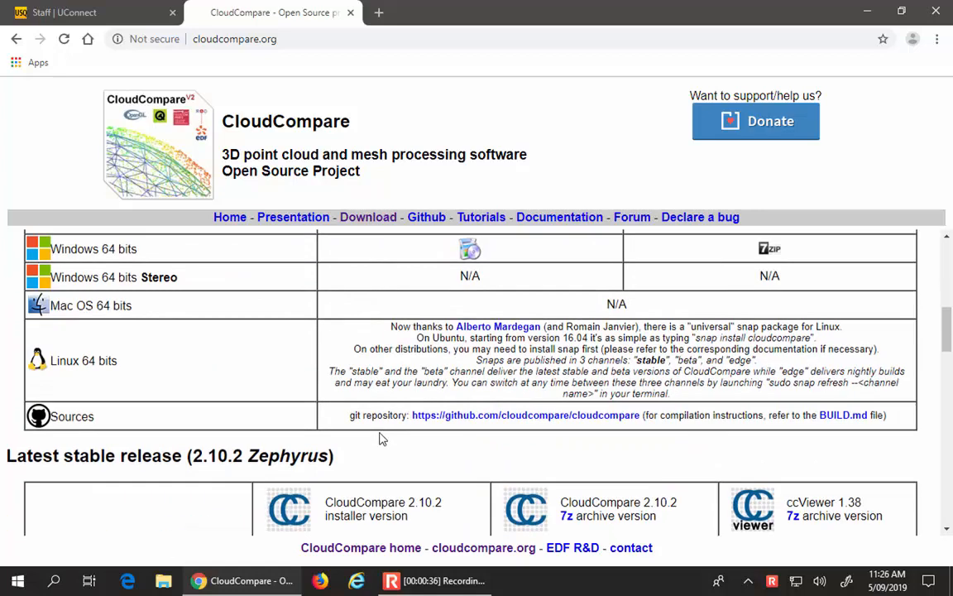
pyautogui.scroll(2, 383, 436)
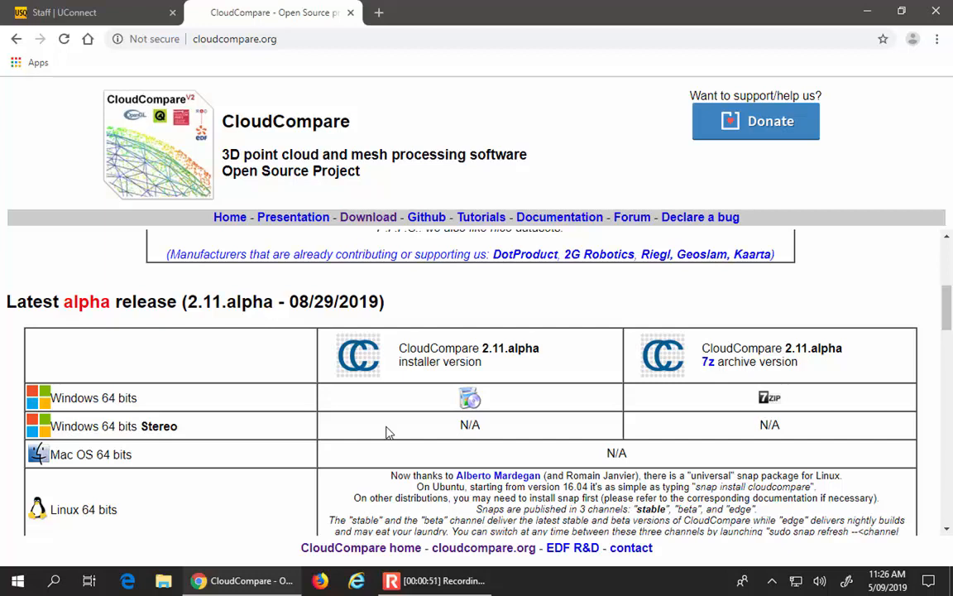
pyautogui.scroll(-1, 388, 432)
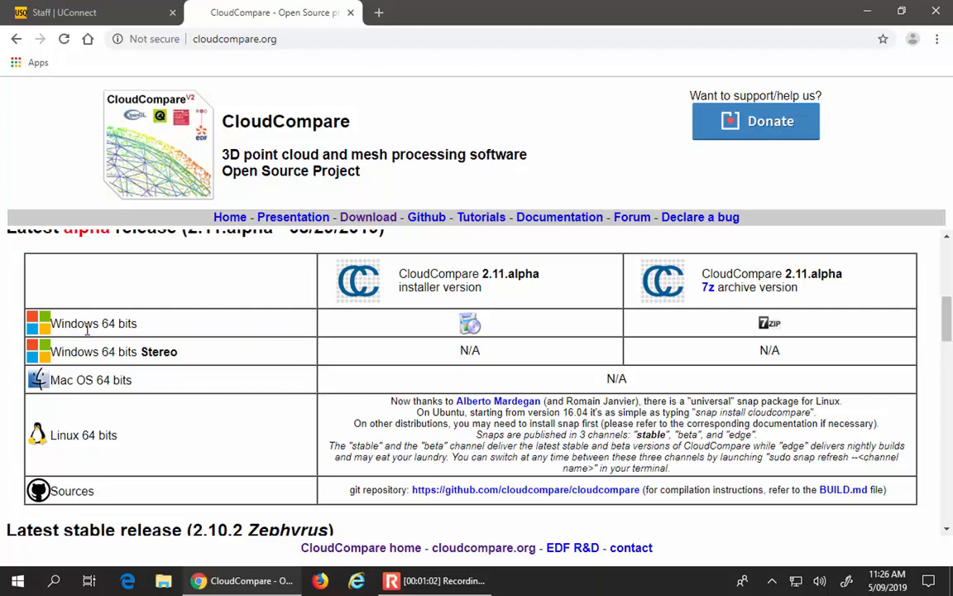
pyautogui.click(476, 330)
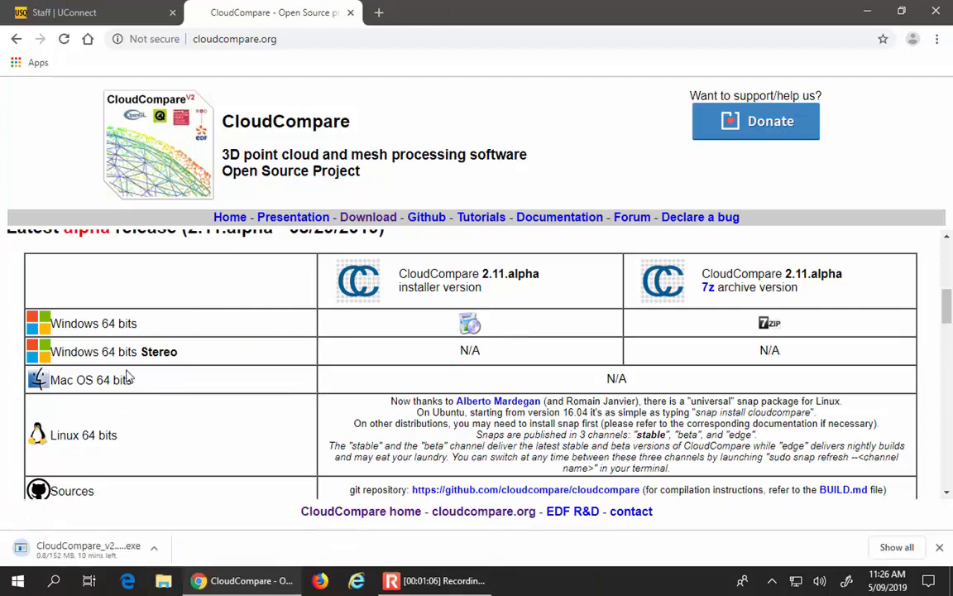
pyautogui.scroll(-1, 130, 429)
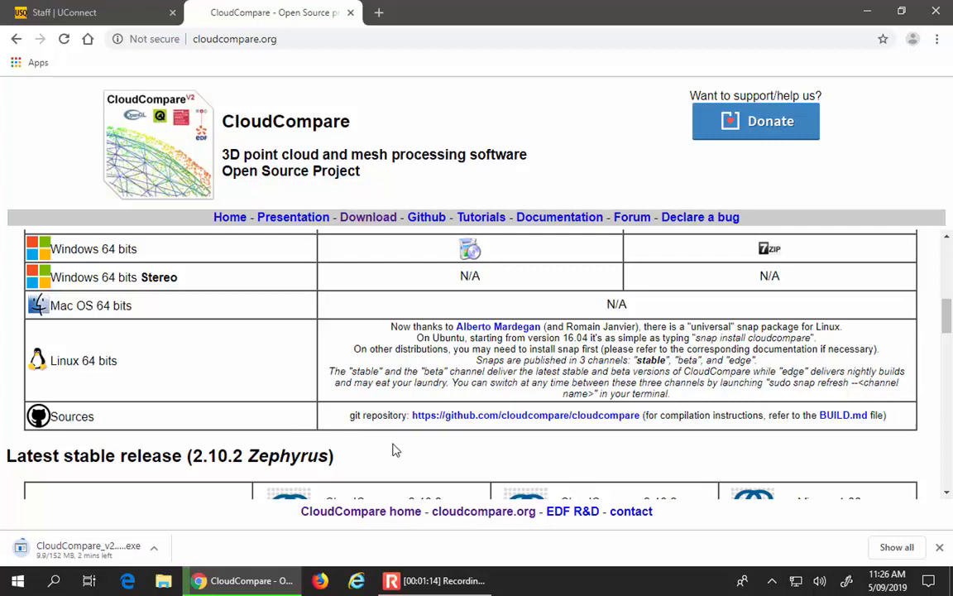
pyautogui.moveTo(416, 585)
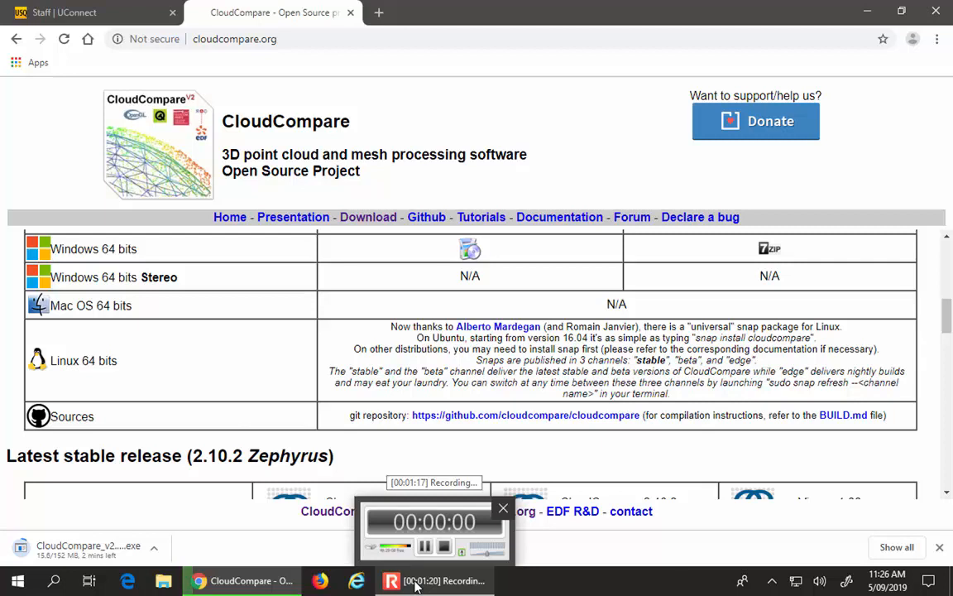
pyautogui.click(416, 584)
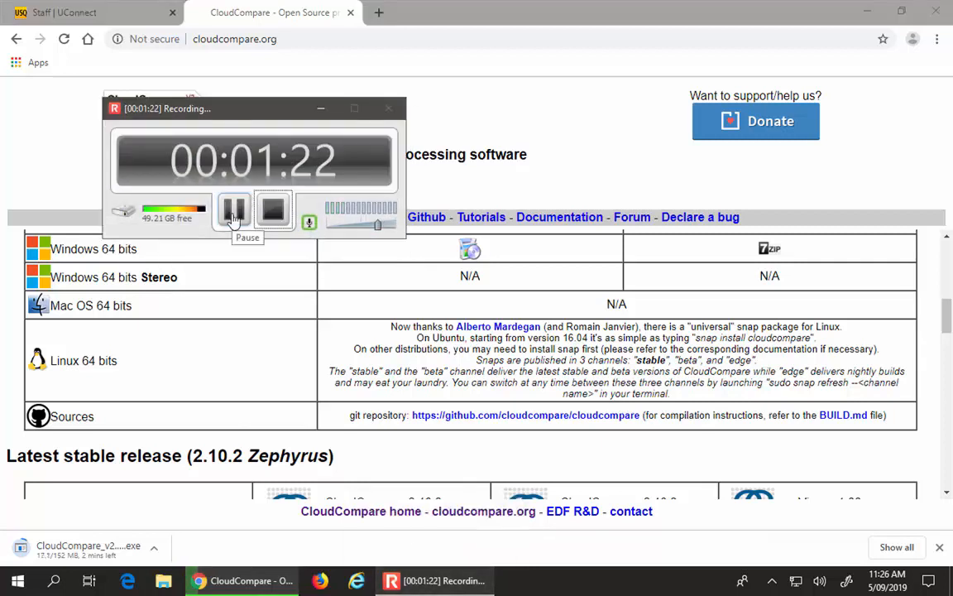
pyautogui.click(234, 212)
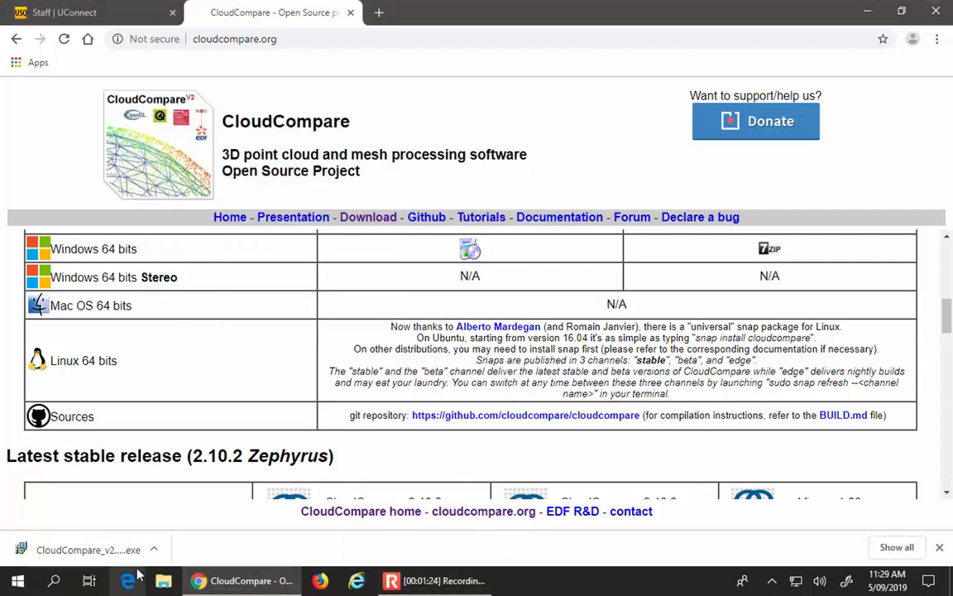
# Show CloudCompare_v2.11.alpha_setup_x64.exe in its download folder and run it as administrator
pyautogui.click(153, 552)
pyautogui.click(196, 497)
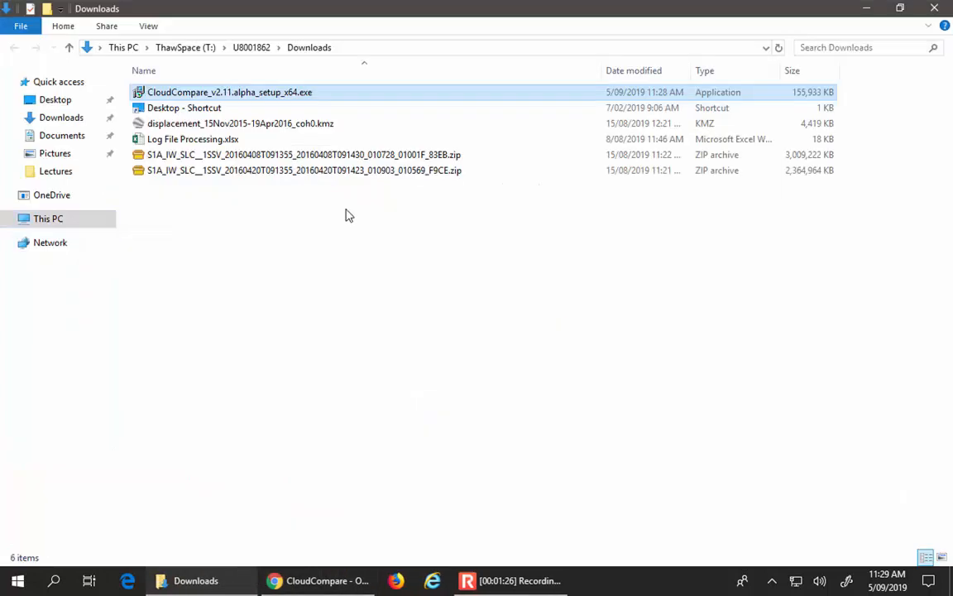
pyautogui.rightClick(251, 93)
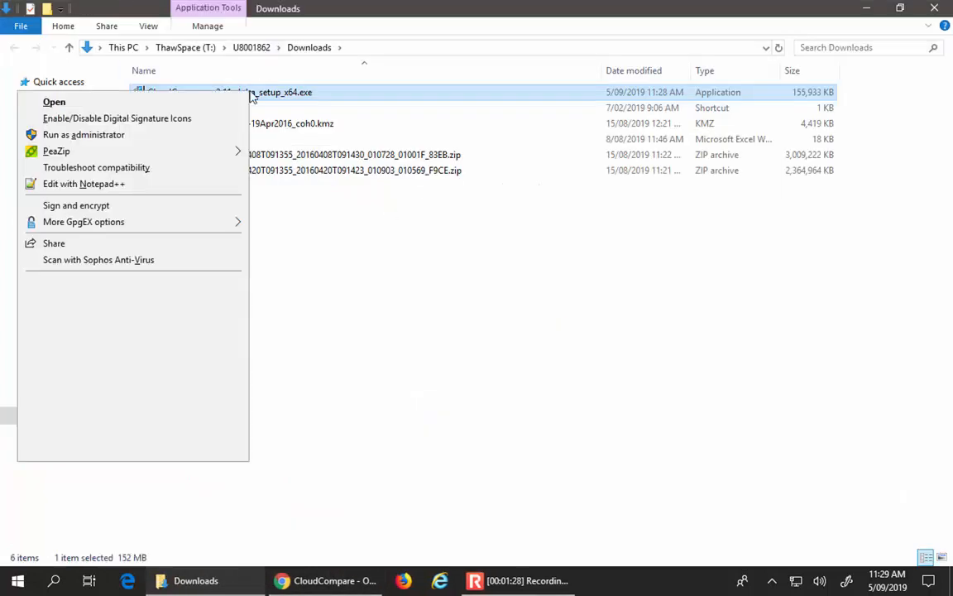
pyautogui.click(229, 135)
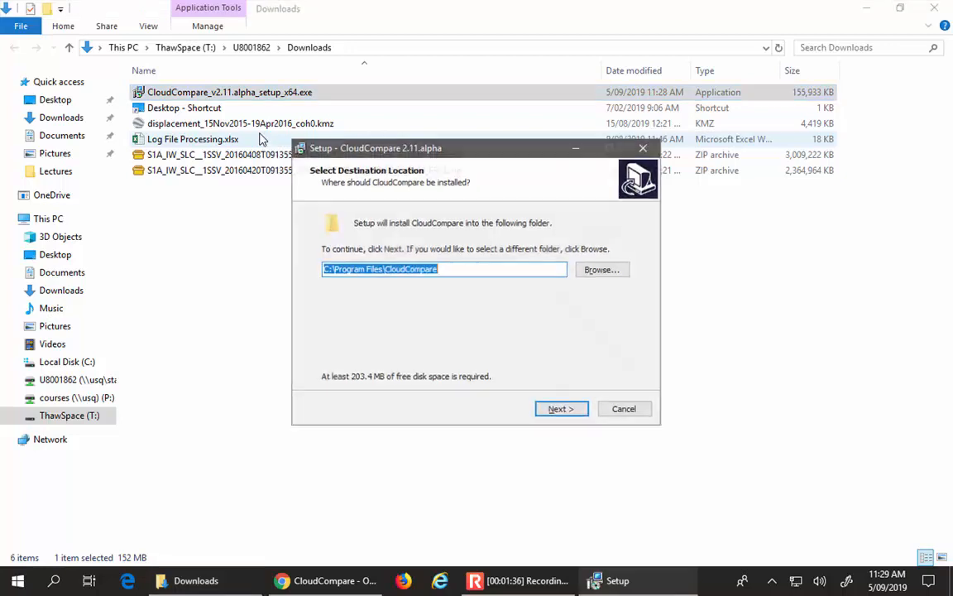
# Install CloudCompare with the default destination, Start Menu folder and desktop shortcut, and finish setup with Launch CloudCompare enabled
pyautogui.click(562, 411)
pyautogui.click(563, 411)
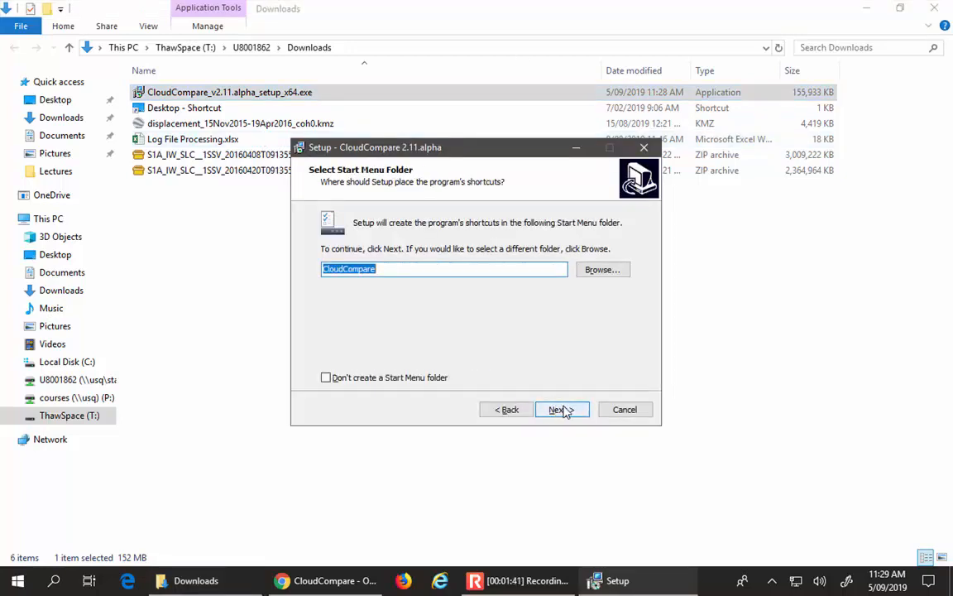
pyautogui.click(562, 410)
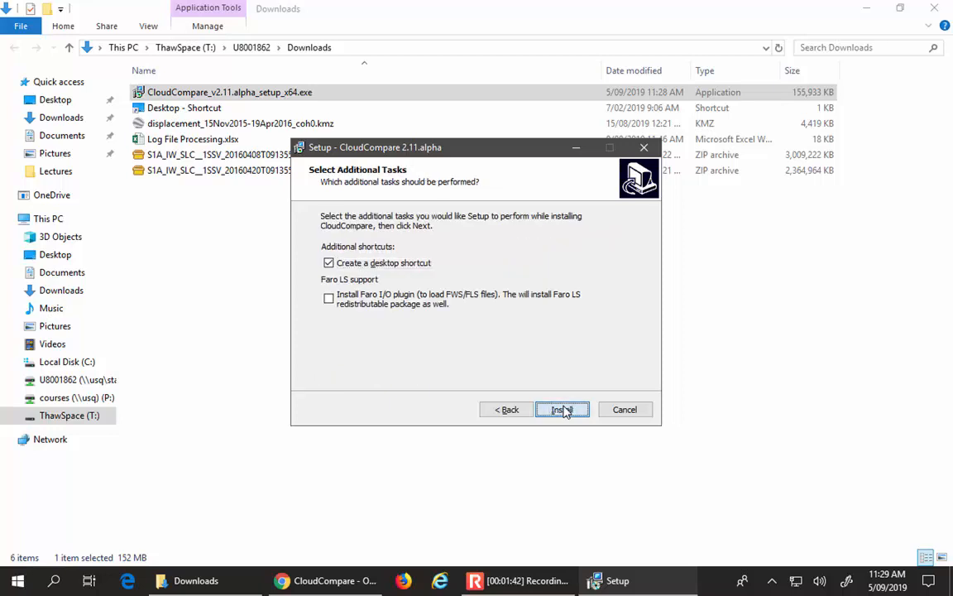
pyautogui.click(563, 411)
pyautogui.click(563, 411)
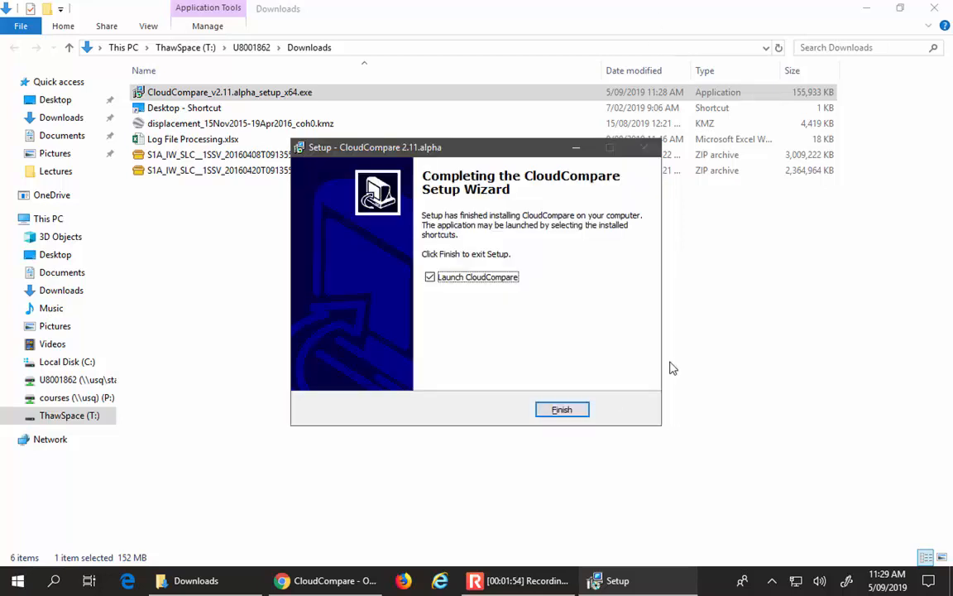
pyautogui.click(560, 410)
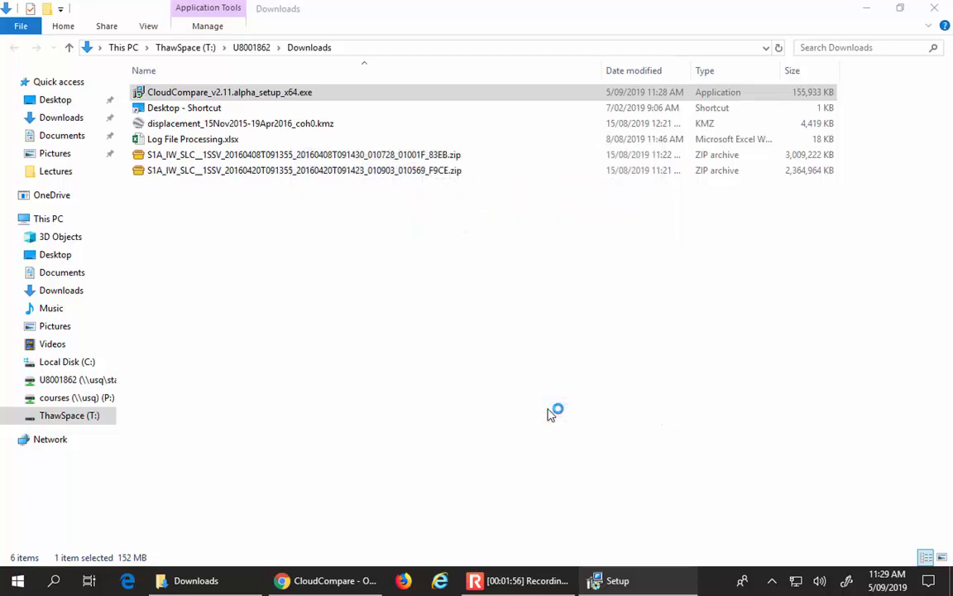
# Minimize the open windows and open CloudCompare from its desktop shortcut
pyautogui.click(866, 7)
pyautogui.click(866, 7)
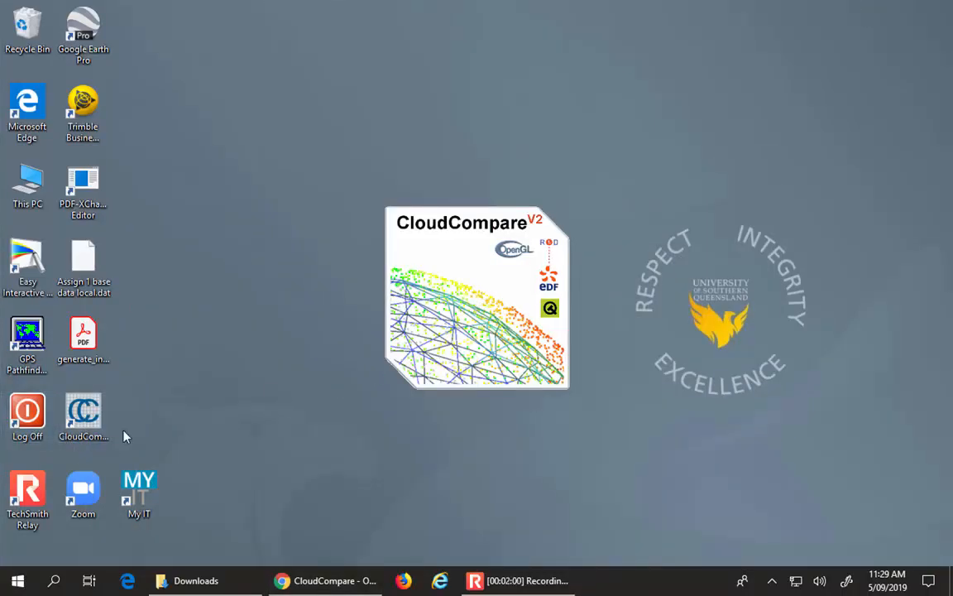
pyautogui.doubleClick(88, 434)
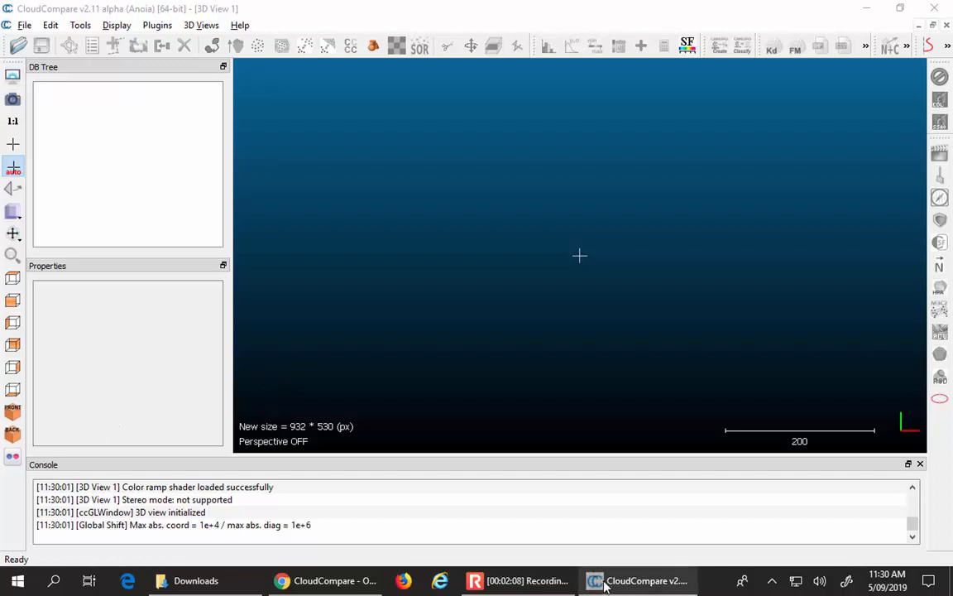
pyautogui.moveTo(639, 581)
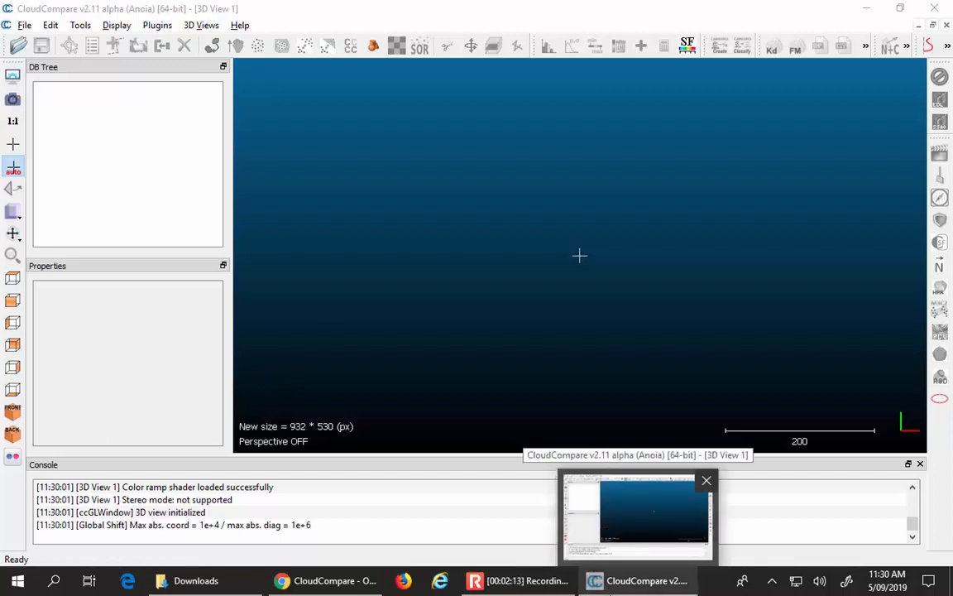
pyautogui.click(520, 580)
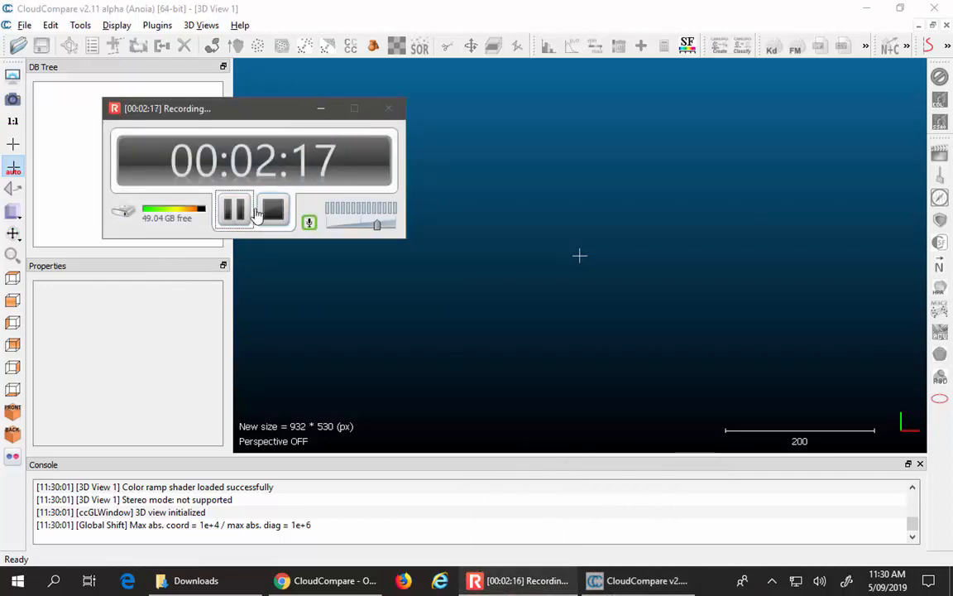
pyautogui.click(240, 211)
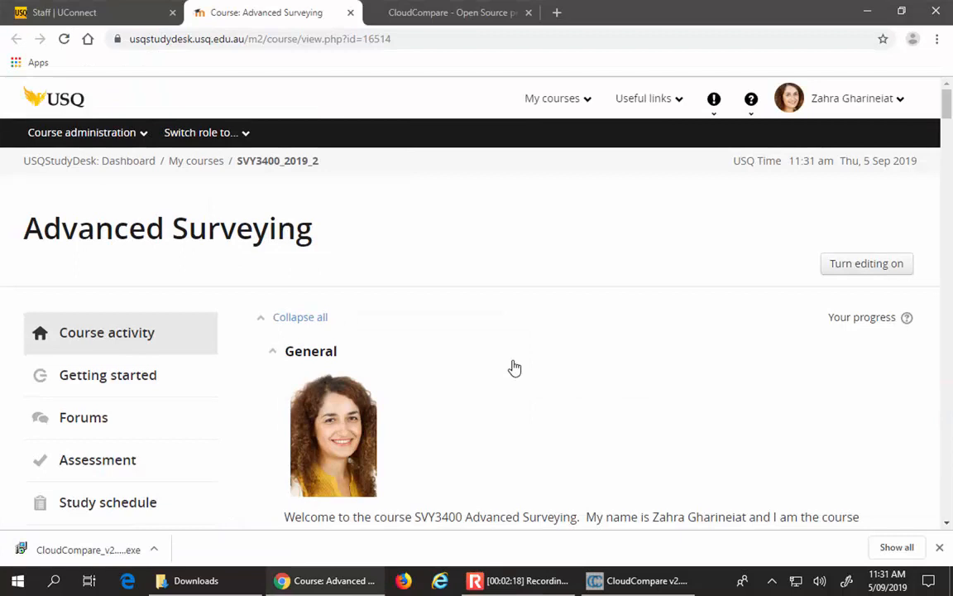
# Download CloudCompareGarden1.bin and CloudCompareGarden2.bin from the course's Assignment 2 resources folder
pyautogui.scroll(-3, 685, 400)
pyautogui.scroll(-15, 684, 400)
pyautogui.scroll(-7, 434, 377)
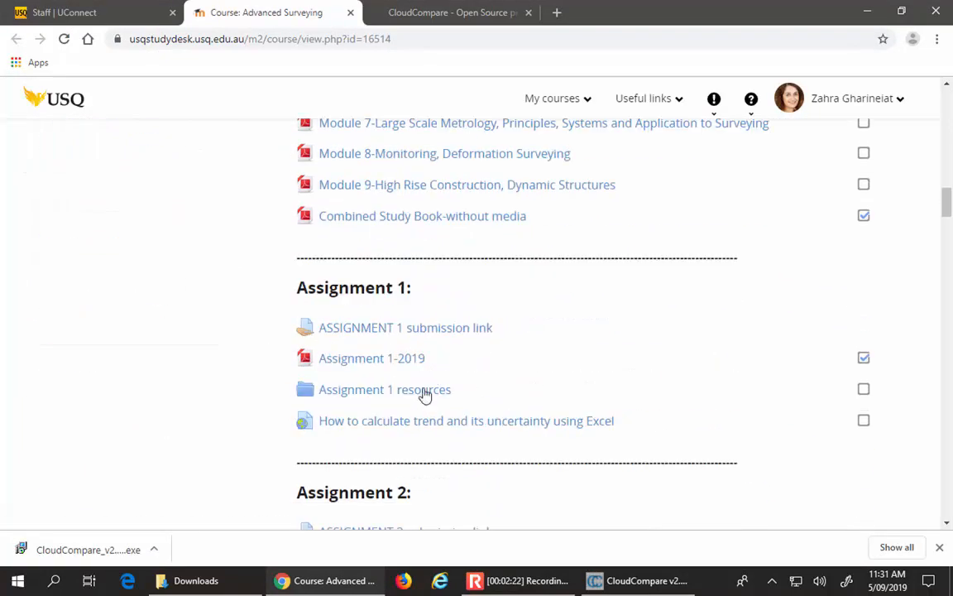
pyautogui.scroll(-3, 419, 404)
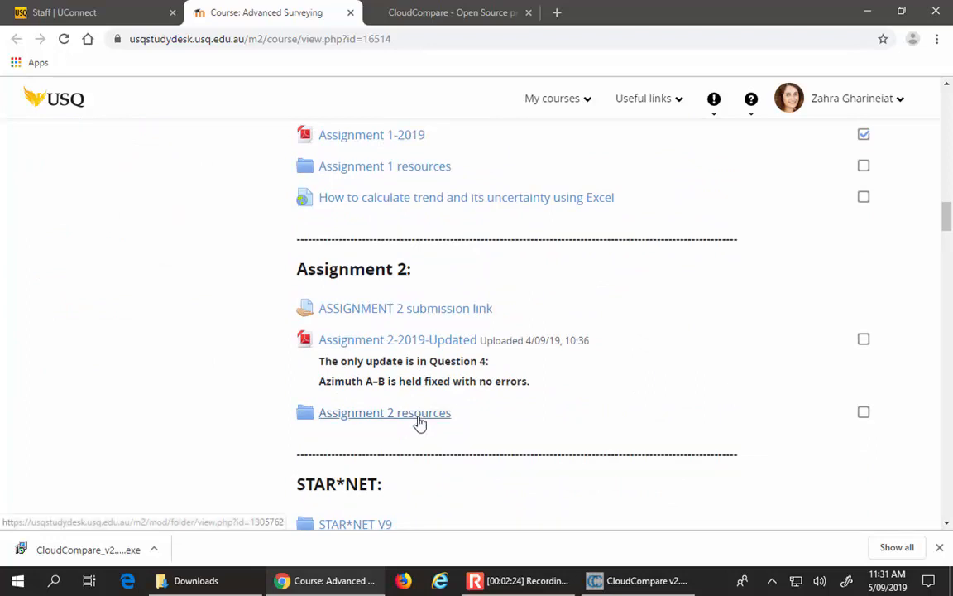
pyautogui.click(419, 417)
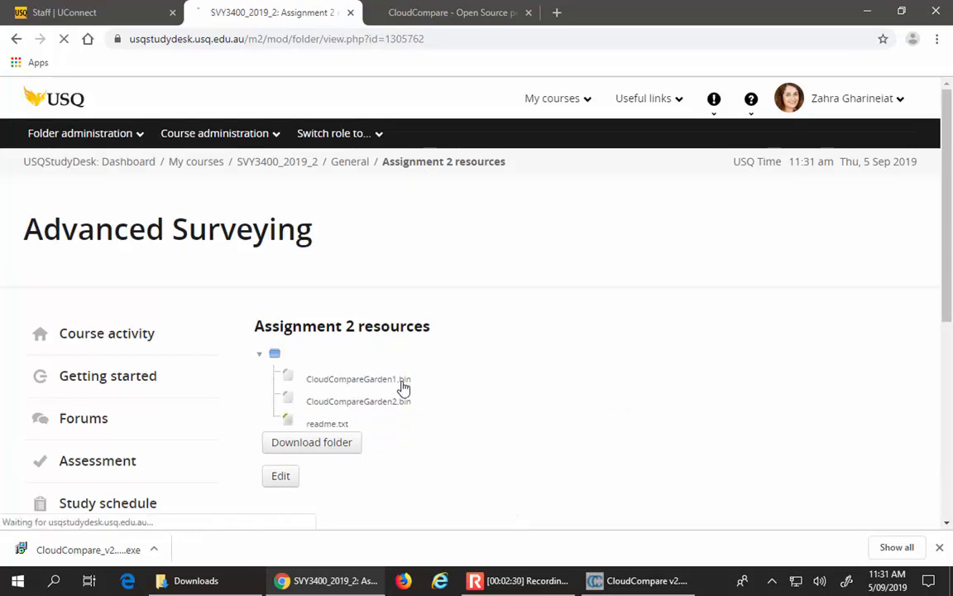
pyautogui.click(400, 382)
pyautogui.click(395, 404)
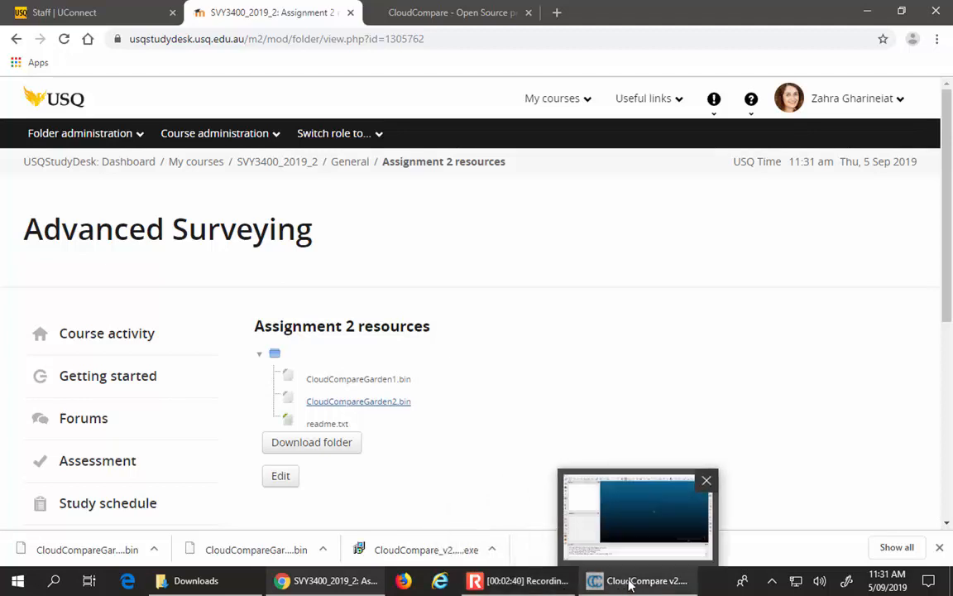
# Show the downloaded files in the Downloads folder and copy CloudCompareGarden1.bin and CloudCompareGarden2.bin
pyautogui.click(157, 552)
pyautogui.click(153, 496)
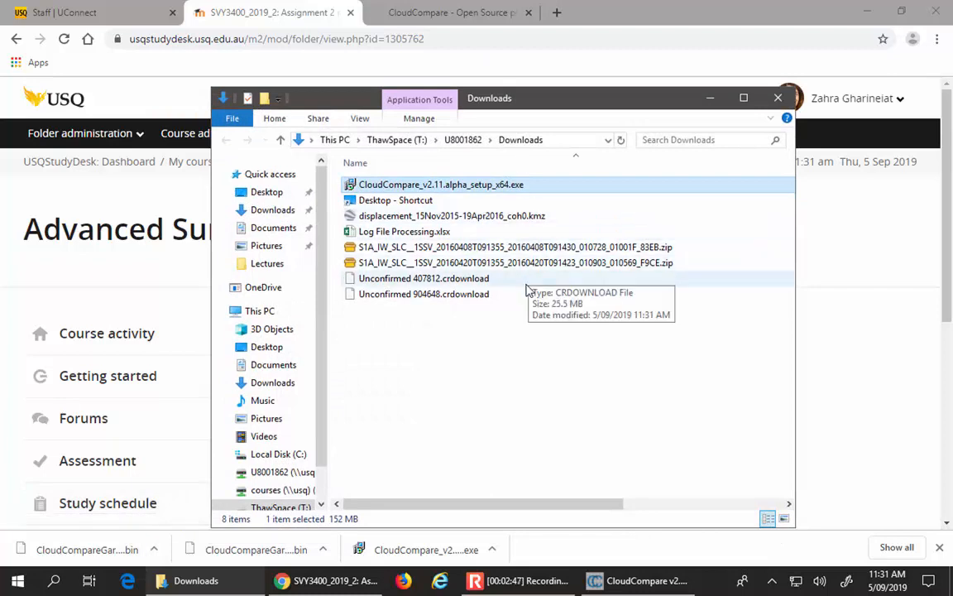
pyautogui.click(265, 210)
pyautogui.click(355, 201)
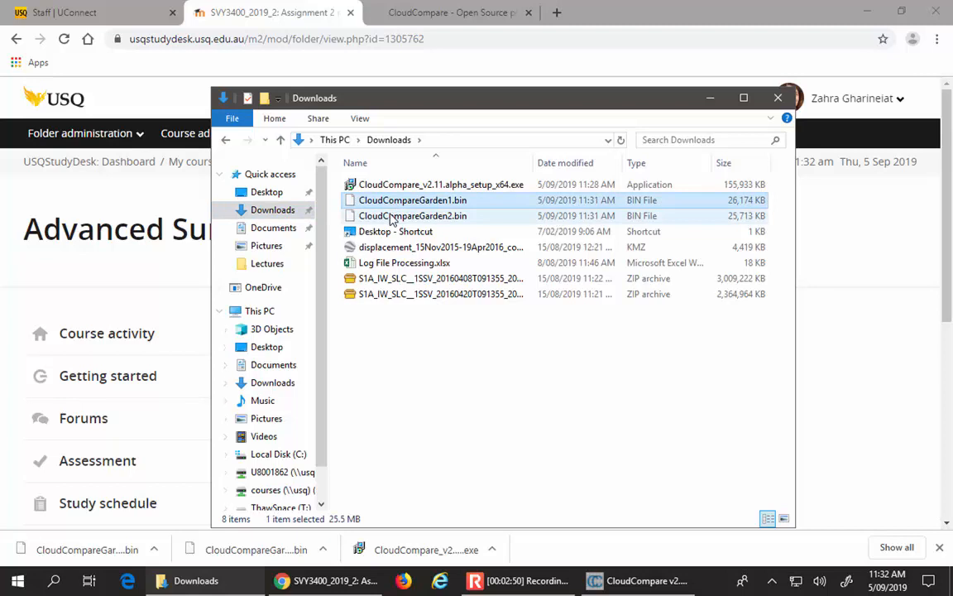
pyautogui.keyDown('shift'); pyautogui.click(366, 216); pyautogui.keyUp('shift')
pyautogui.rightClick(393, 217)
pyautogui.click(325, 402)
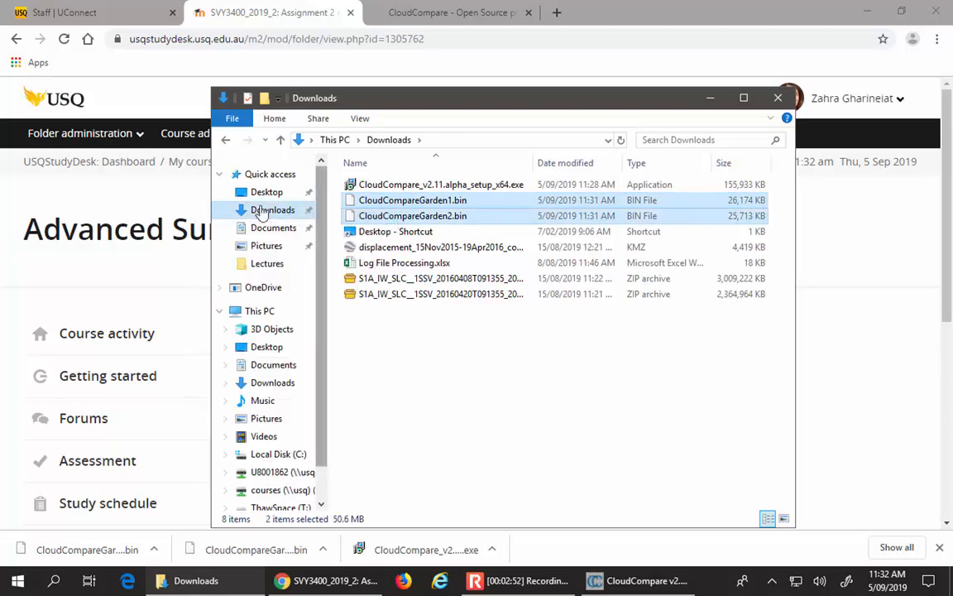
# Paste the two garden files into the Desktop folder, close the file window and minimize the browser
pyautogui.click(263, 192)
pyautogui.rightClick(338, 303)
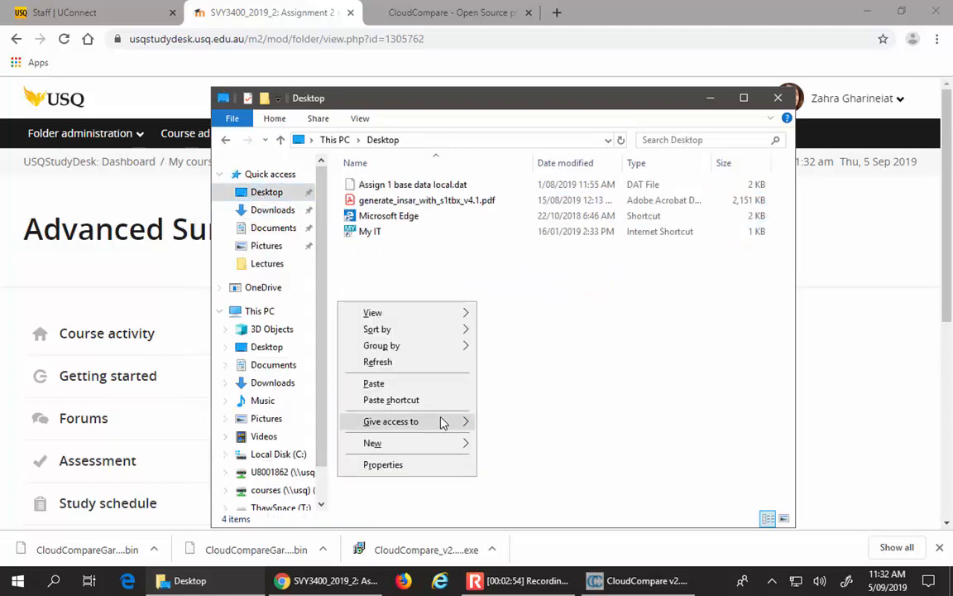
pyautogui.click(444, 382)
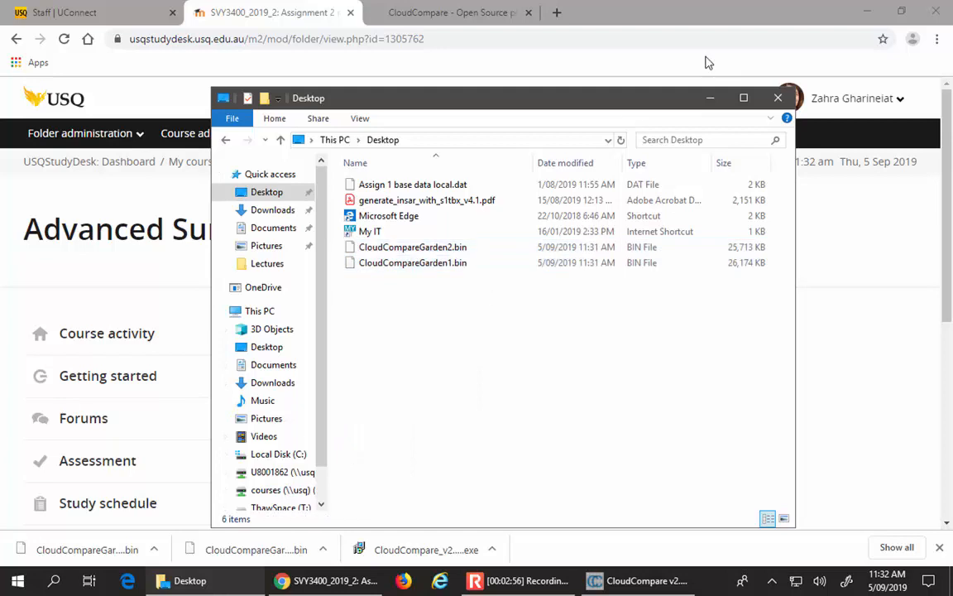
pyautogui.click(778, 99)
pyautogui.click(866, 12)
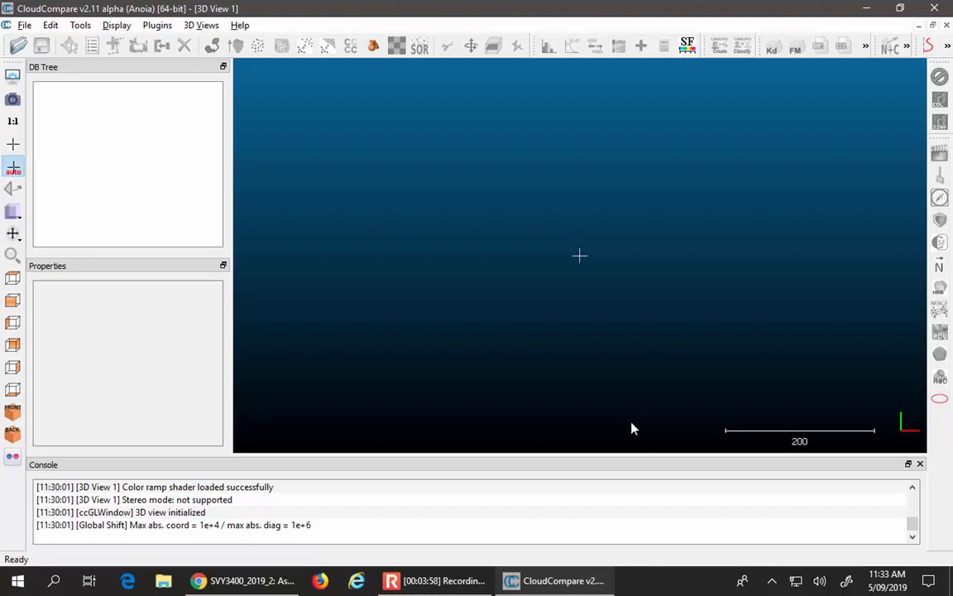
# Open CloudCompareGarden1.bin and CloudCompareGarden2.bin together from the Desktop folder
pyautogui.click(17, 29)
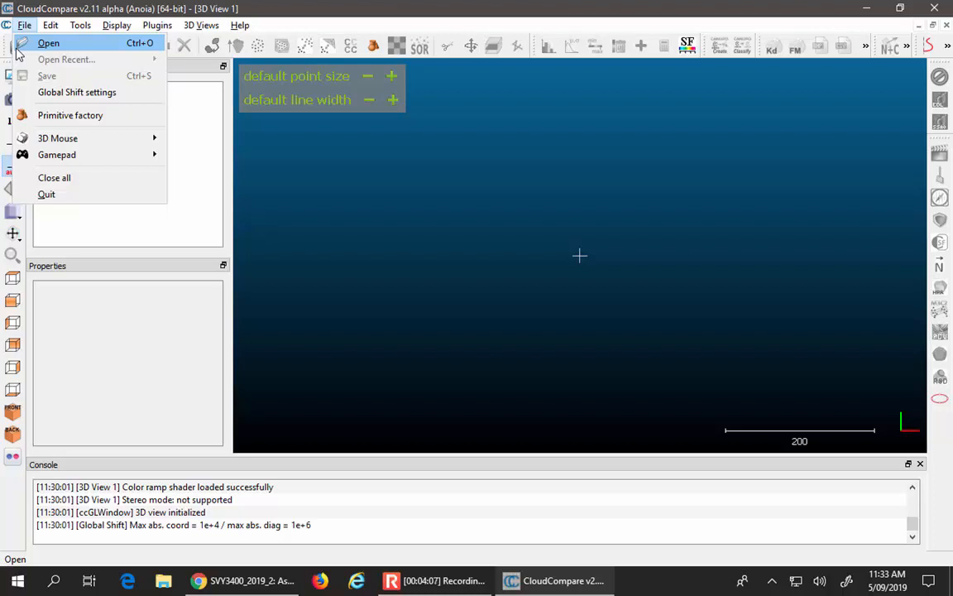
pyautogui.click(46, 43)
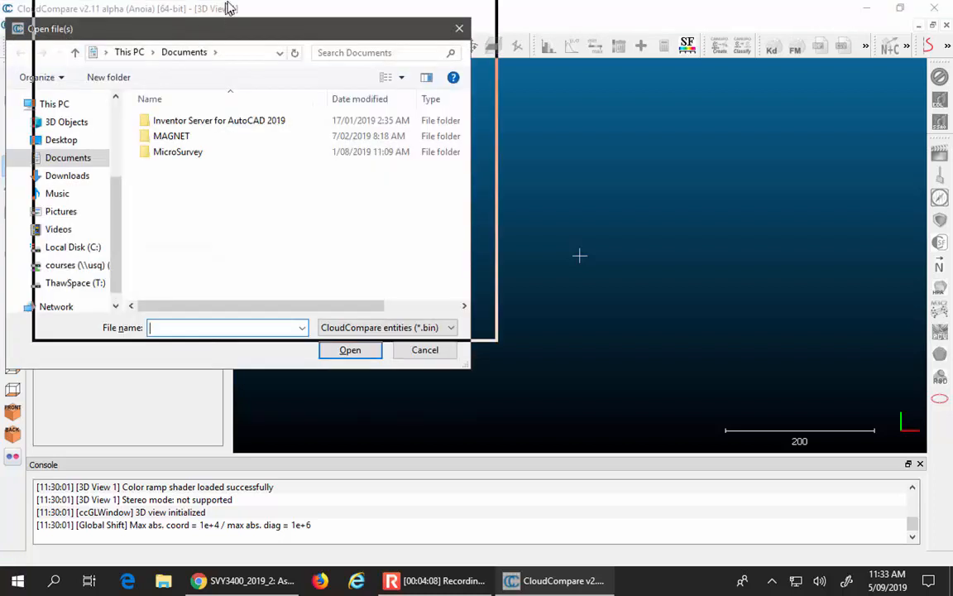
pyautogui.click(96, 123)
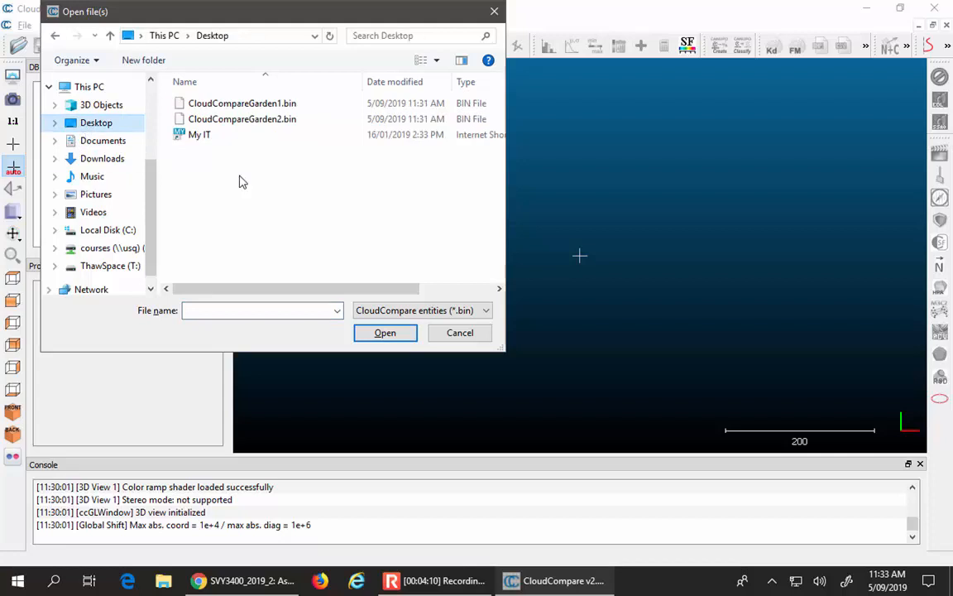
pyautogui.click(273, 105)
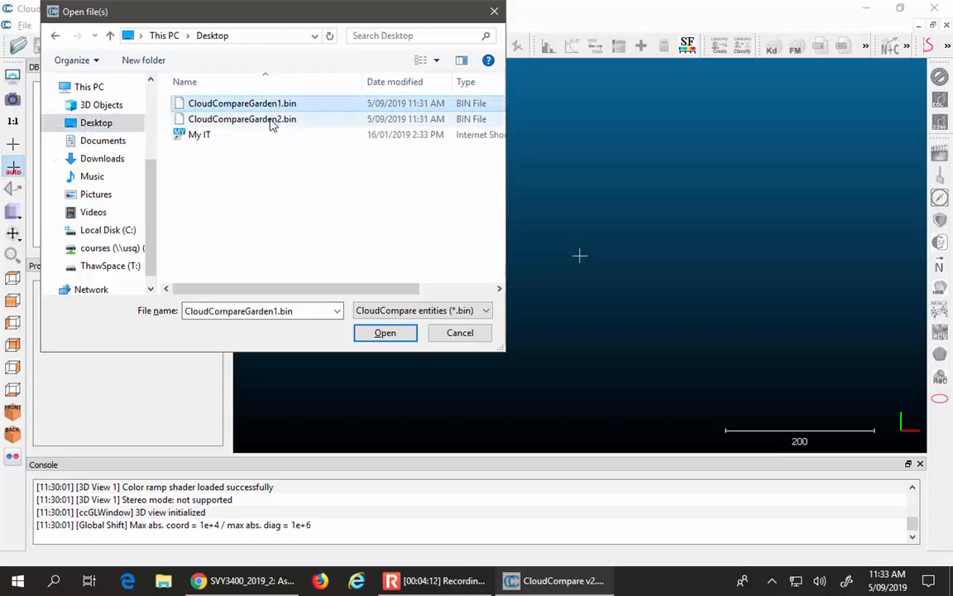
pyautogui.keyDown('ctrl'); pyautogui.click(271, 122); pyautogui.keyUp('ctrl')
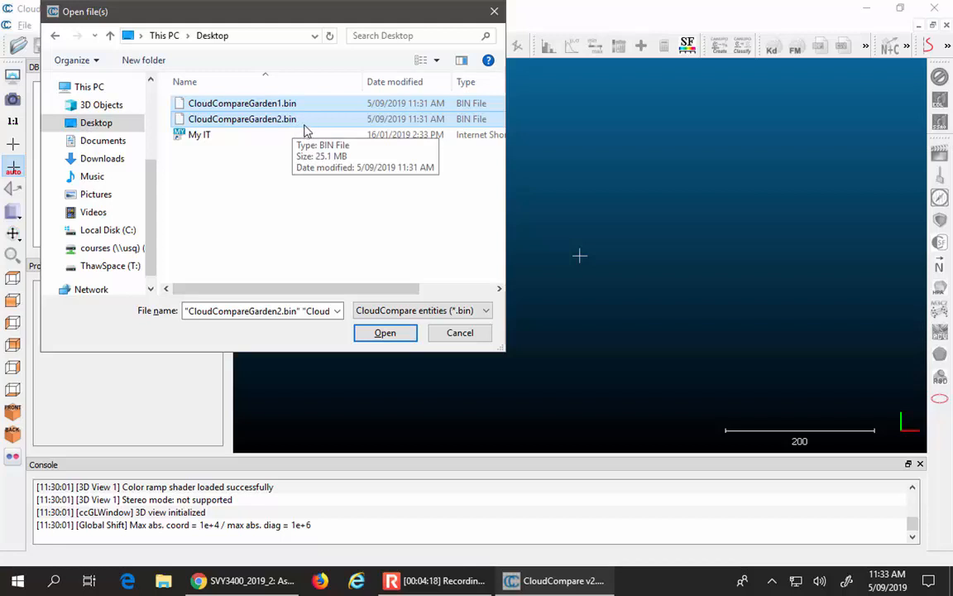
pyautogui.click(396, 336)
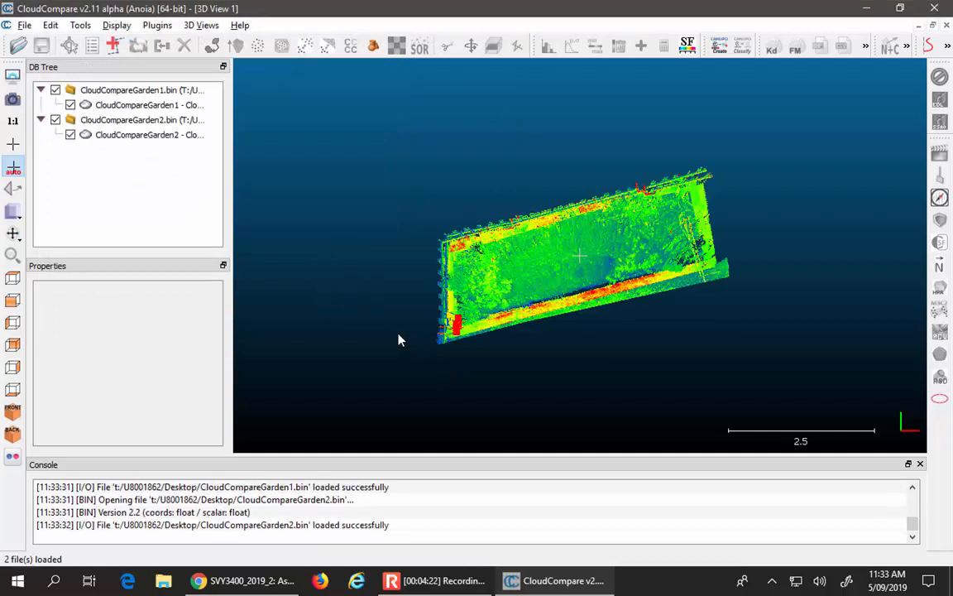
# Examine the two garden point clouds from the top, front, left, back and right standard views
pyautogui.moveTo(558, 298); pyautogui.dragTo(524, 251)
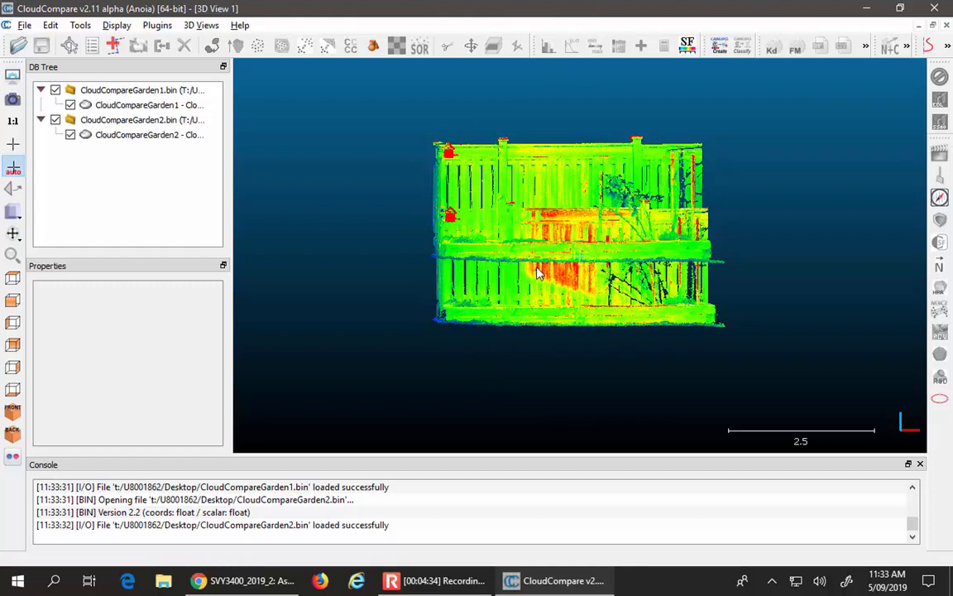
pyautogui.scroll(5, 524, 250)
pyautogui.scroll(-5, 544, 195)
pyautogui.scroll(3, 548, 245)
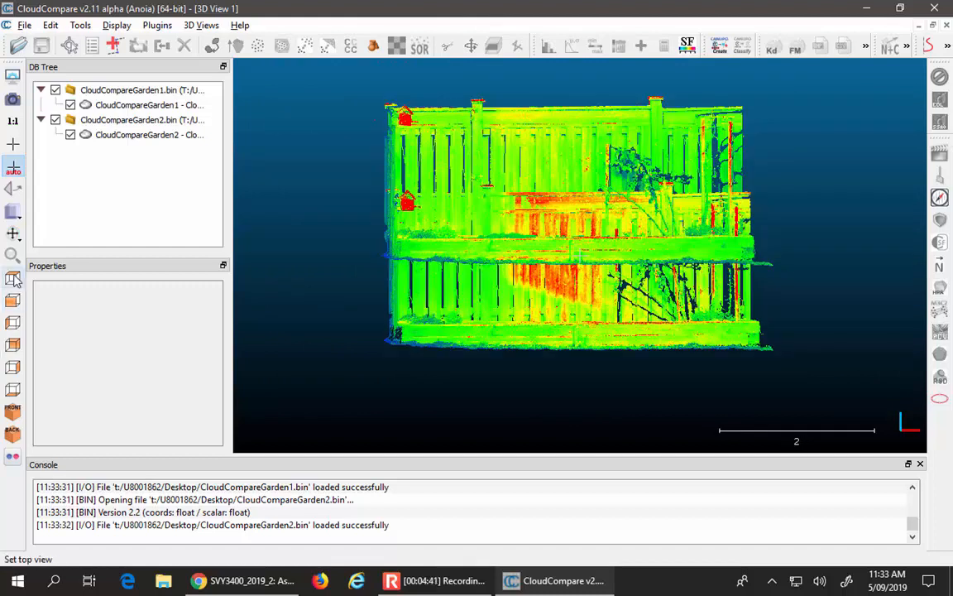
pyautogui.click(13, 280)
pyautogui.click(12, 301)
pyautogui.click(12, 324)
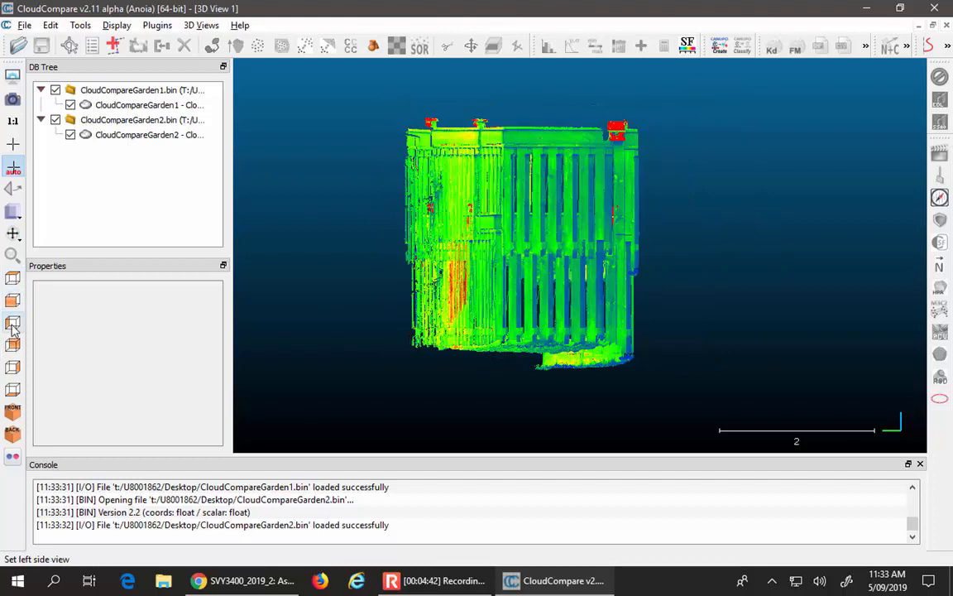
pyautogui.click(12, 345)
pyautogui.click(10, 370)
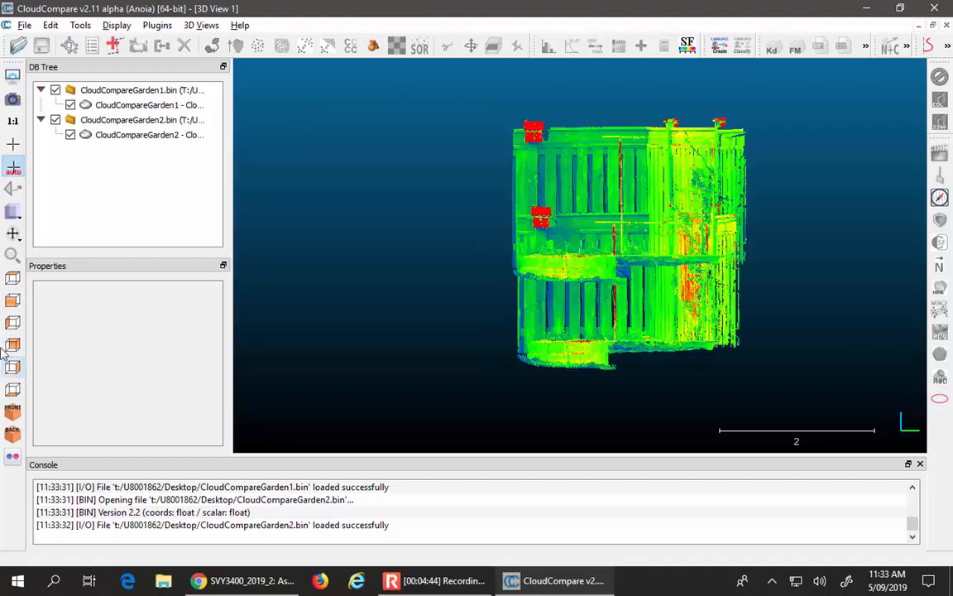
pyautogui.click(13, 301)
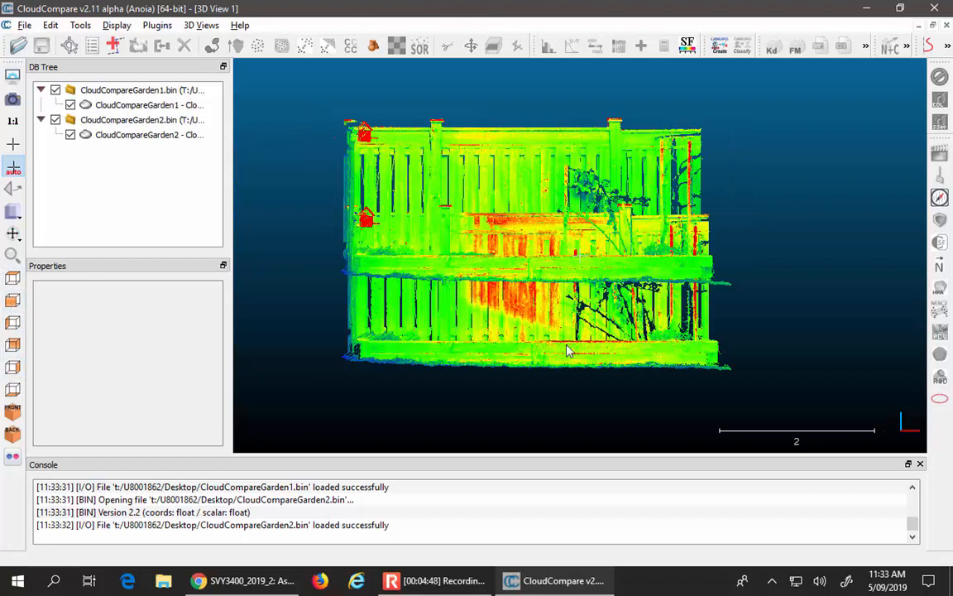
pyautogui.scroll(-2, 529, 298)
pyautogui.moveTo(502, 258); pyautogui.dragTo(560, 307)
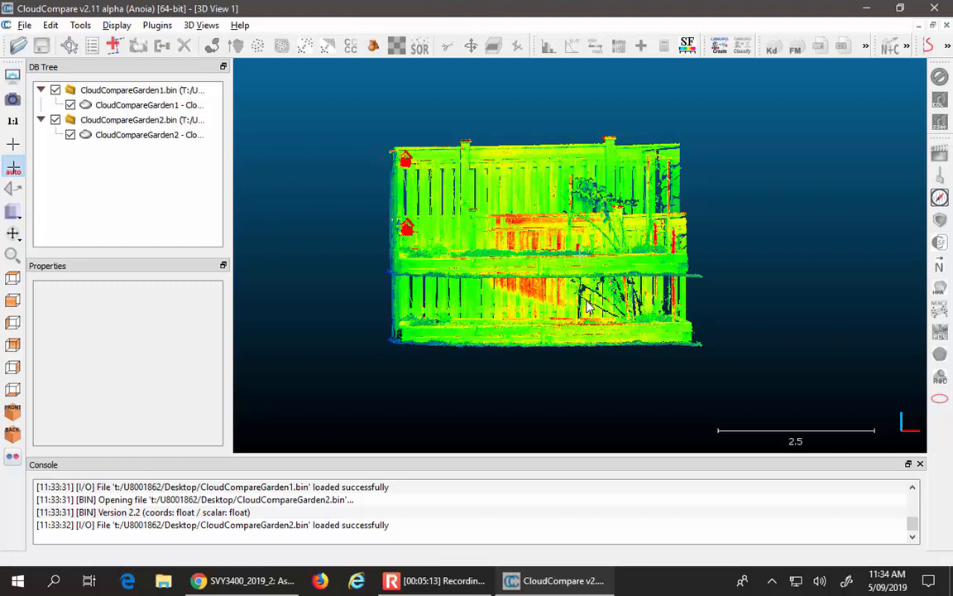
# Hide CloudCompareGarden1 and inspect the CloudCompareGarden2 point cloud on its own
pyautogui.click(187, 106)
pyautogui.click(55, 89)
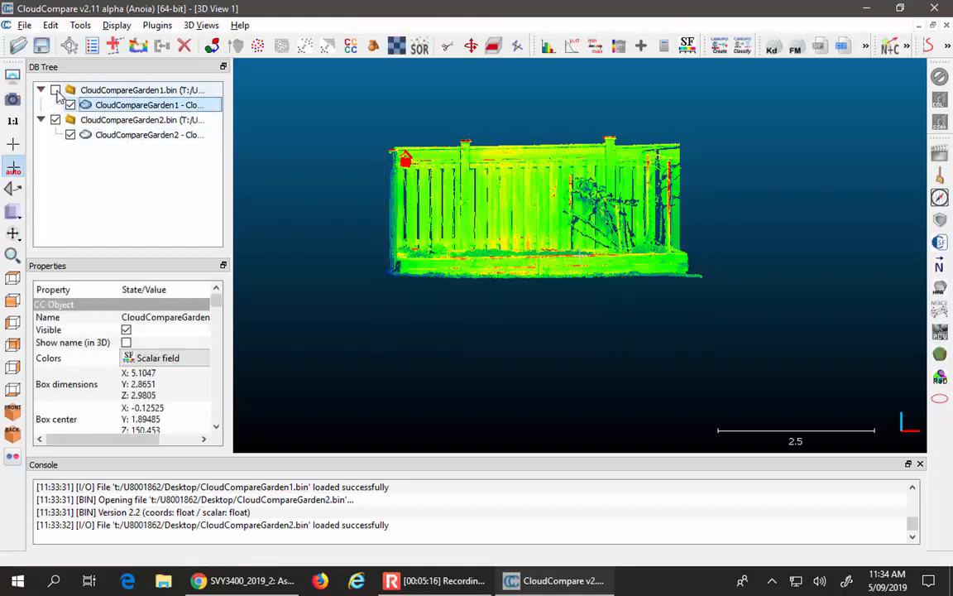
pyautogui.moveTo(563, 212); pyautogui.dragTo(521, 199)
pyautogui.scroll(2, 386, 227)
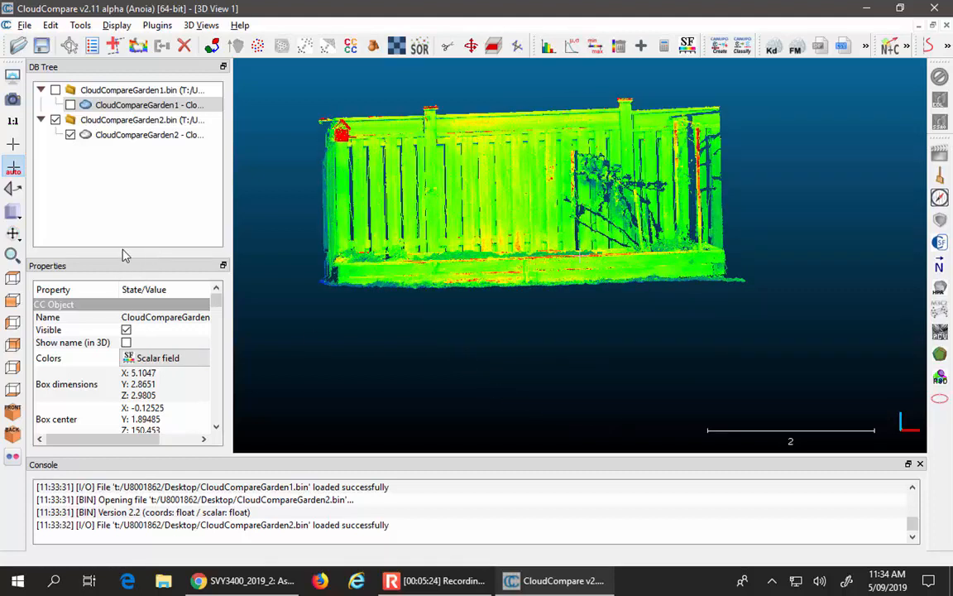
# Enlarge the properties area and set the colours of the CloudCompareGarden1 and CloudCompareGarden2 clouds to RGB
pyautogui.moveTo(121, 253); pyautogui.dragTo(125, 189)
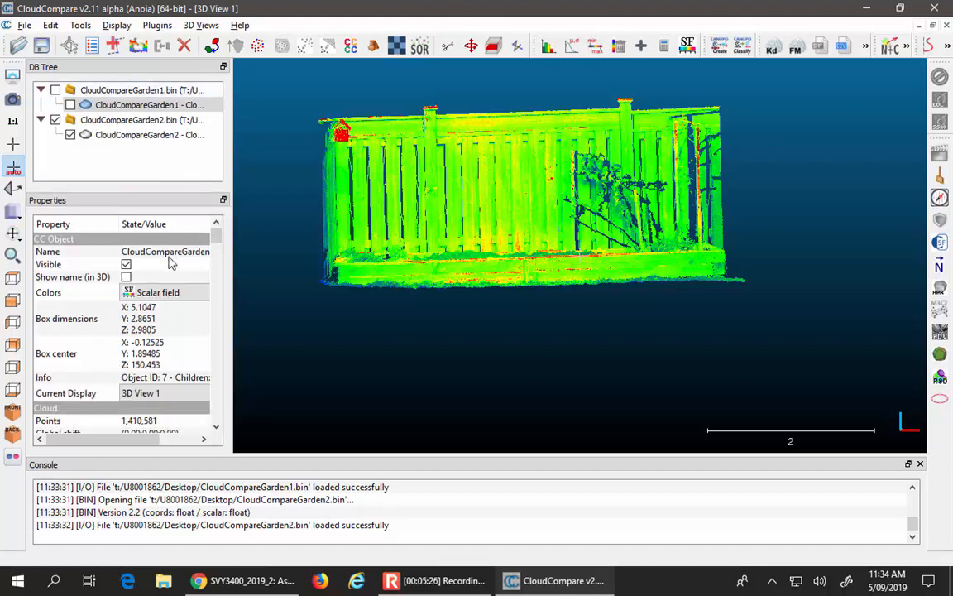
pyautogui.click(161, 294)
pyautogui.click(145, 318)
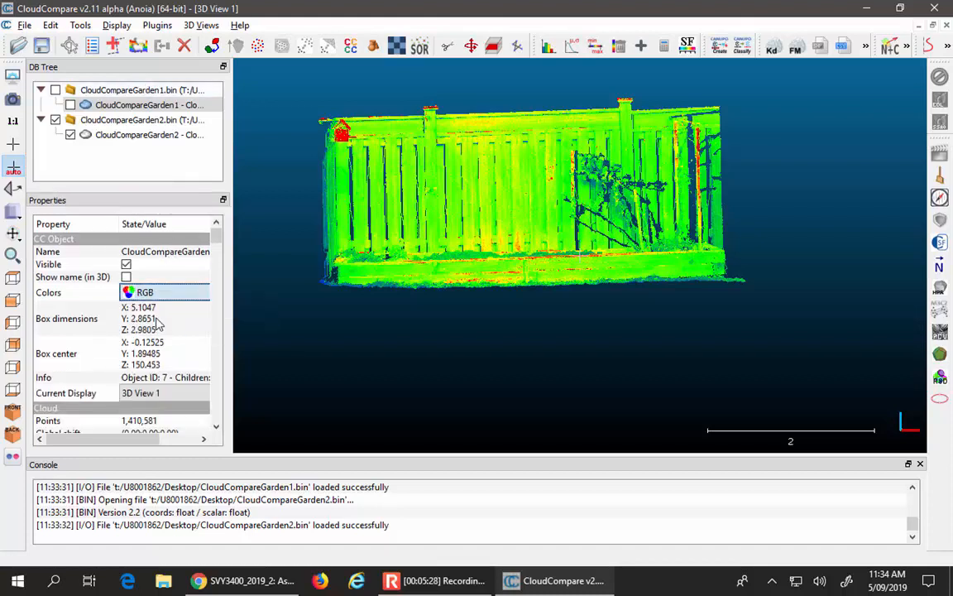
pyautogui.click(103, 134)
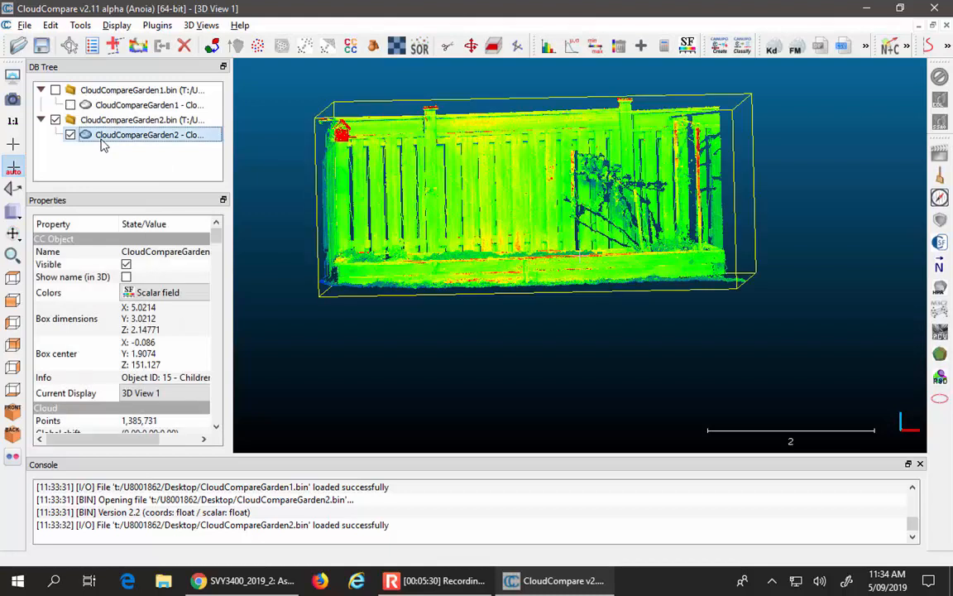
pyautogui.click(161, 293)
pyautogui.click(145, 318)
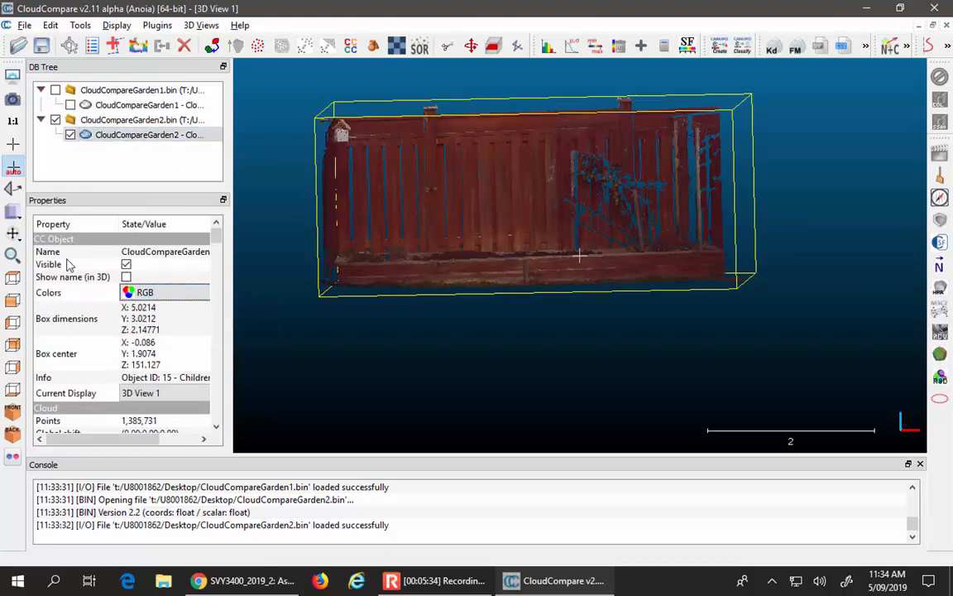
pyautogui.scroll(-1, 74, 252)
pyautogui.scroll(1, 76, 252)
pyautogui.moveTo(511, 211); pyautogui.dragTo(496, 265)
# Set the CloudCompareGarden2 cloud's colours back to Scalar field and look through its remaining properties
pyautogui.click(170, 292)
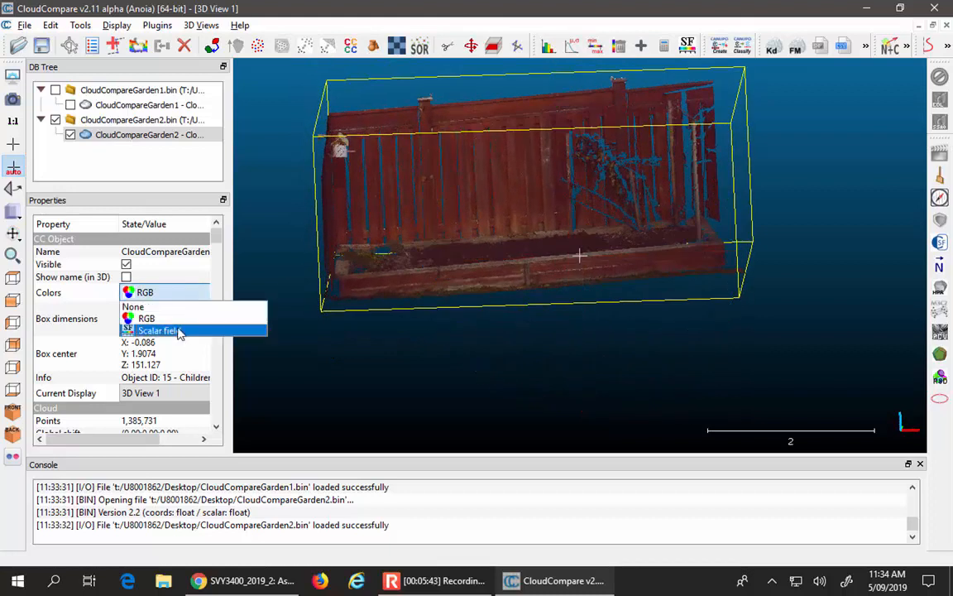
pyautogui.click(174, 330)
pyautogui.moveTo(534, 224); pyautogui.dragTo(529, 199)
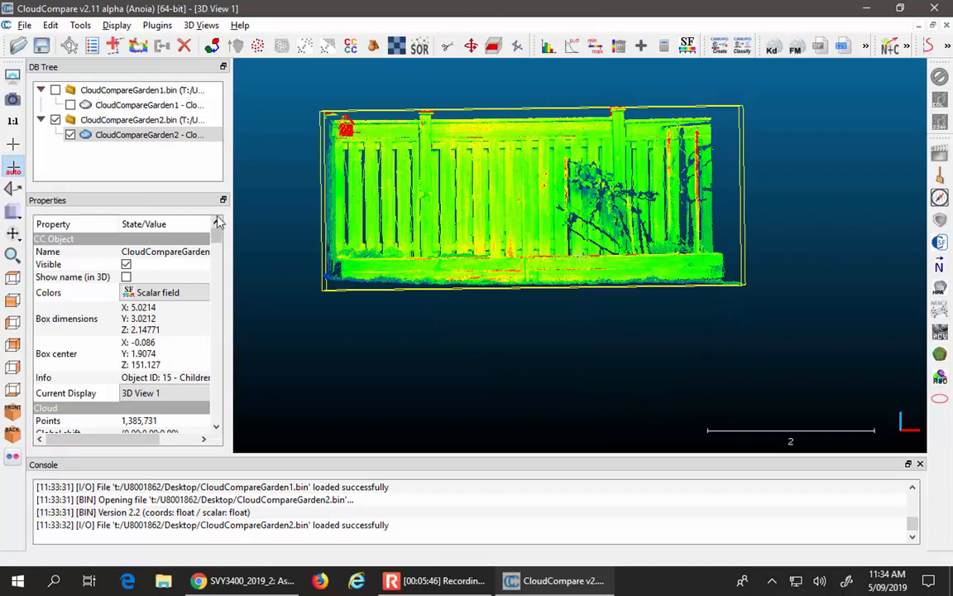
pyautogui.moveTo(216, 237); pyautogui.dragTo(219, 456)
pyautogui.moveTo(218, 410); pyautogui.dragTo(201, 234)
# Make CloudCompareGarden1 visible again alongside CloudCompareGarden2
pyautogui.click(72, 91)
pyautogui.click(70, 106)
pyautogui.click(55, 90)
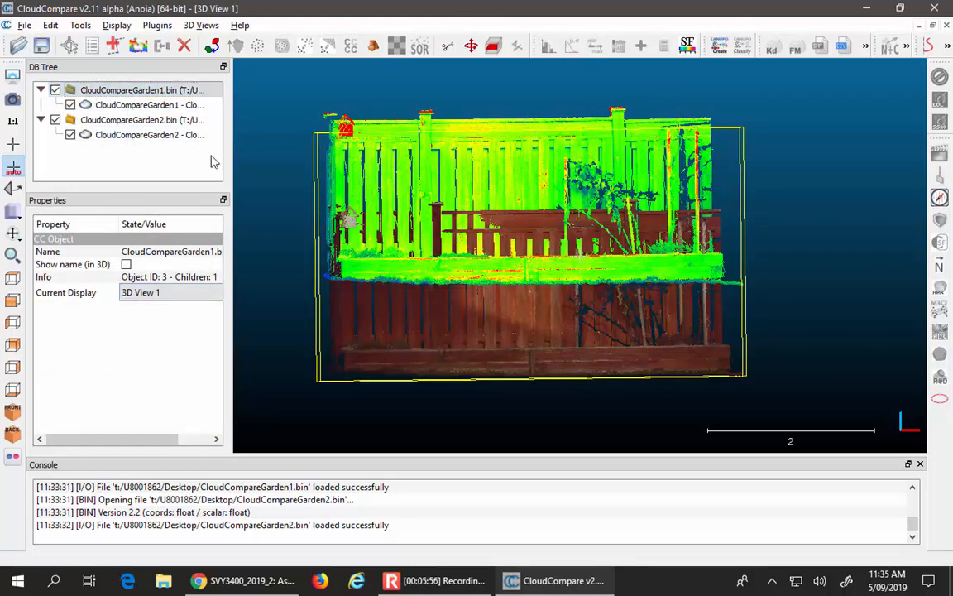
# Set the CloudCompareGarden1 cloud's colours back to Scalar field and clear the selection
pyautogui.click(91, 137)
pyautogui.click(165, 120)
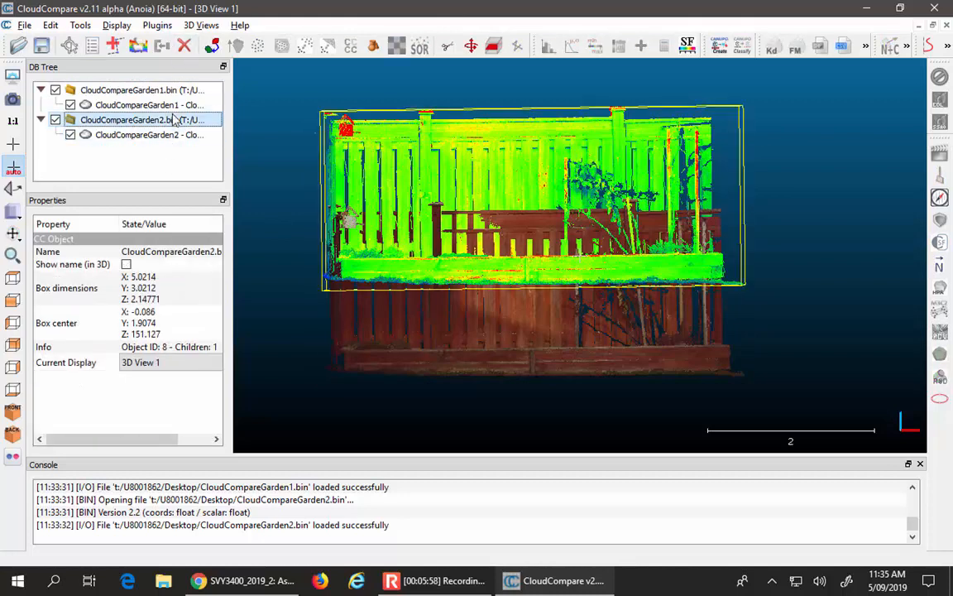
pyautogui.click(173, 107)
pyautogui.click(162, 293)
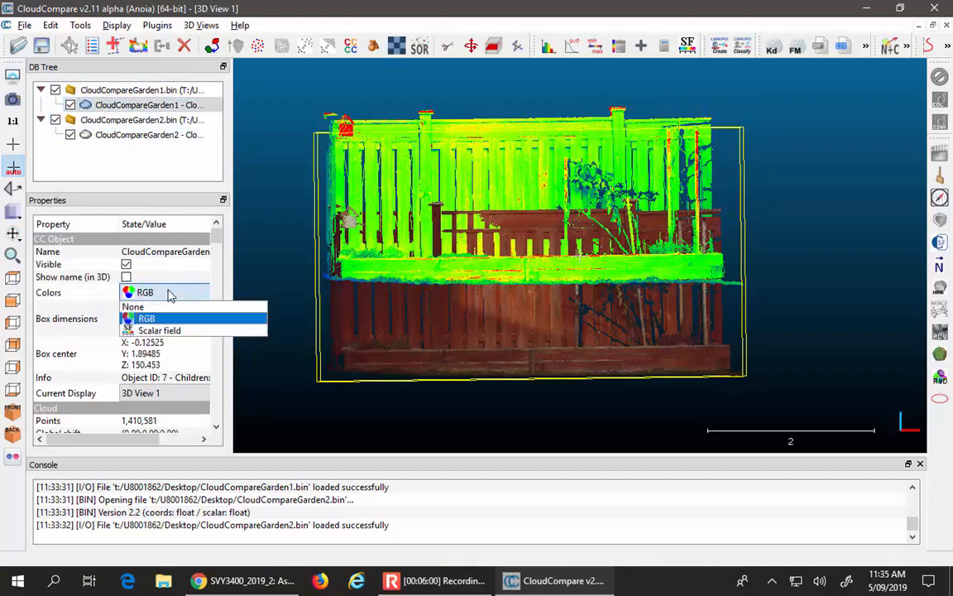
pyautogui.click(172, 334)
pyautogui.click(786, 255)
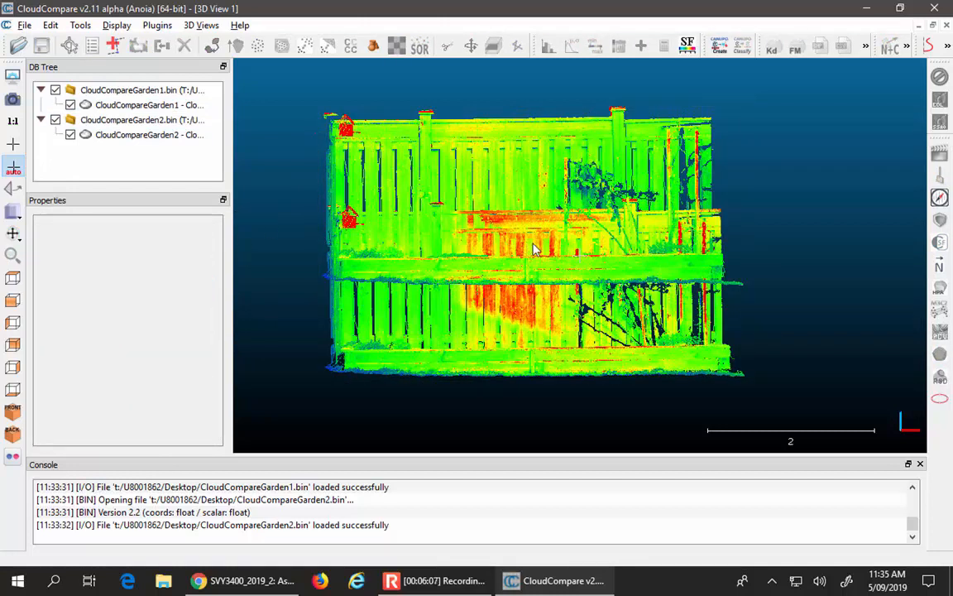
# Finely register the two clouds, with CloudCompareGarden2 aligned to the reference CloudCompareGarden1, using an RMS difference of 1.0e-5 and 100% final overlap
pyautogui.click(111, 104)
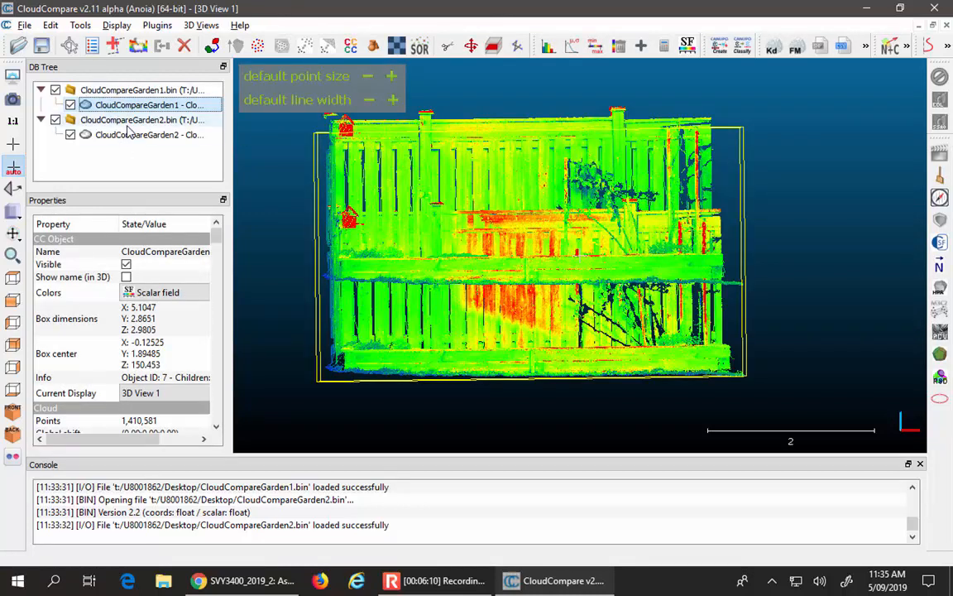
pyautogui.keyDown('ctrl'); pyautogui.click(130, 135); pyautogui.keyUp('ctrl')
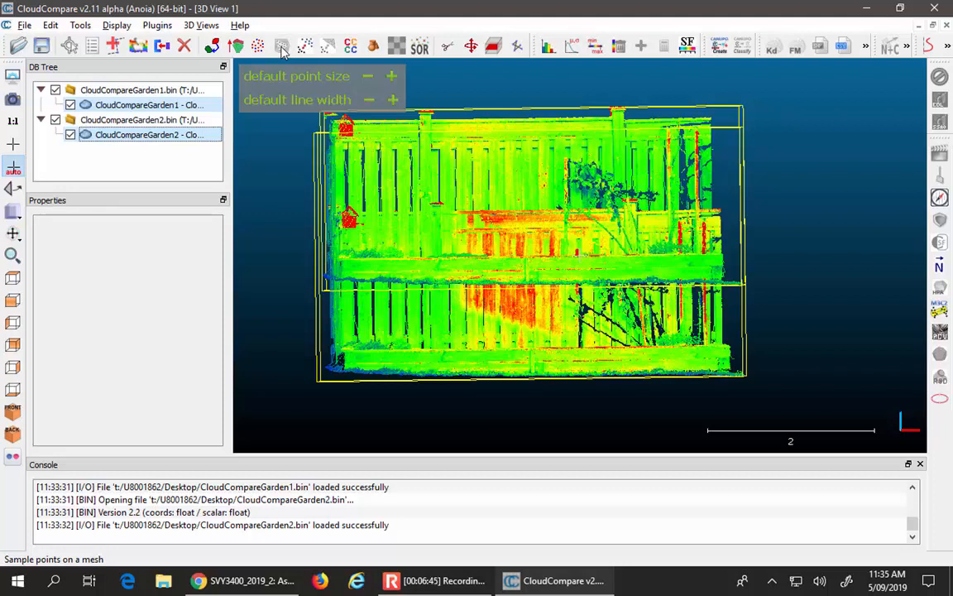
pyautogui.click(238, 46)
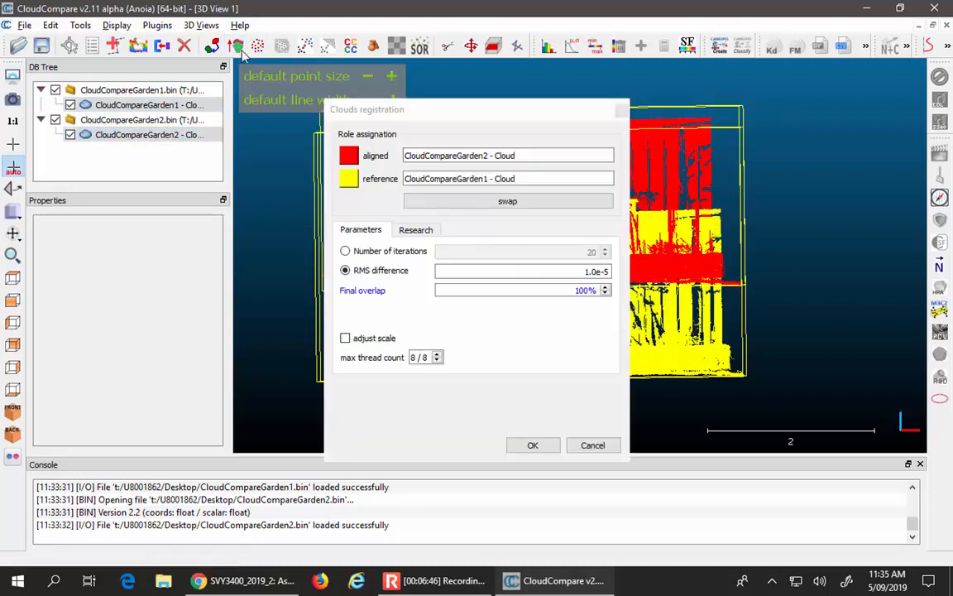
pyautogui.moveTo(489, 109); pyautogui.dragTo(471, 35)
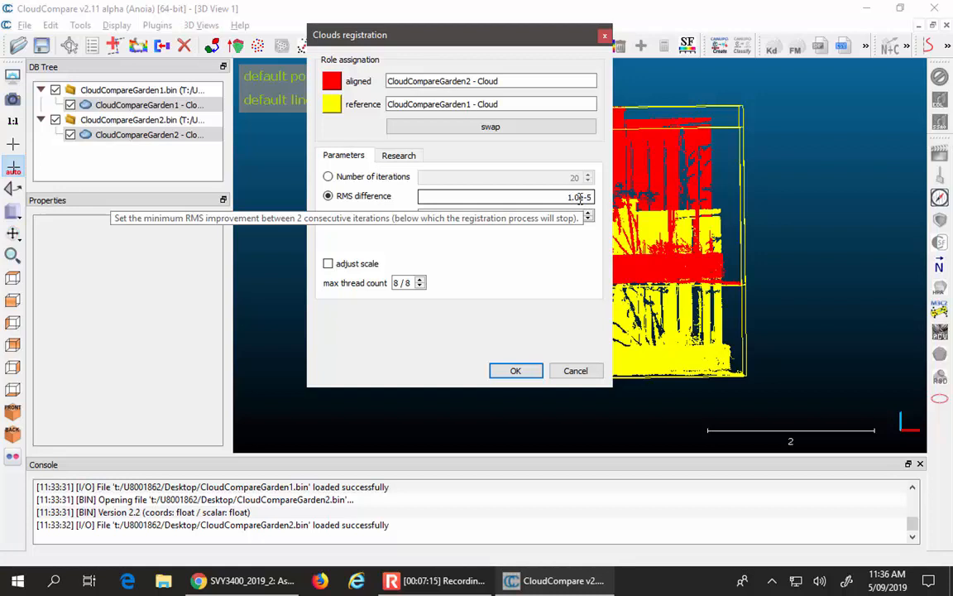
pyautogui.click(523, 372)
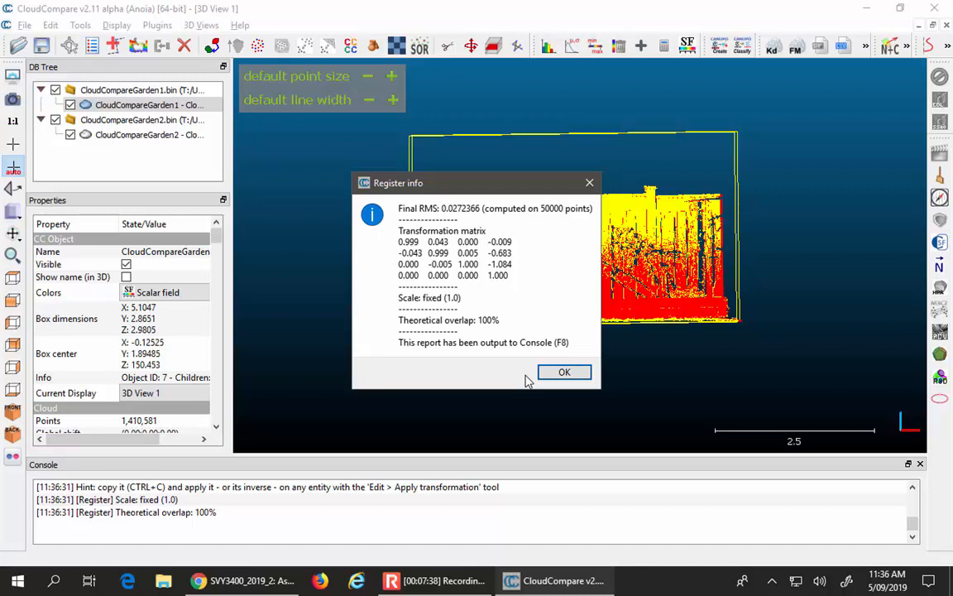
pyautogui.click(549, 374)
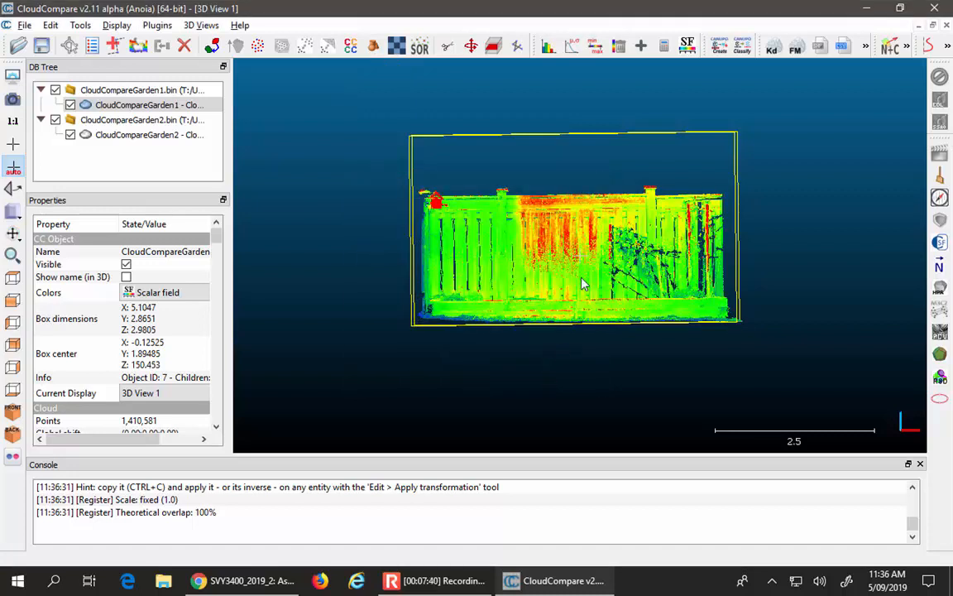
# Inspect the registered alignment by hiding and restoring CloudCompareGarden1 and CloudCompareGarden2 in turn and viewing both from different angles
pyautogui.moveTo(558, 353); pyautogui.dragTo(596, 248)
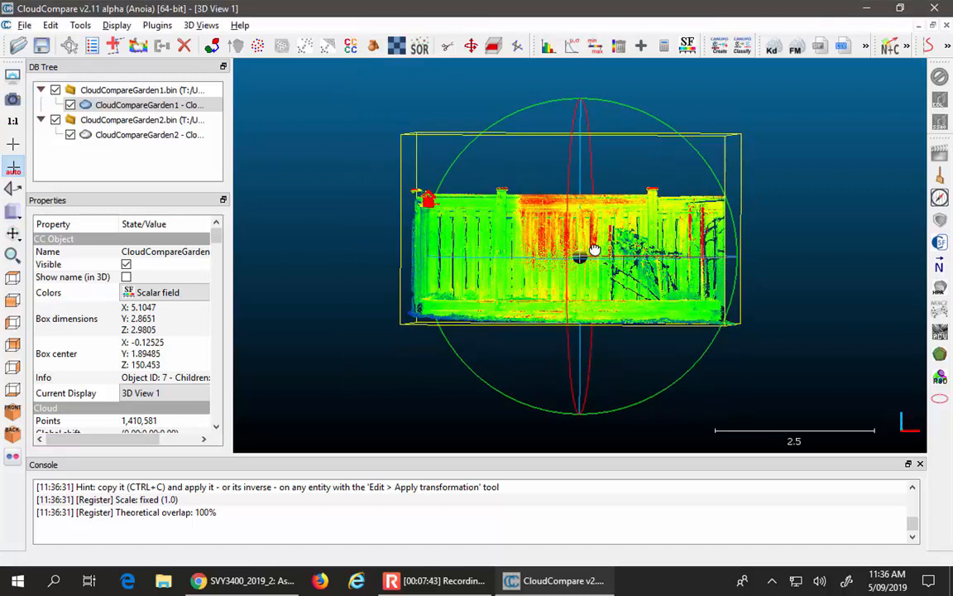
pyautogui.click(70, 106)
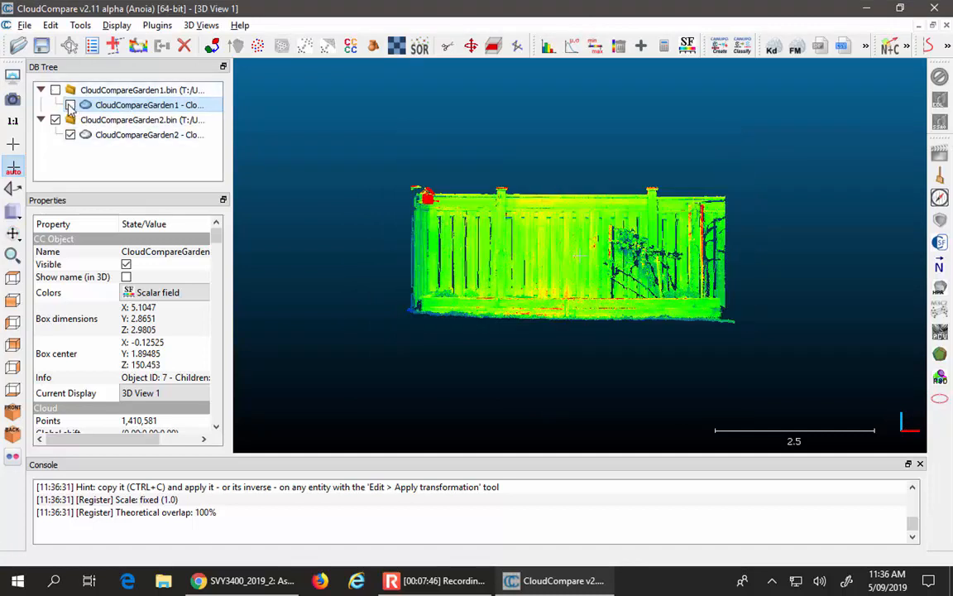
pyautogui.click(55, 90)
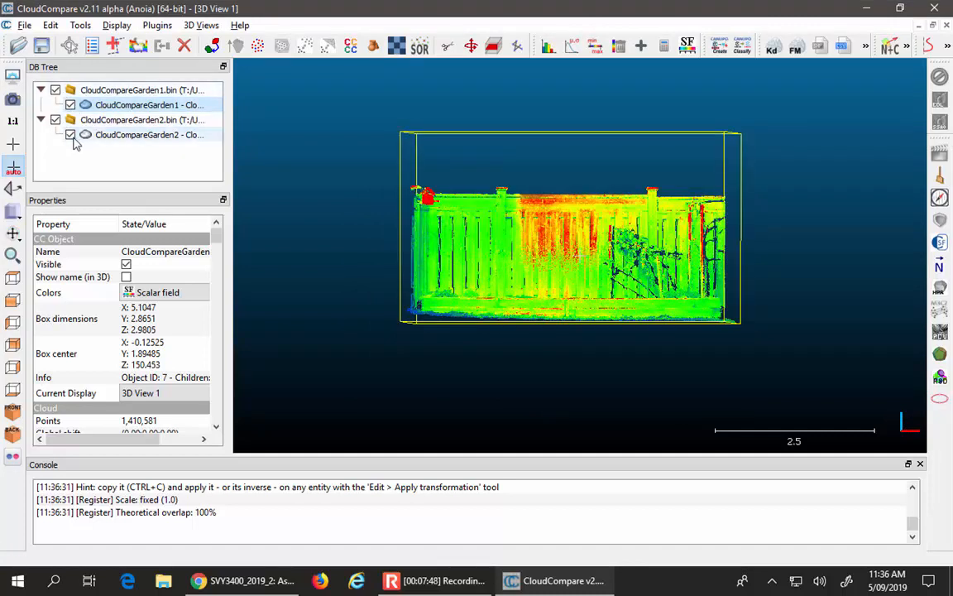
pyautogui.click(71, 135)
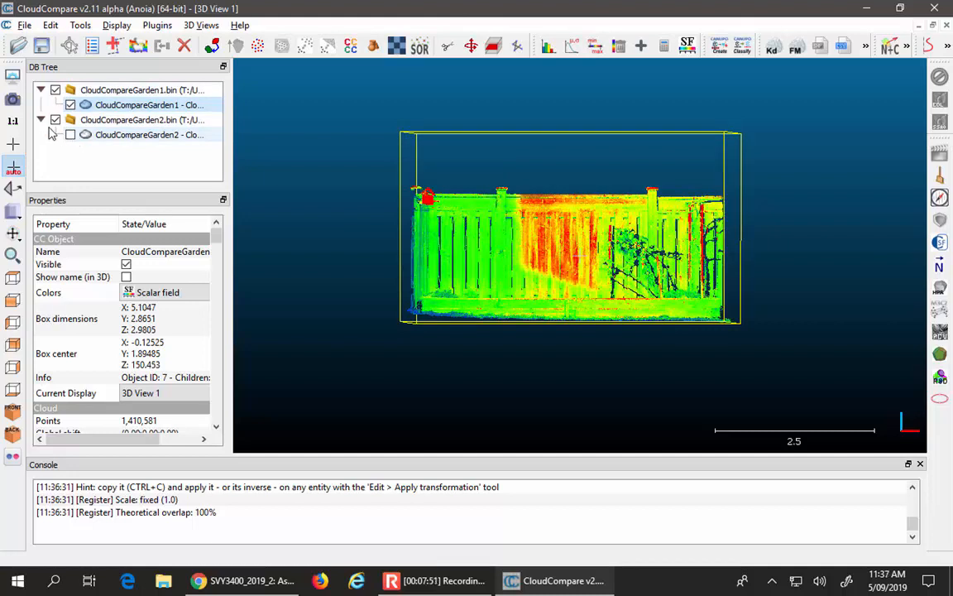
pyautogui.click(55, 120)
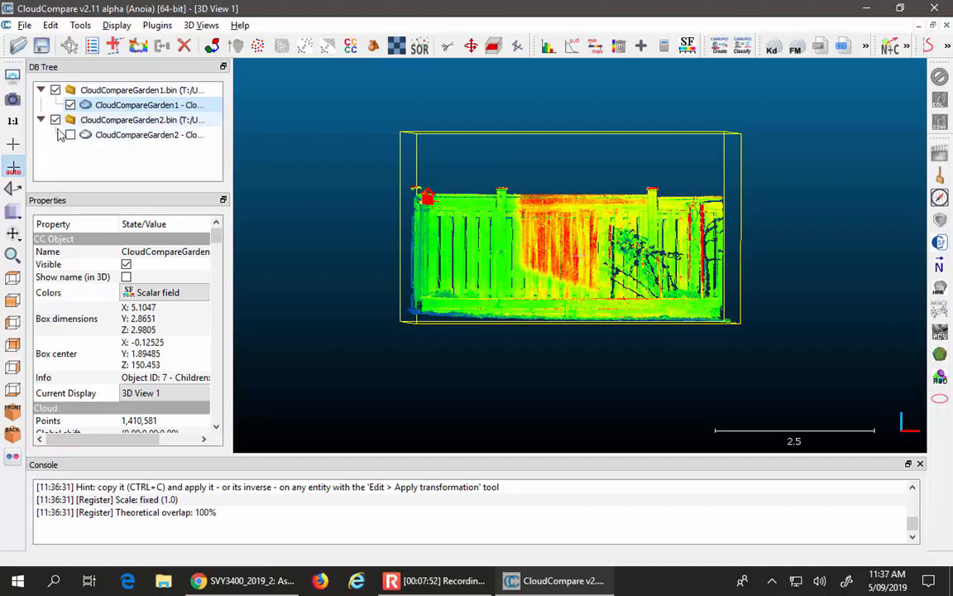
pyautogui.moveTo(553, 219); pyautogui.dragTo(492, 238)
pyautogui.moveTo(666, 252); pyautogui.dragTo(728, 272)
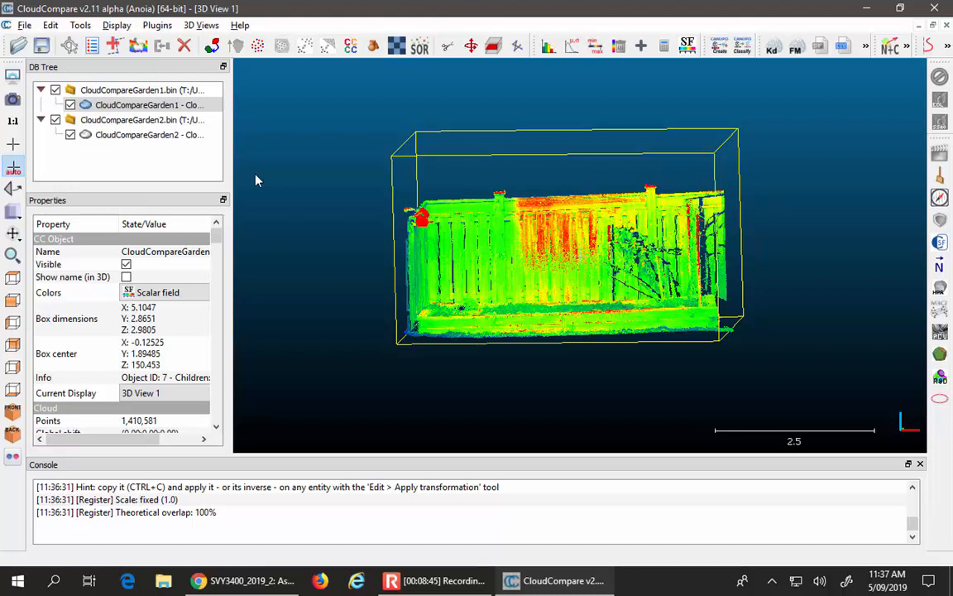
# Start a cloud/cloud distance computation with CloudCompareGarden2 as the compared cloud and CloudCompareGarden1 as the reference
pyautogui.moveTo(302, 130)
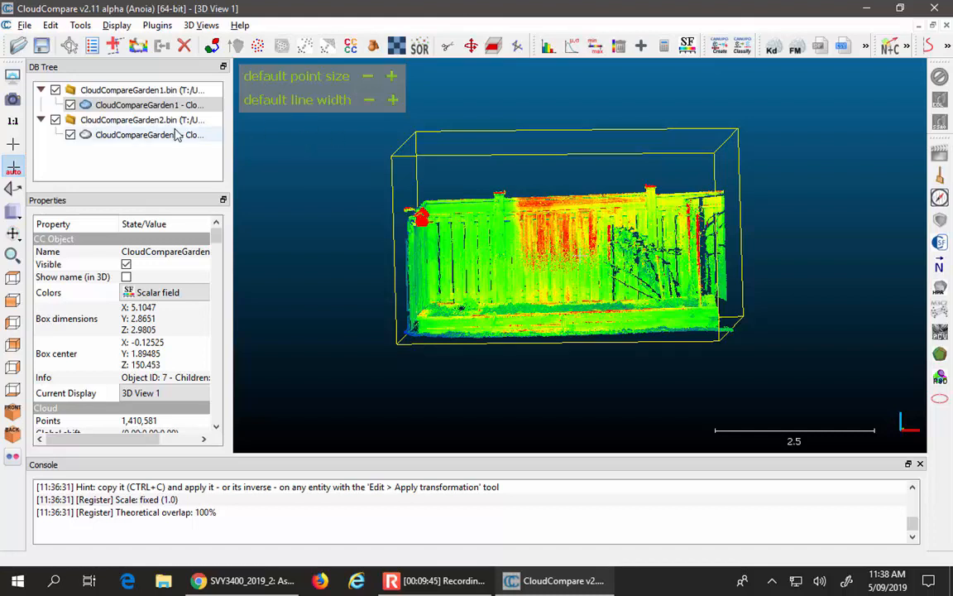
pyautogui.keyDown('ctrl'); pyautogui.click(166, 135); pyautogui.keyUp('ctrl')
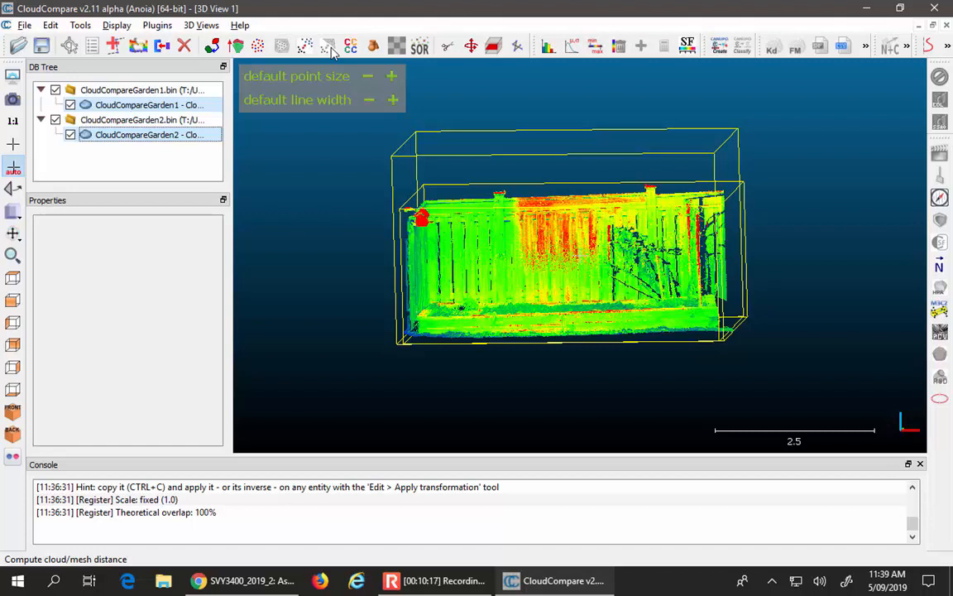
pyautogui.click(306, 46)
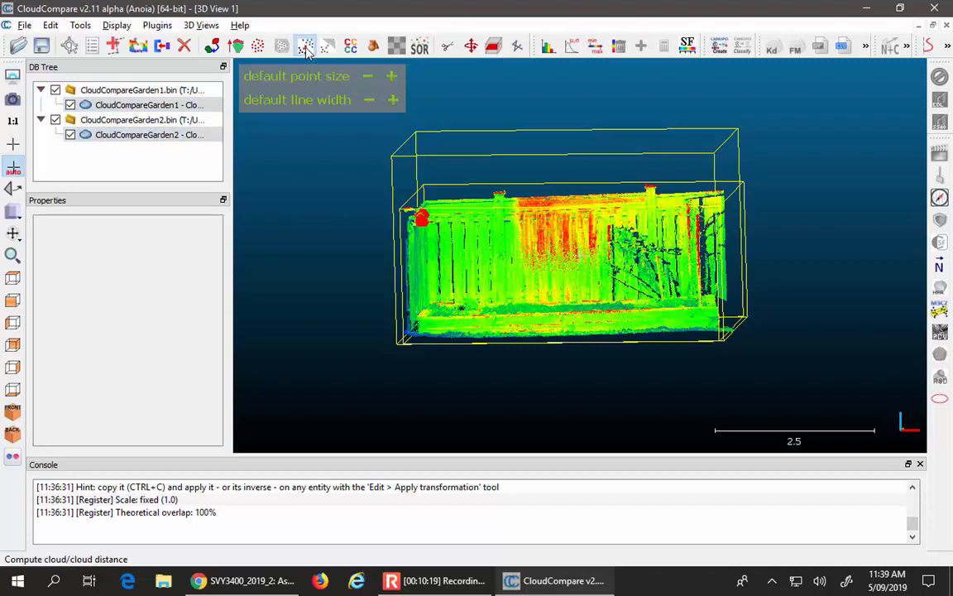
pyautogui.moveTo(468, 238); pyautogui.dragTo(477, 106)
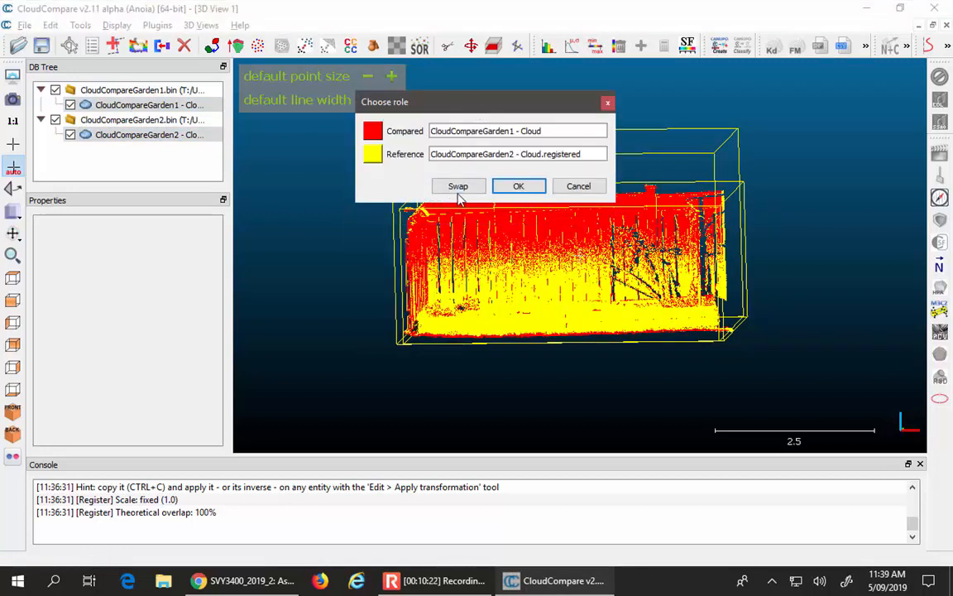
pyautogui.click(458, 187)
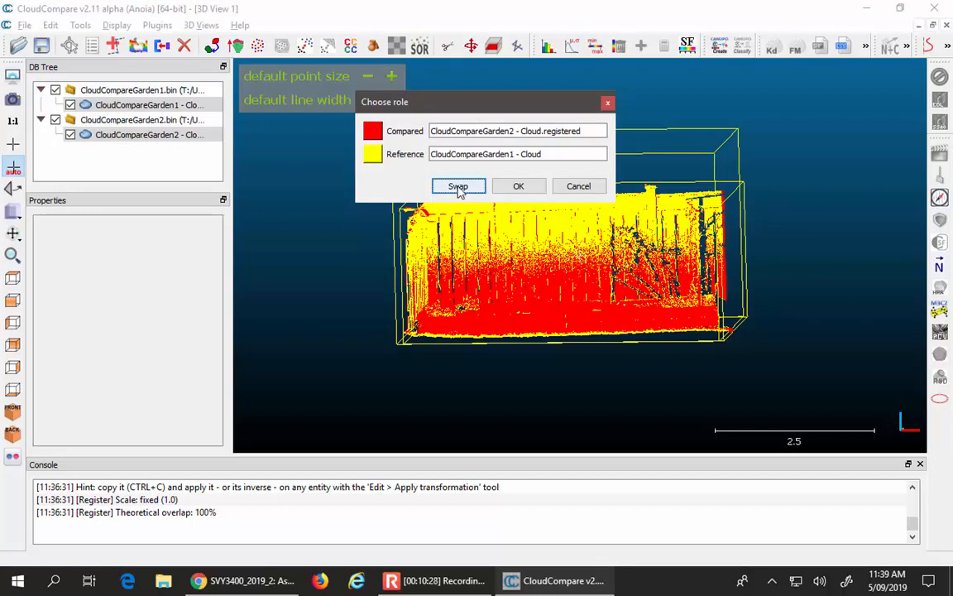
pyautogui.click(518, 187)
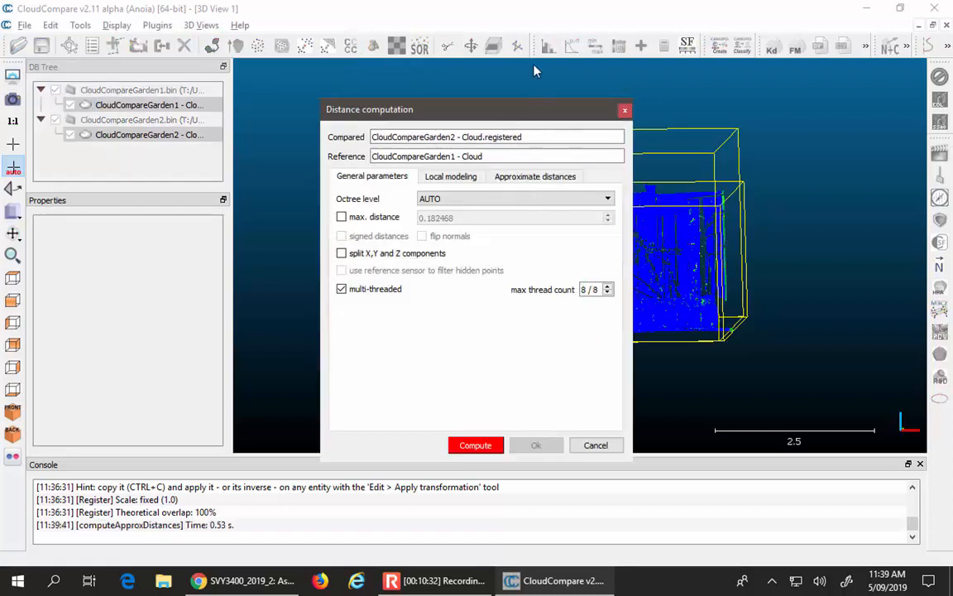
# Review the local modeling and approximate distance settings, and compute the distances with octree level AUTO and multi-threading
pyautogui.moveTo(513, 111); pyautogui.dragTo(501, 13)
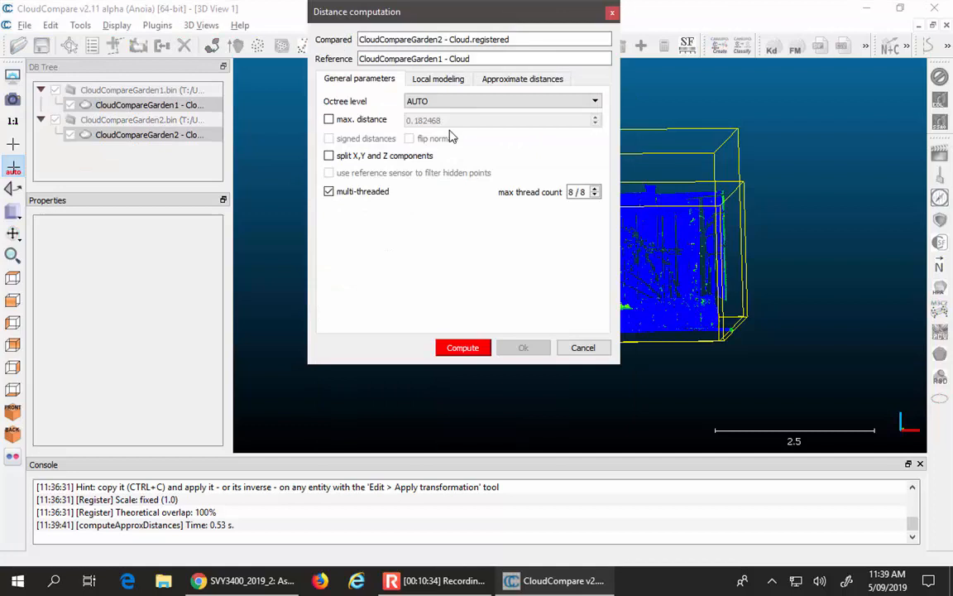
pyautogui.click(434, 79)
pyautogui.click(364, 80)
pyautogui.click(520, 81)
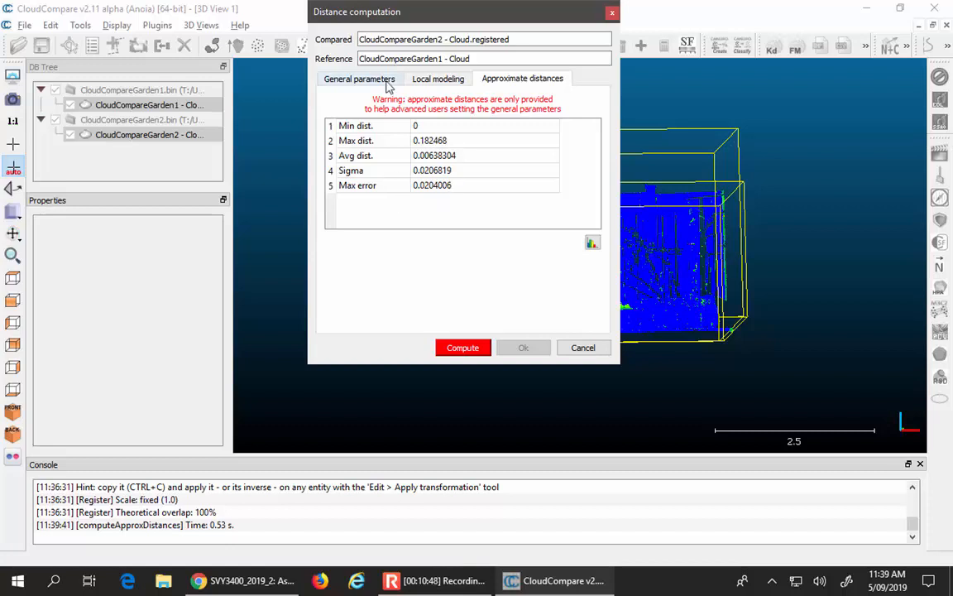
pyautogui.click(351, 82)
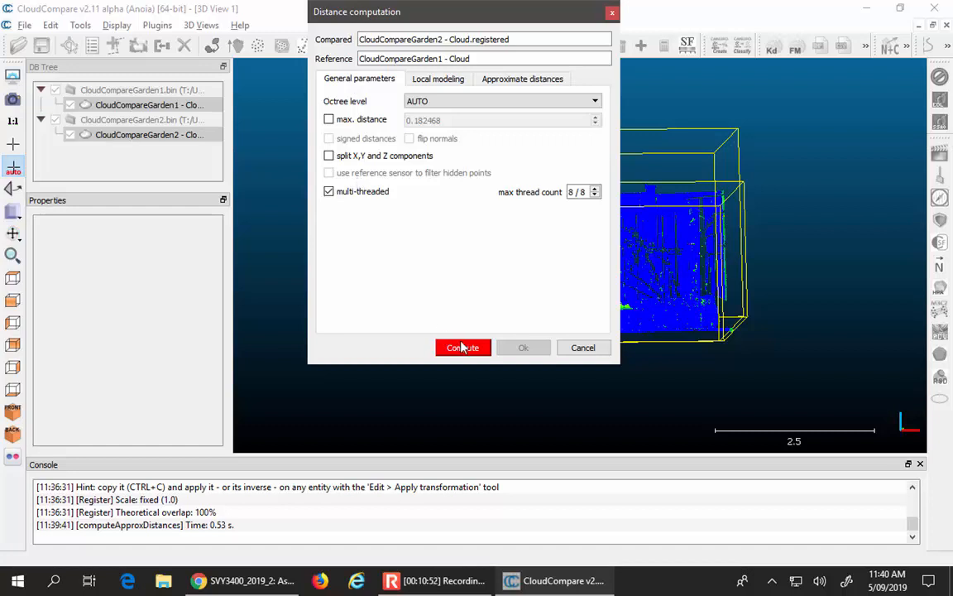
pyautogui.moveTo(473, 15); pyautogui.dragTo(335, 55)
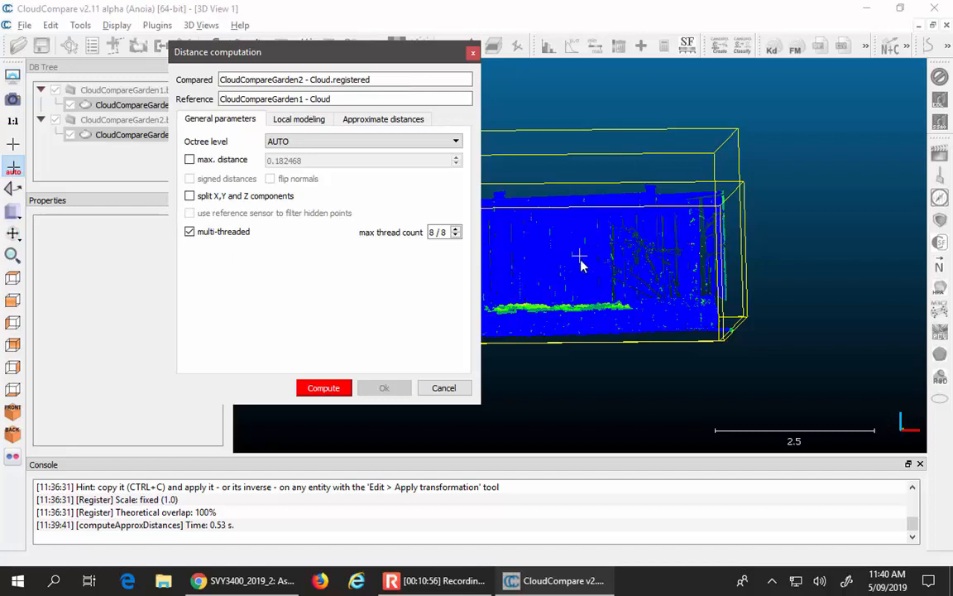
pyautogui.click(317, 392)
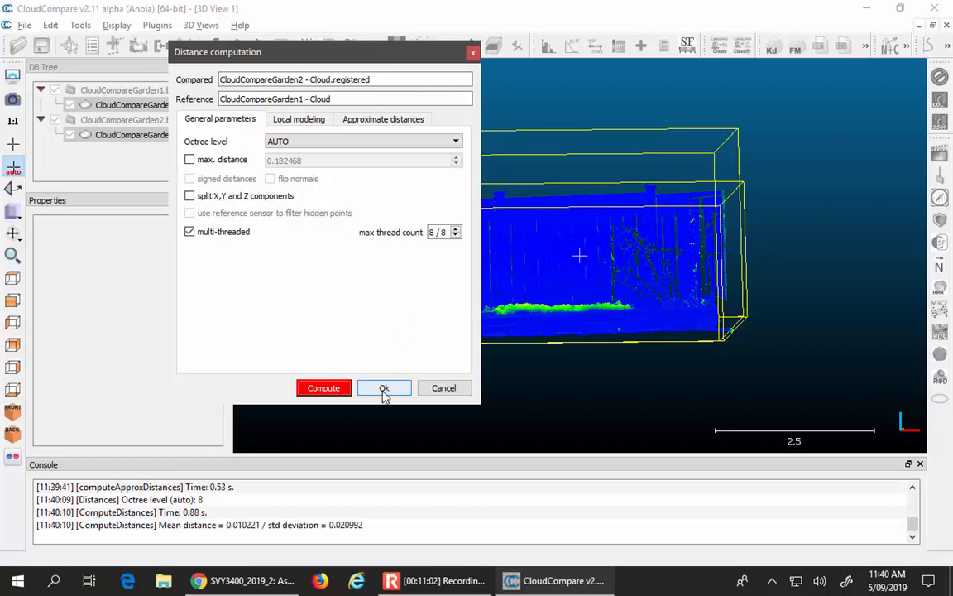
pyautogui.click(384, 388)
# Hide CloudCompareGarden1 and inspect the computed distance colours on CloudCompareGarden2 from several angles
pyautogui.moveTo(580, 263); pyautogui.dragTo(589, 438)
pyautogui.click(85, 107)
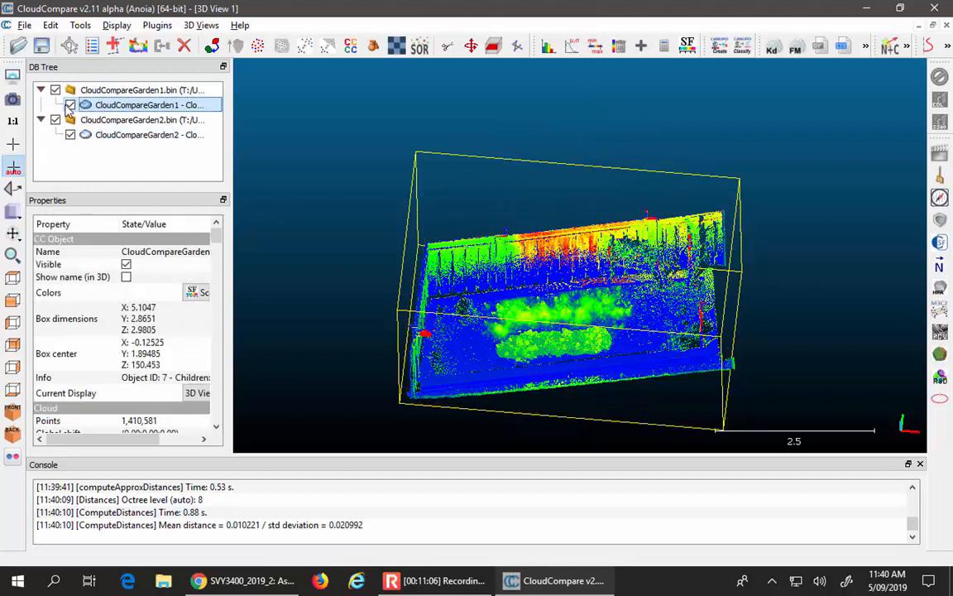
pyautogui.click(71, 105)
pyautogui.click(55, 89)
pyautogui.moveTo(501, 317); pyautogui.dragTo(542, 375)
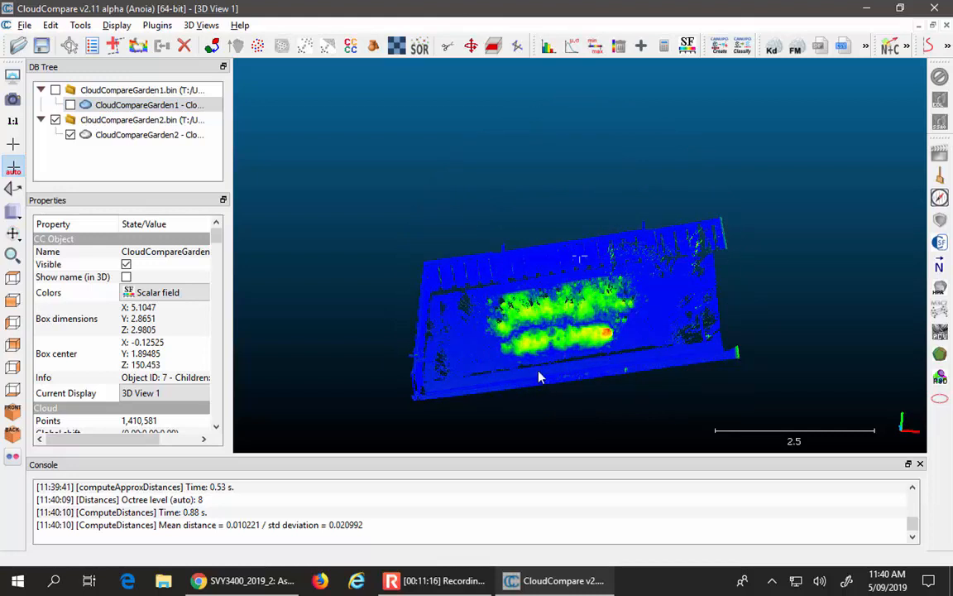
pyautogui.moveTo(580, 366); pyautogui.dragTo(580, 214)
pyautogui.moveTo(582, 285); pyautogui.dragTo(584, 399)
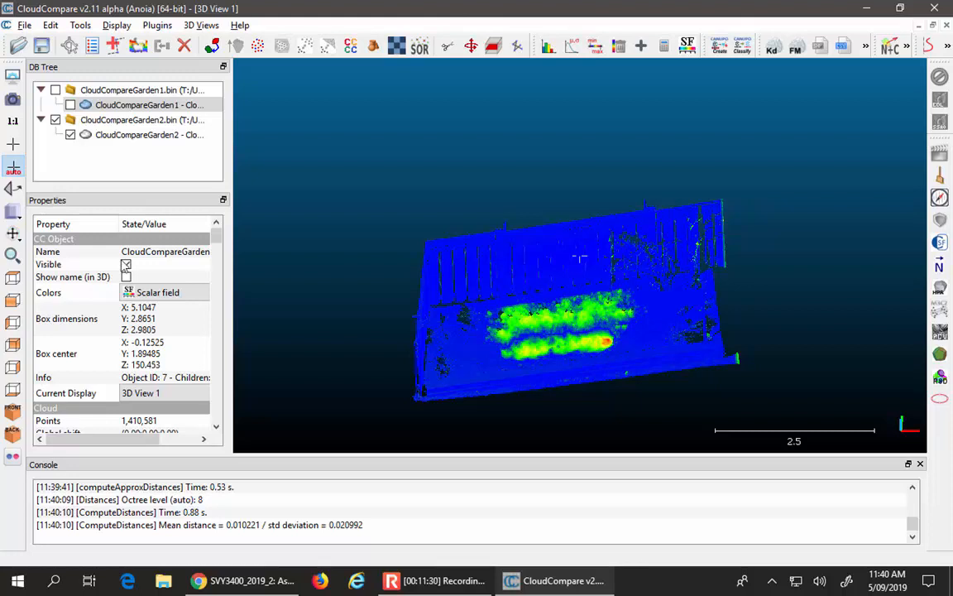
# Set CloudCompareGarden2's color scale to 252 steps and make the C2C absolute distances scale visible
pyautogui.moveTo(216, 238); pyautogui.dragTo(215, 340)
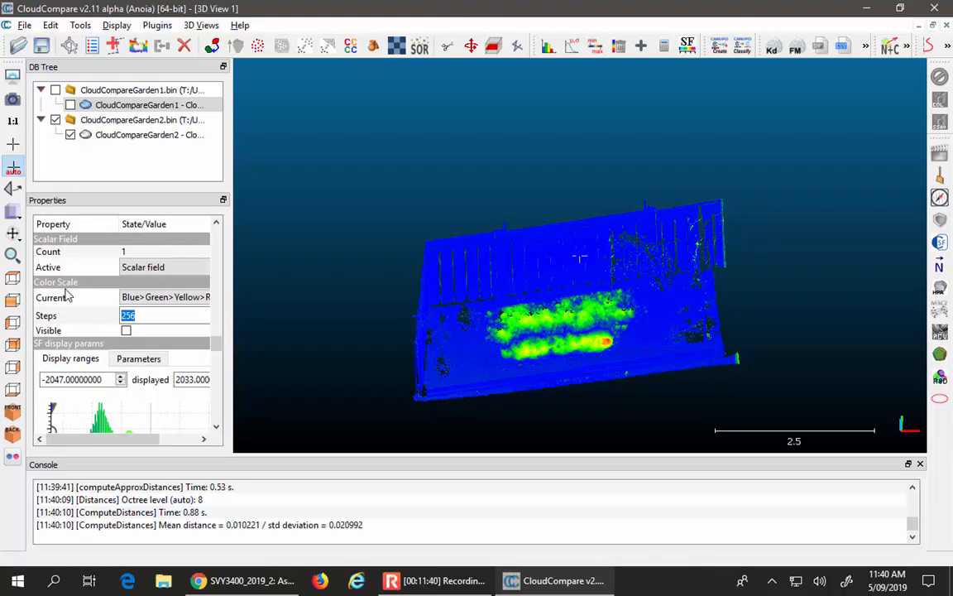
pyautogui.click(126, 134)
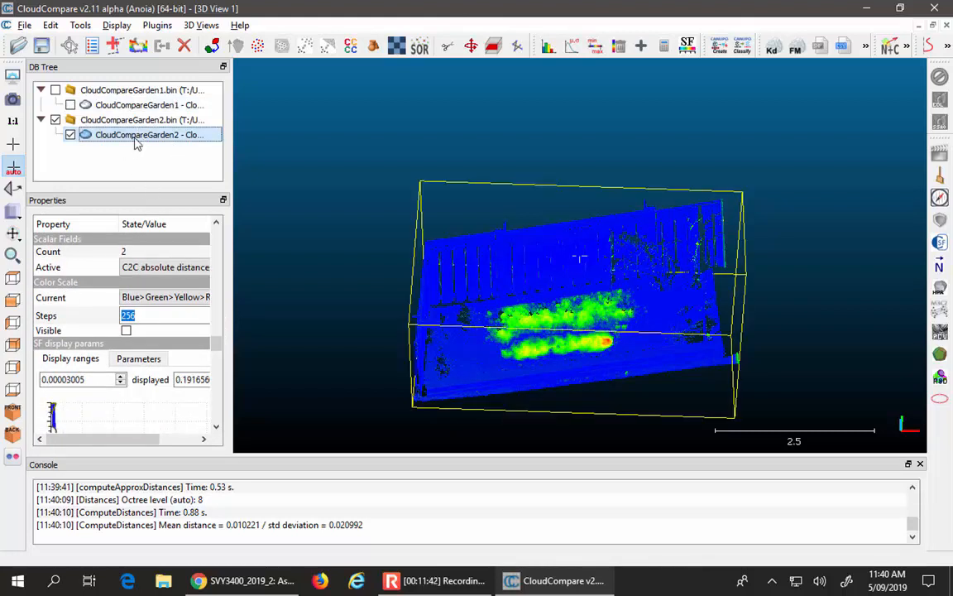
pyautogui.scroll(-4, 128, 315)
pyautogui.moveTo(221, 351)
pyautogui.mouseDown()
pyautogui.moveTo(220, 418)
pyautogui.moveTo(225, 346)
pyautogui.mouseUp()
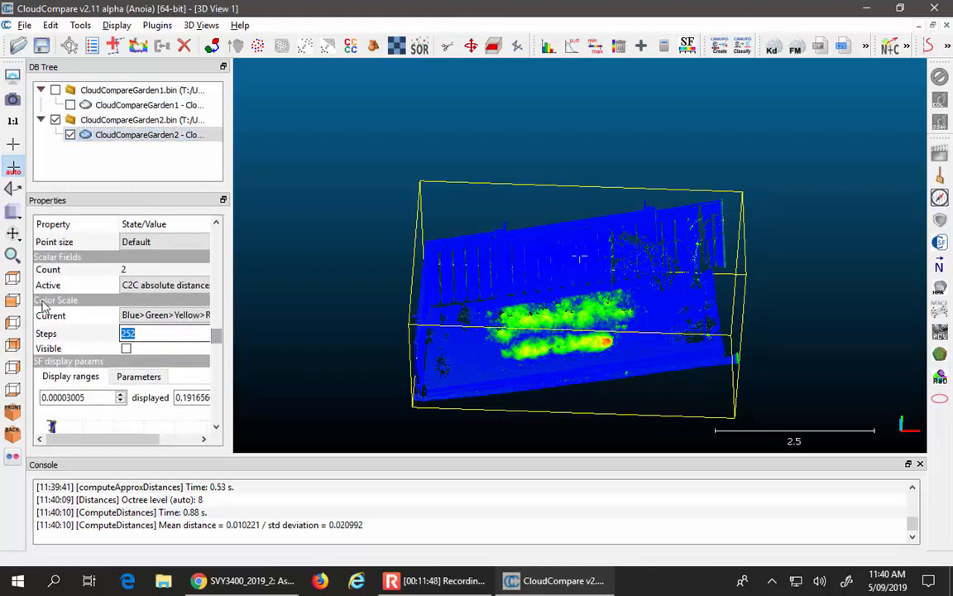
pyautogui.click(126, 348)
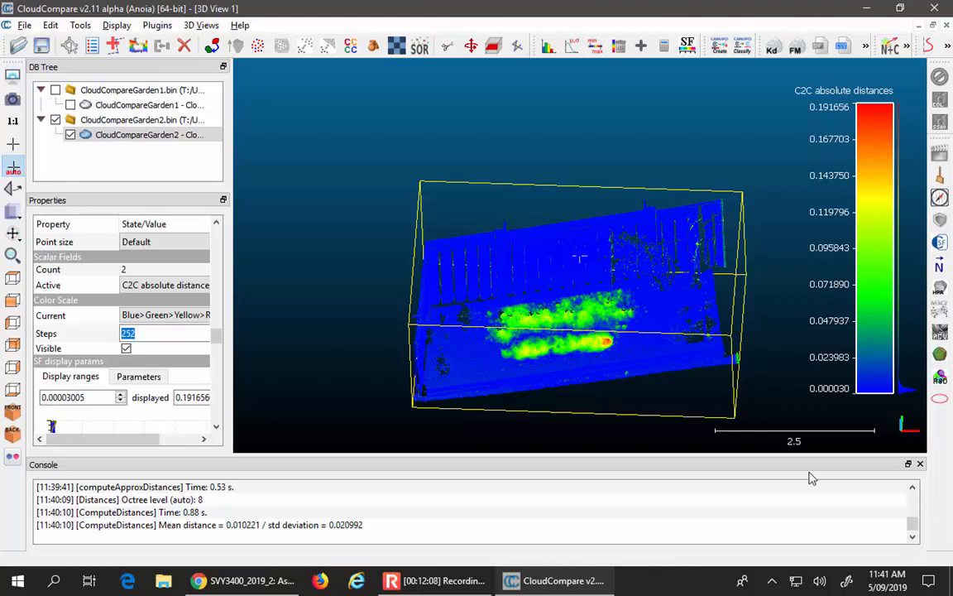
# Compare the garden bed's distance colours with the color scale up close, and clear the cloud selection
pyautogui.scroll(4, 466, 360)
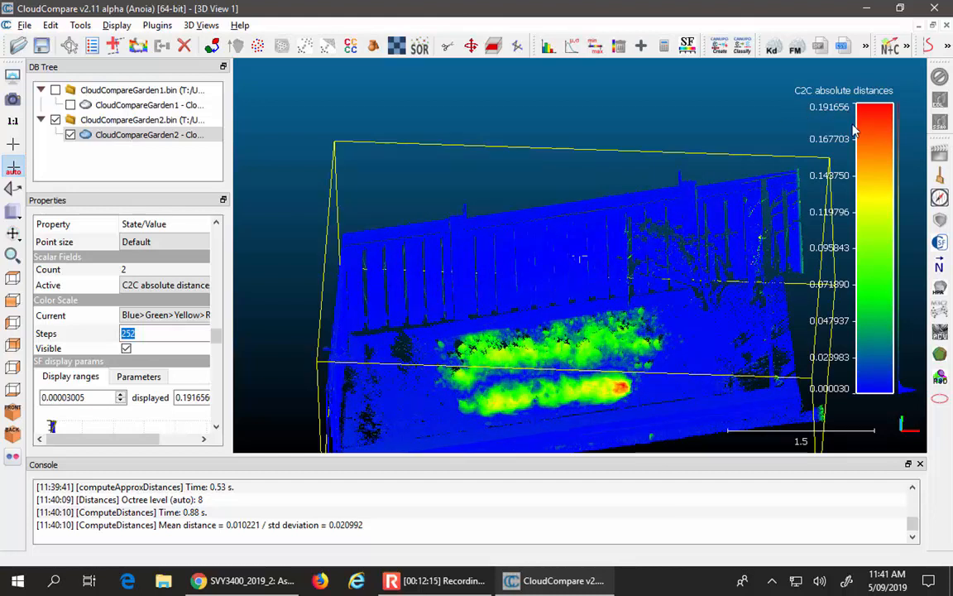
pyautogui.moveTo(688, 219); pyautogui.dragTo(616, 354)
pyautogui.moveTo(597, 249); pyautogui.dragTo(659, 217)
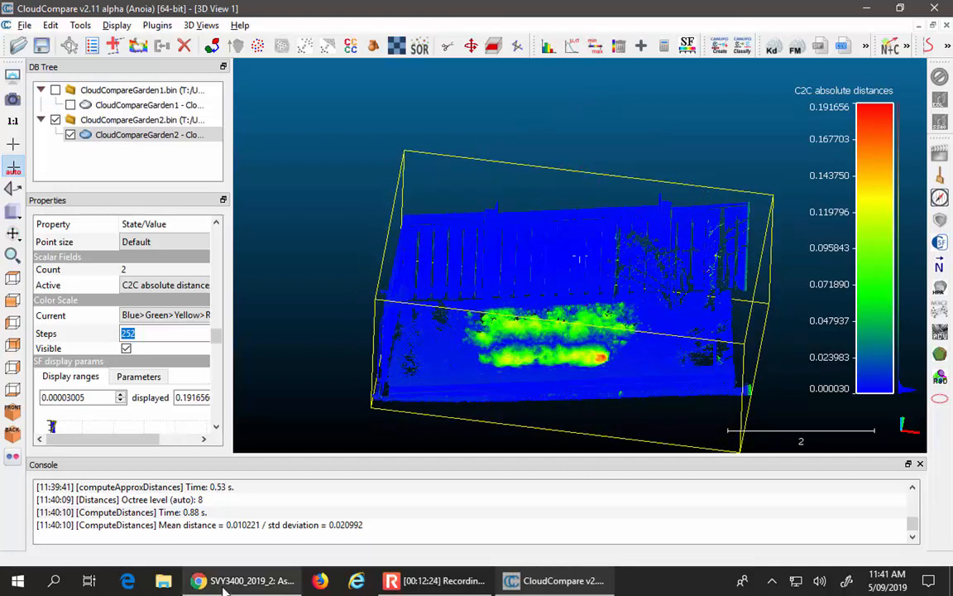
pyautogui.click(31, 590)
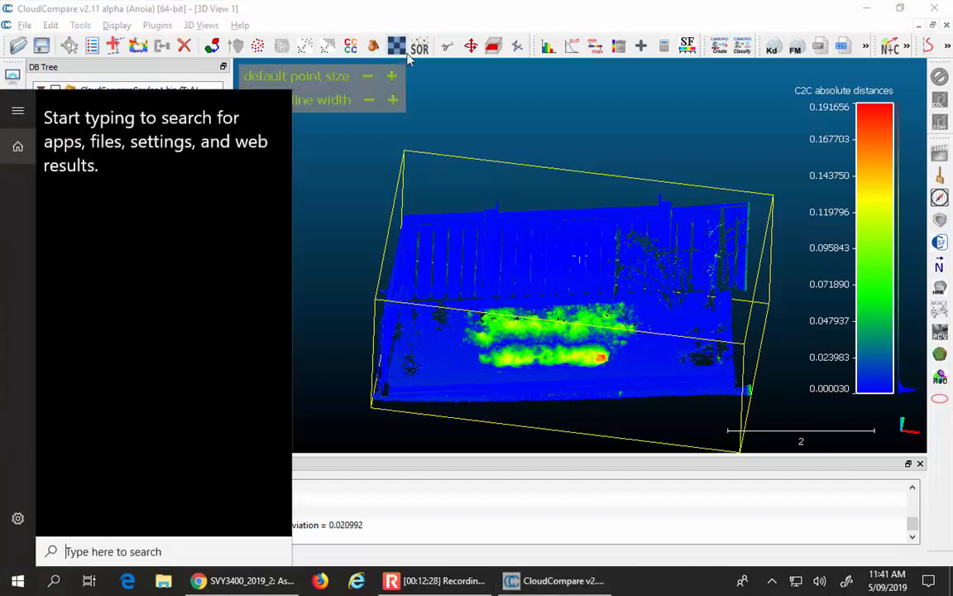
pyautogui.click(436, 124)
pyautogui.click(432, 126)
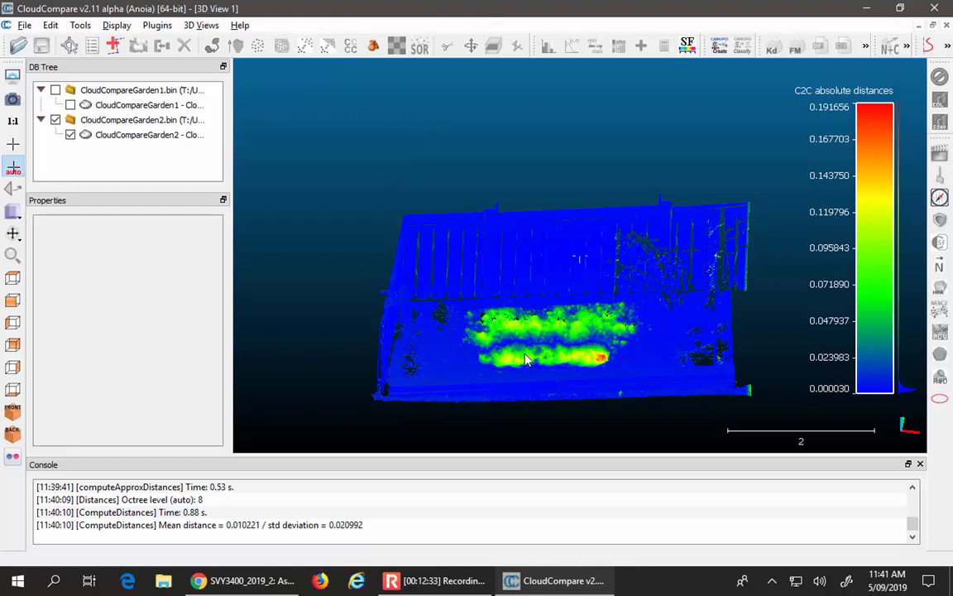
# Examine the distance-coloured cloud in top view, front view and from an oblique angle over the garden bed
pyautogui.scroll(2, 596, 325)
pyautogui.scroll(-2, 586, 400)
pyautogui.moveTo(583, 365); pyautogui.dragTo(478, 369)
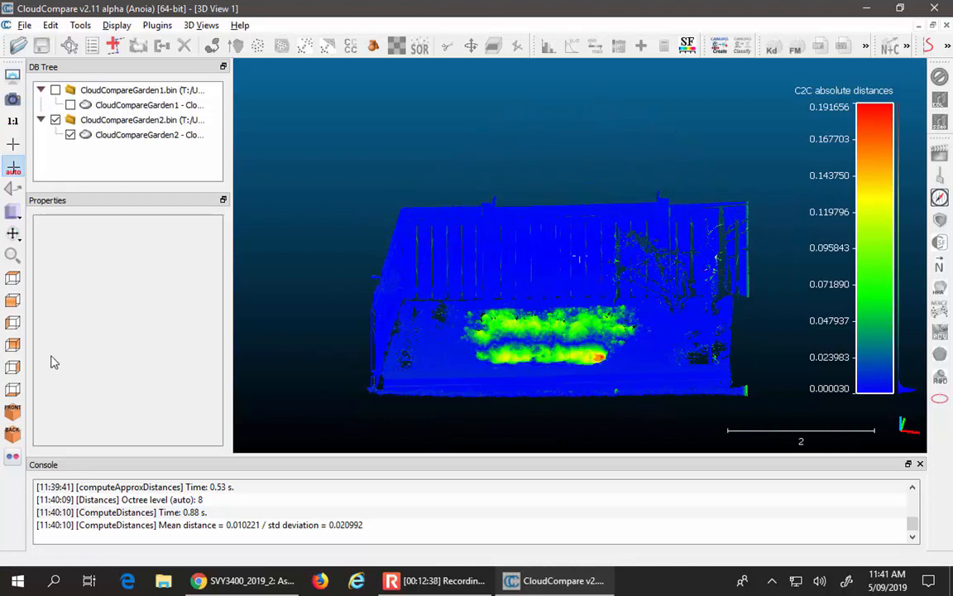
pyautogui.click(18, 279)
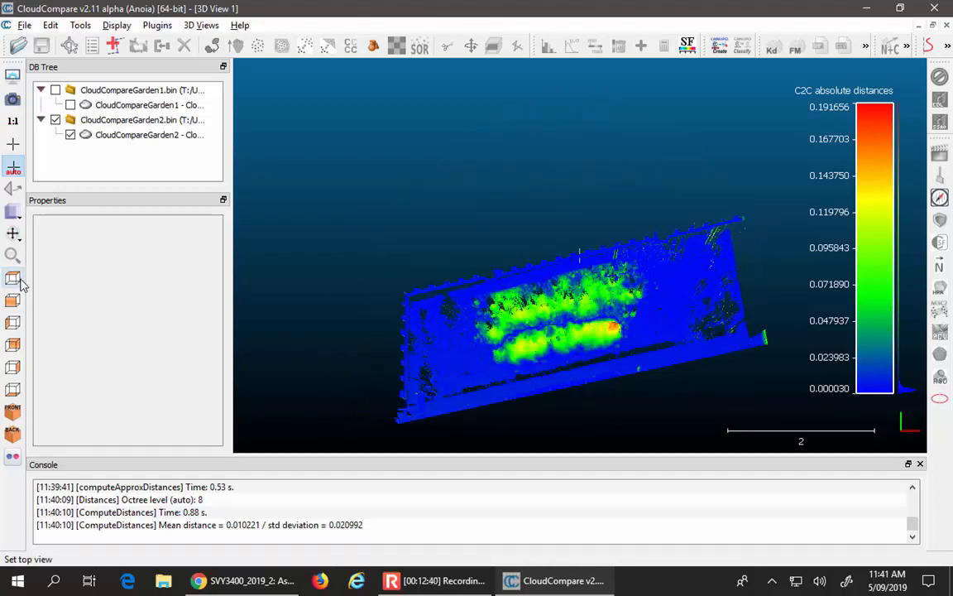
pyautogui.click(10, 304)
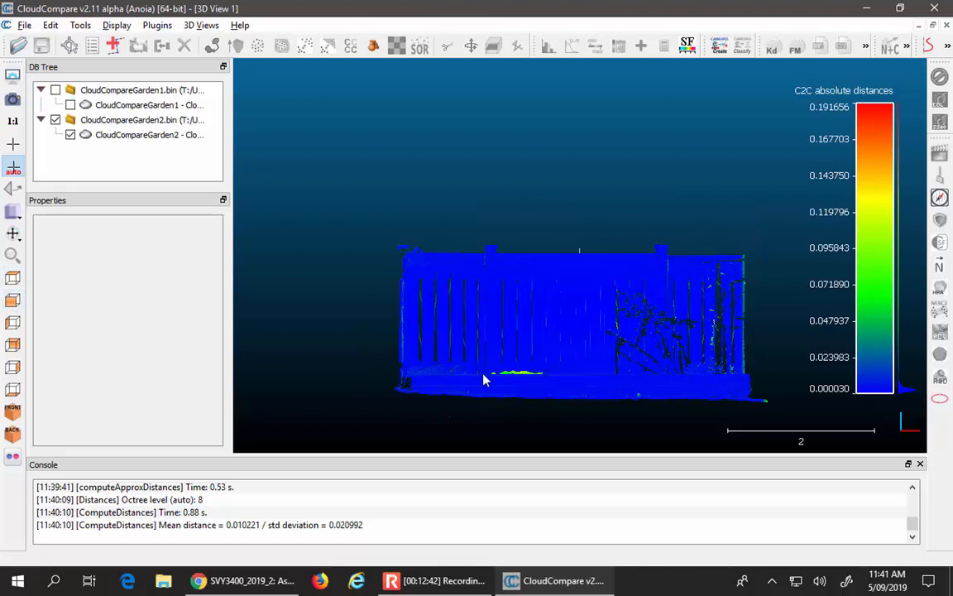
pyautogui.moveTo(662, 354); pyautogui.dragTo(577, 407)
pyautogui.scroll(1, 577, 393)
pyautogui.scroll(-3, 577, 391)
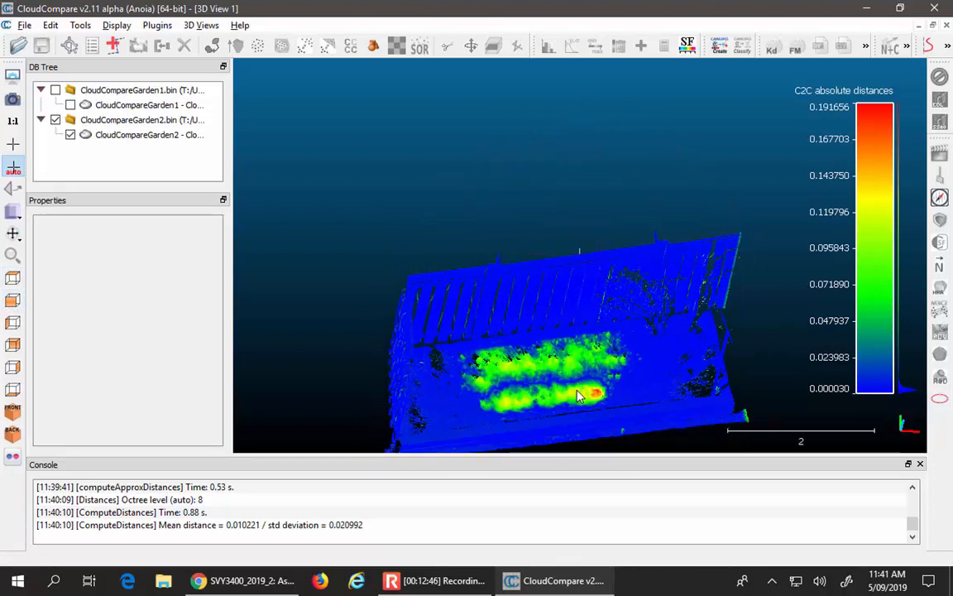
pyautogui.scroll(2, 485, 364)
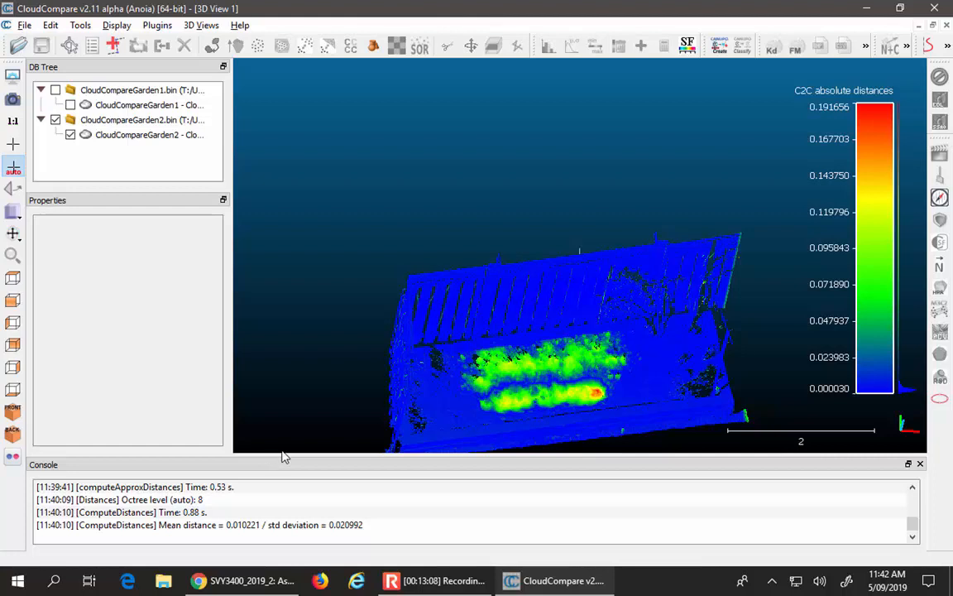
# Change the color scale of CloudCompareGarden2's C2C absolute distances to Blue>White>Red
pyautogui.click(204, 135)
pyautogui.moveTo(221, 242); pyautogui.dragTo(216, 327)
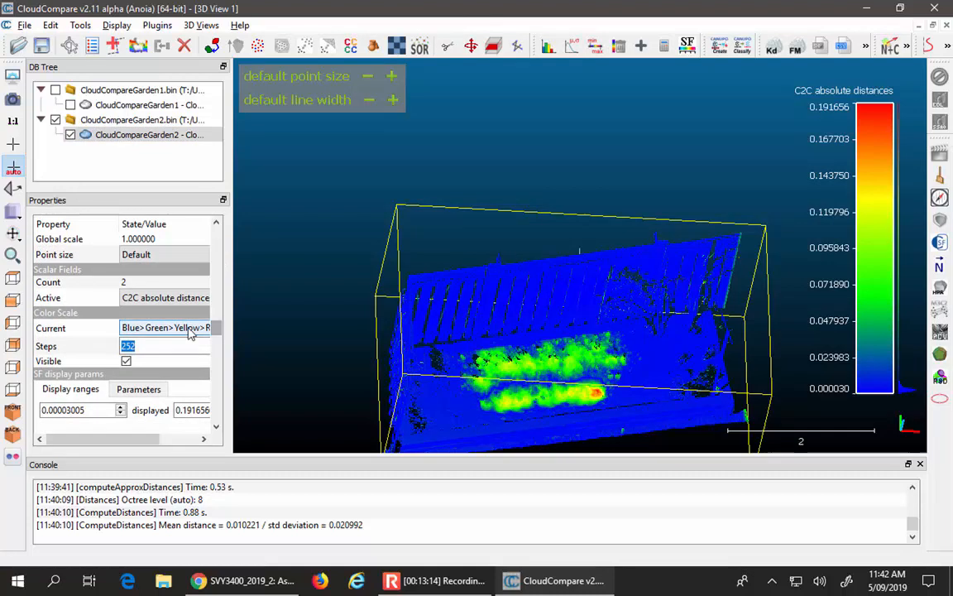
pyautogui.click(191, 329)
pyautogui.click(187, 350)
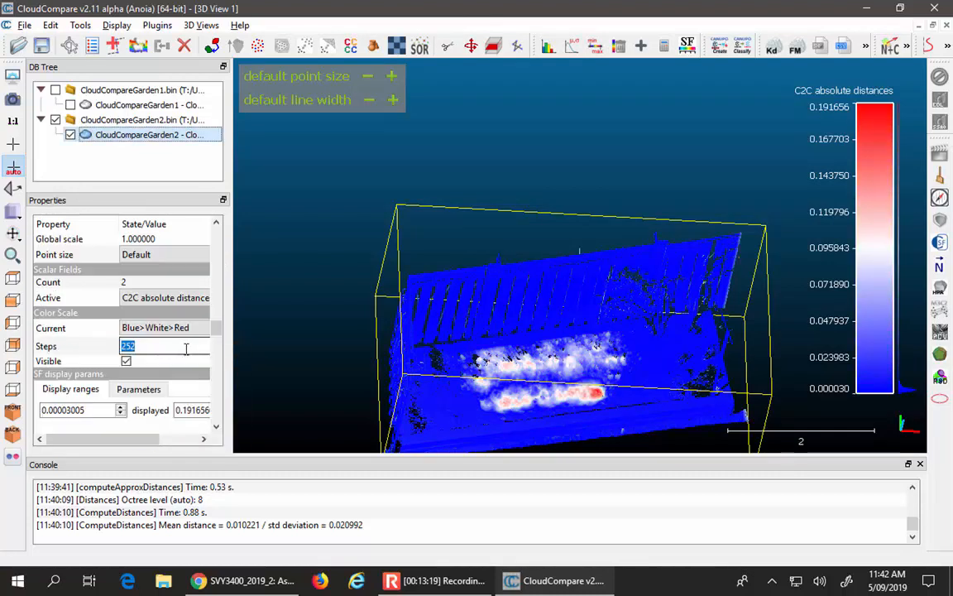
# Try the Grey color scale on CloudCompareGarden2's C2C absolute distances, and return to Blue>White>Red
pyautogui.click(170, 328)
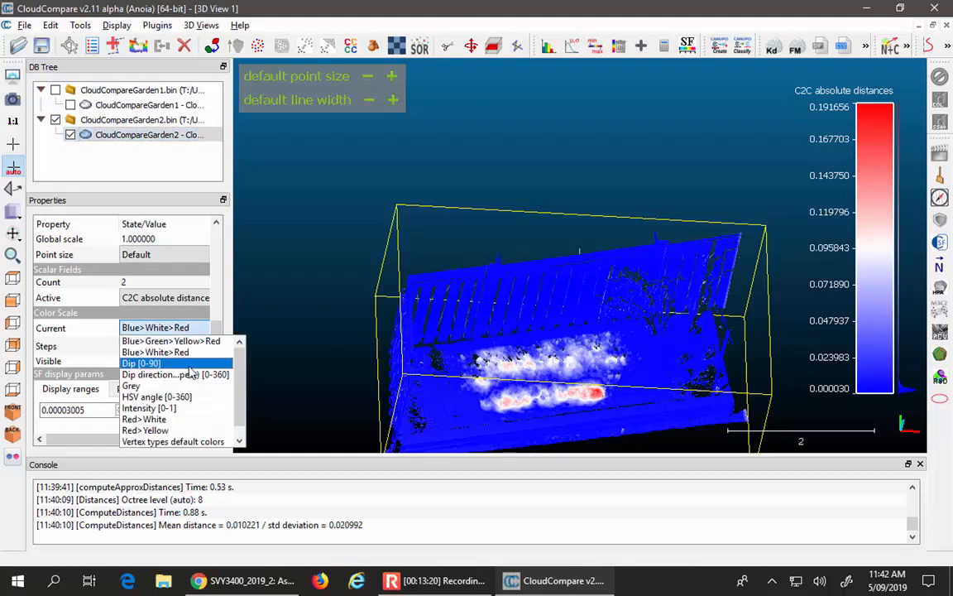
pyautogui.click(190, 385)
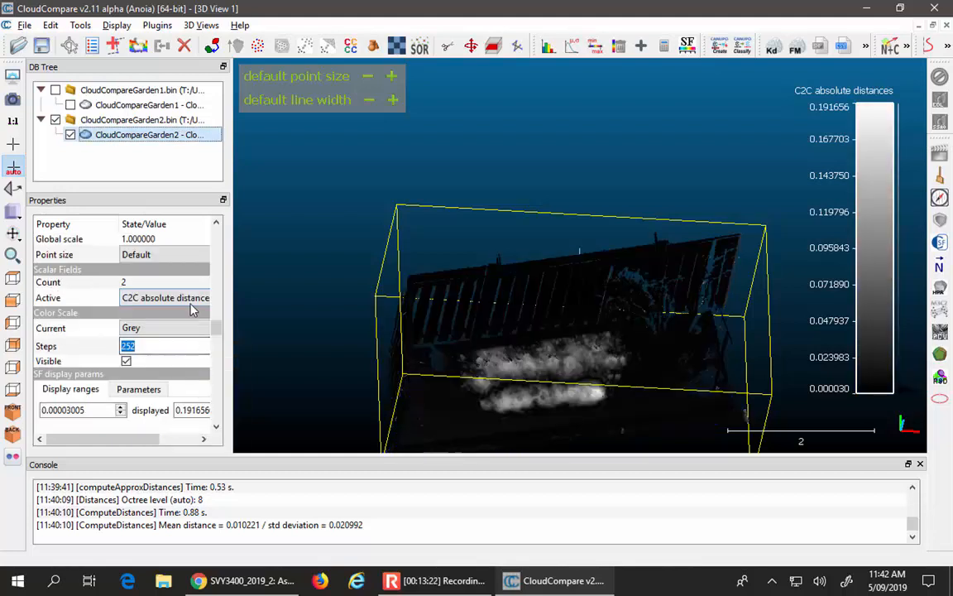
pyautogui.click(186, 331)
pyautogui.click(178, 351)
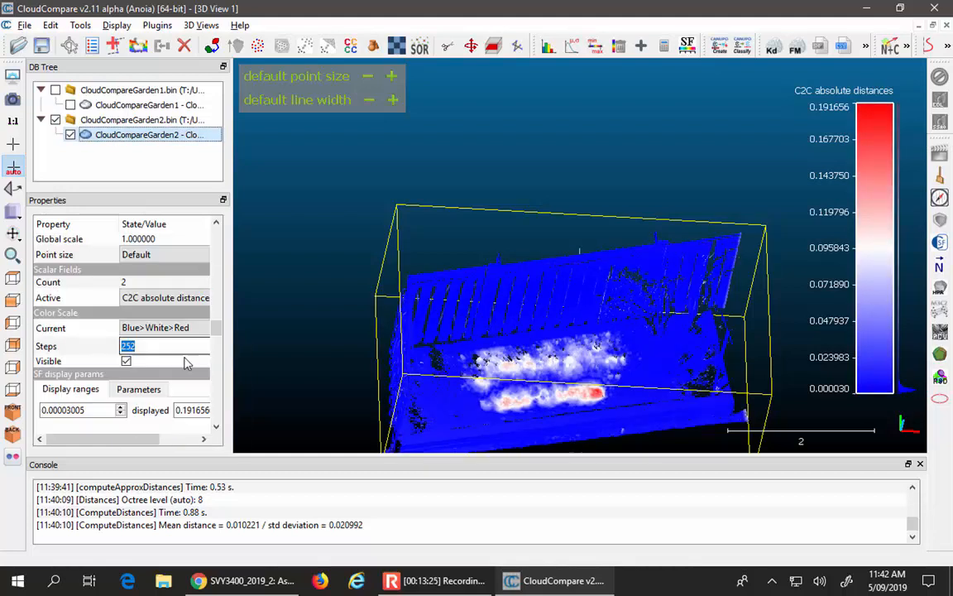
pyautogui.scroll(3, 584, 403)
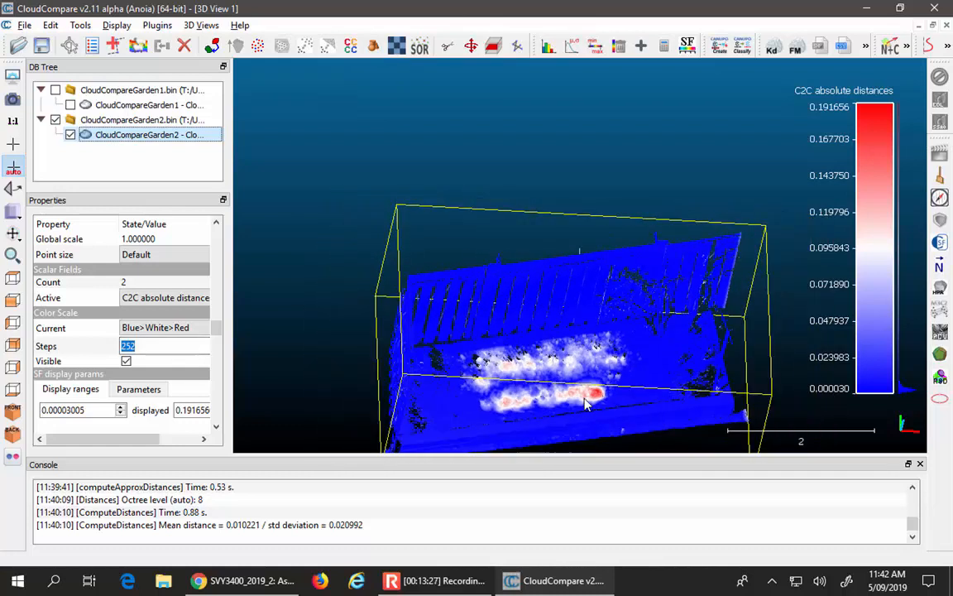
pyautogui.scroll(-2, 584, 403)
# Set CloudCompareGarden2's color scale to Blue>Green>Yellow>Red and inspect the garden bed's distance colours from several angles
pyautogui.click(163, 329)
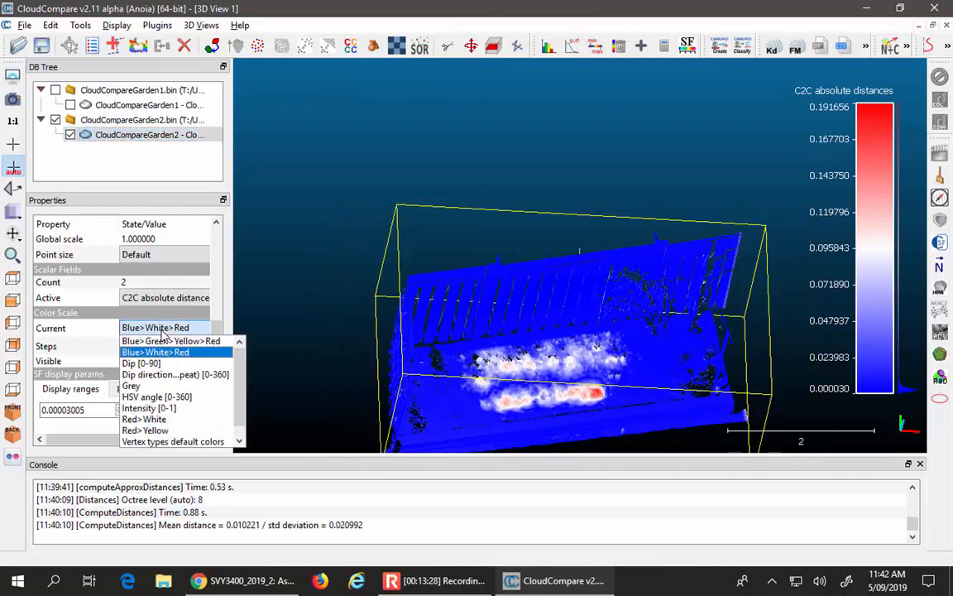
pyautogui.click(165, 341)
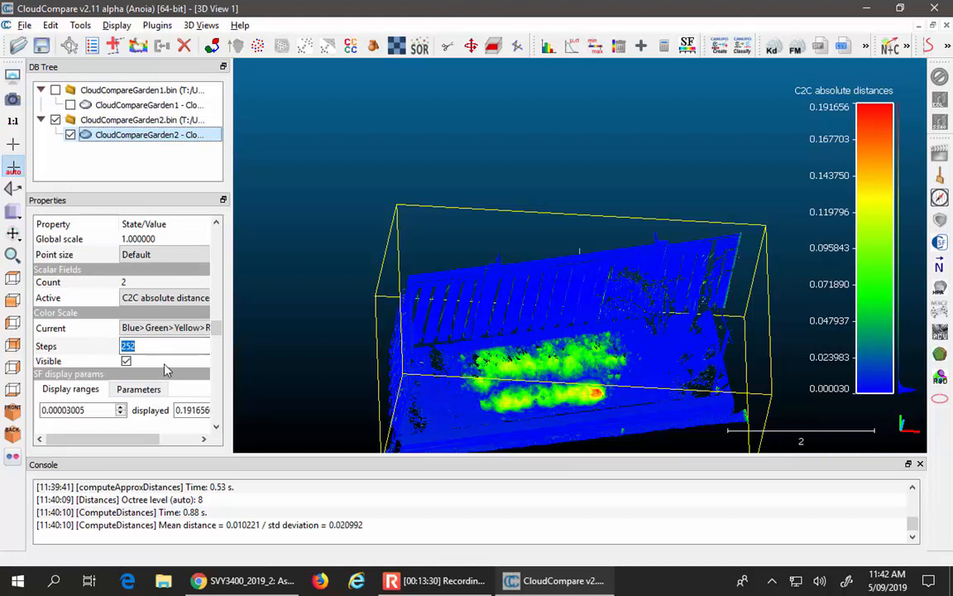
pyautogui.moveTo(663, 348); pyautogui.dragTo(565, 384)
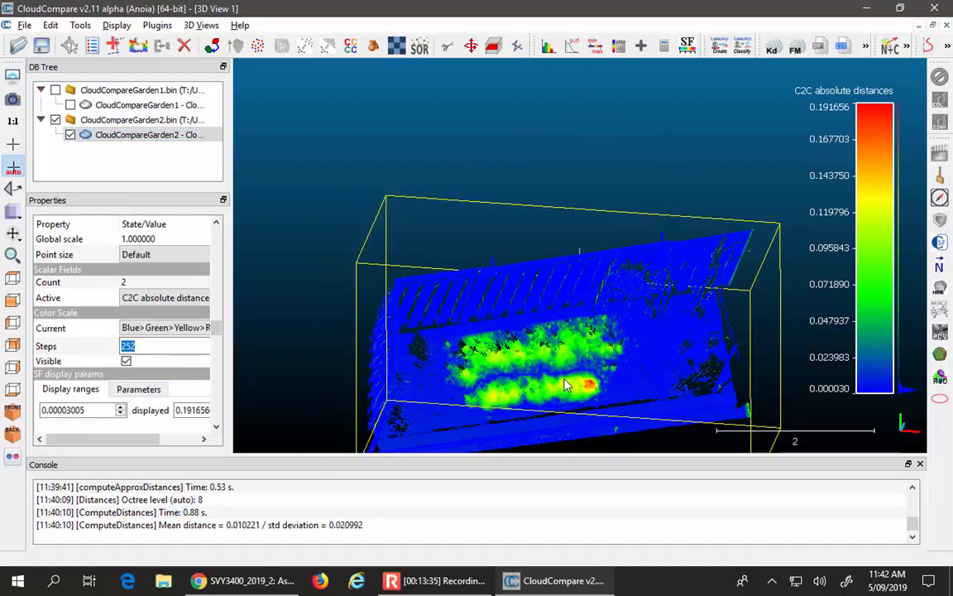
pyautogui.moveTo(509, 348); pyautogui.dragTo(553, 285)
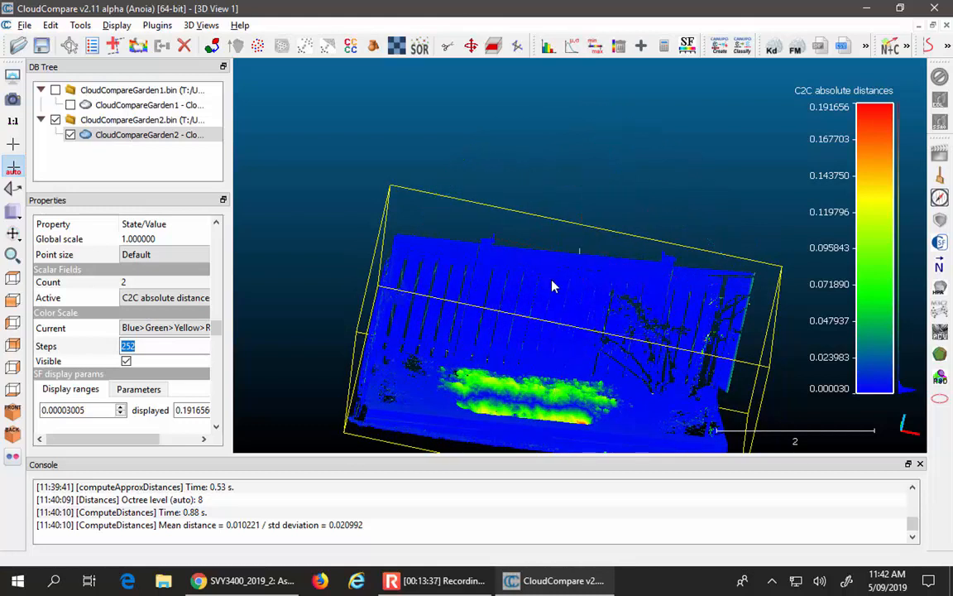
pyautogui.moveTo(594, 351); pyautogui.dragTo(574, 441)
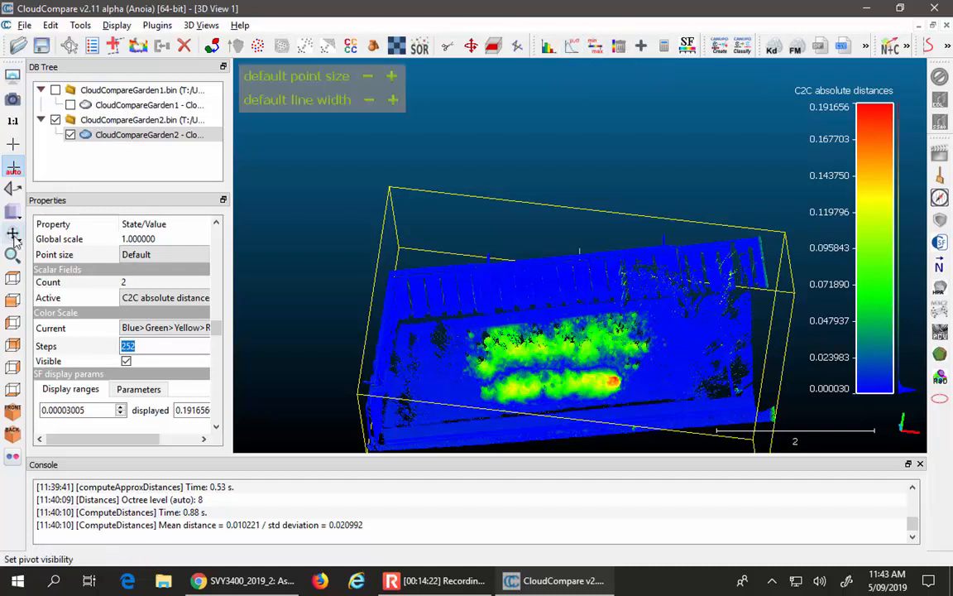
# Fit a Gauss distribution to CloudCompareGarden2's C2C absolute distances, examine the histogram, and close it without exporting an image
pyautogui.click(571, 45)
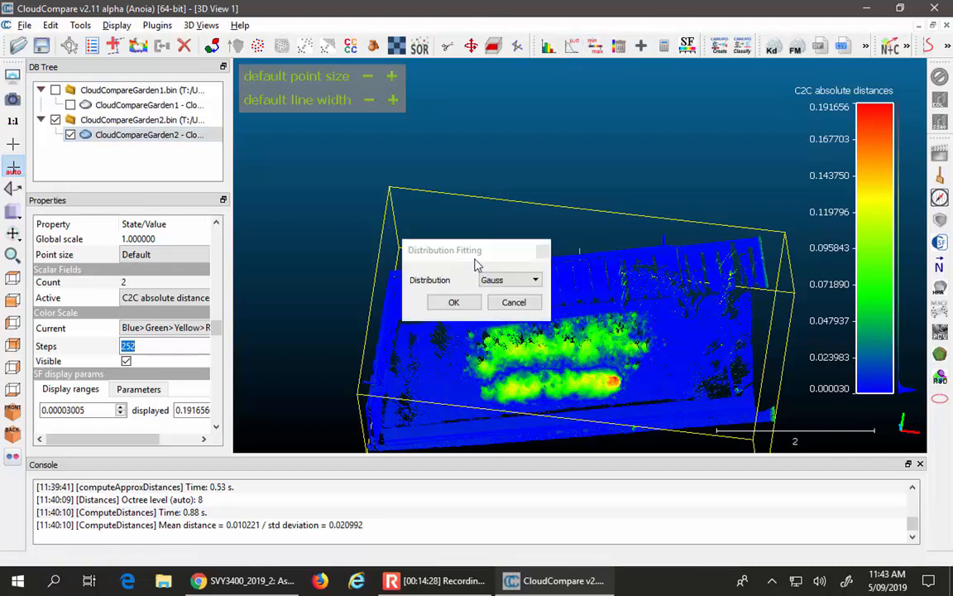
pyautogui.click(466, 306)
pyautogui.moveTo(395, 179); pyautogui.dragTo(395, 56)
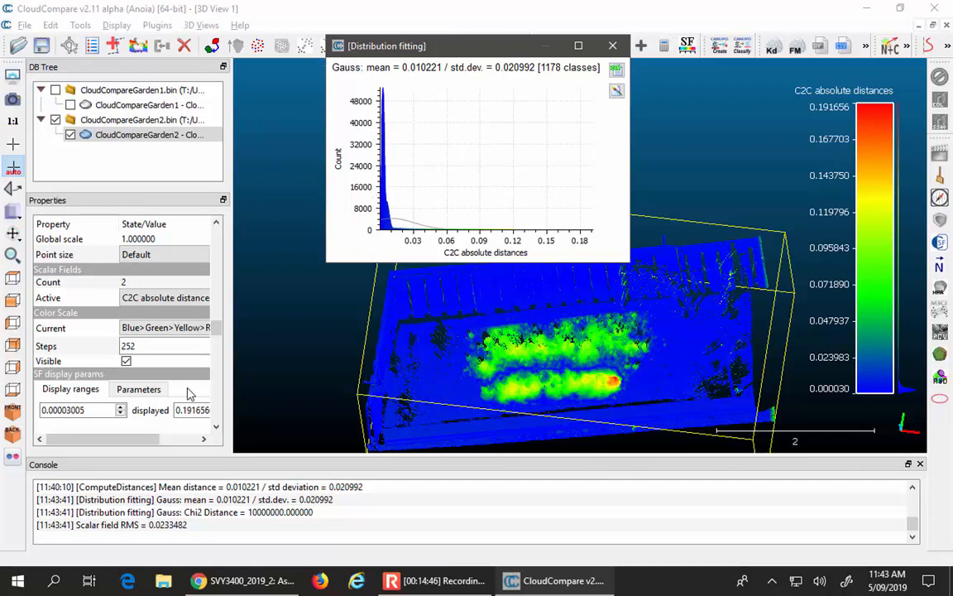
pyautogui.click(617, 93)
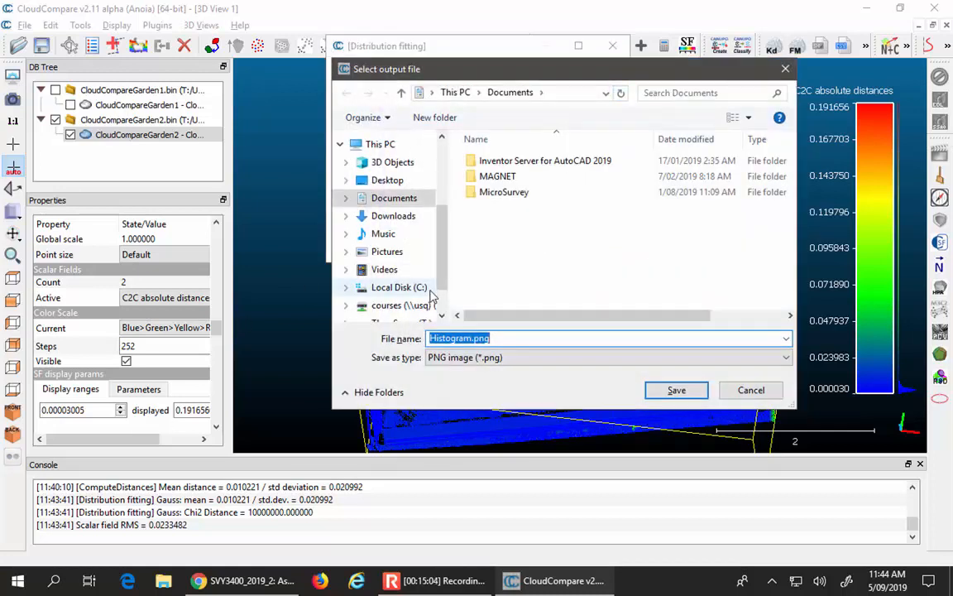
pyautogui.click(753, 394)
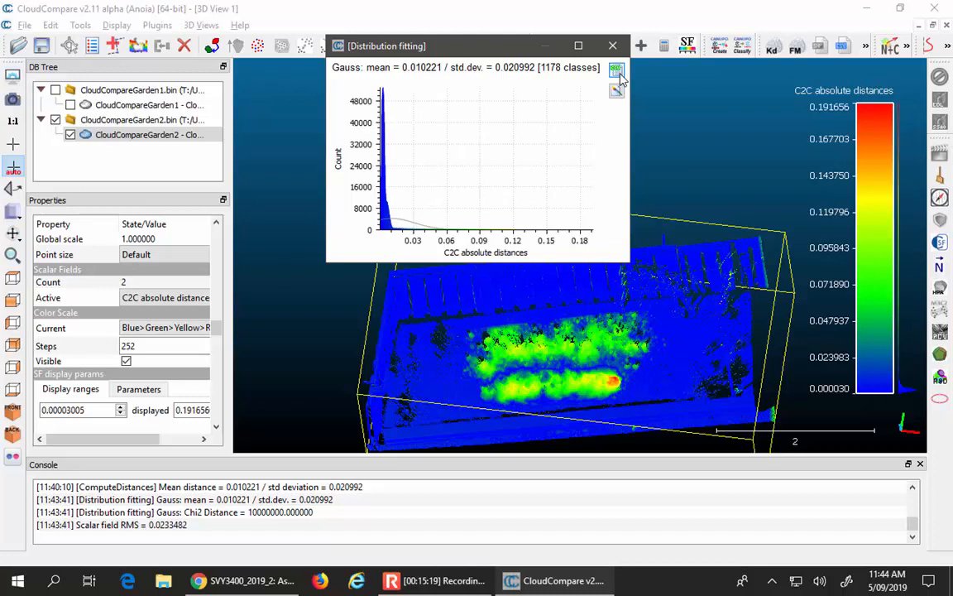
pyautogui.click(612, 45)
# Fit a Weibull distribution to CloudCompareGarden2's C2C absolute distances, examine its histogram beside the cloud, and close it
pyautogui.click(570, 50)
pyautogui.moveTo(425, 242); pyautogui.dragTo(458, 5)
pyautogui.click(543, 45)
pyautogui.click(542, 61)
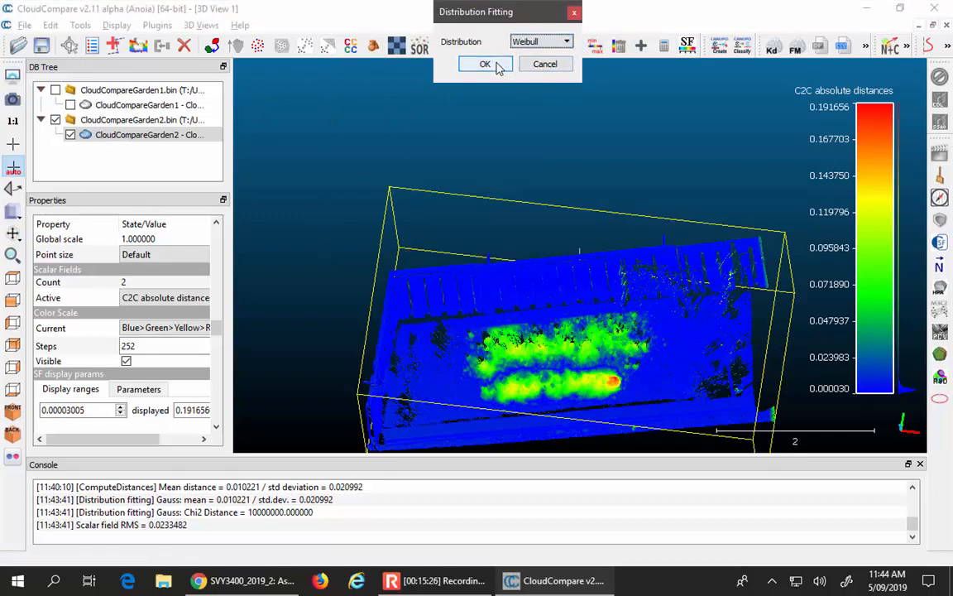
pyautogui.click(500, 66)
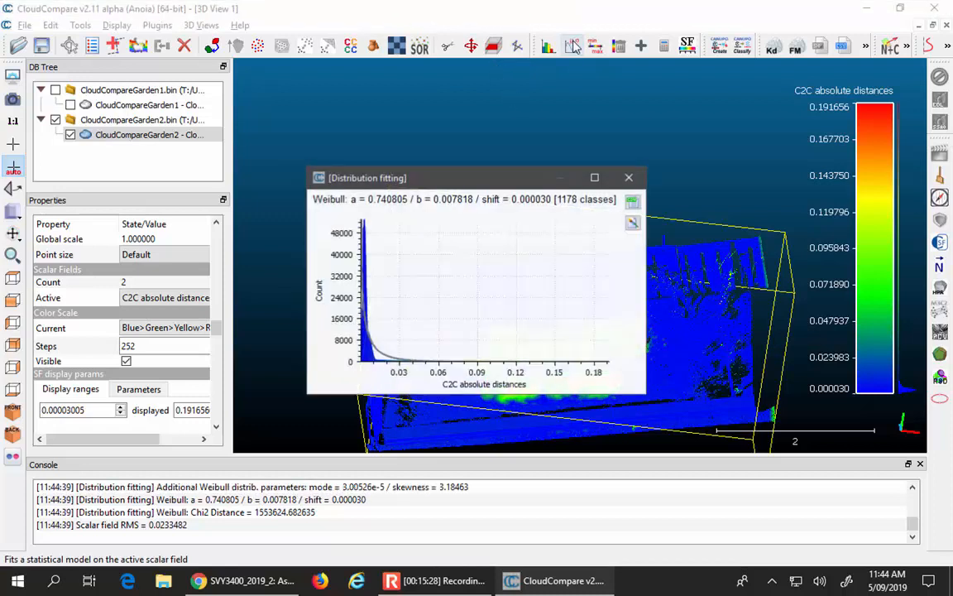
pyautogui.doubleClick(461, 184)
pyautogui.moveTo(449, 6); pyautogui.dragTo(513, 86)
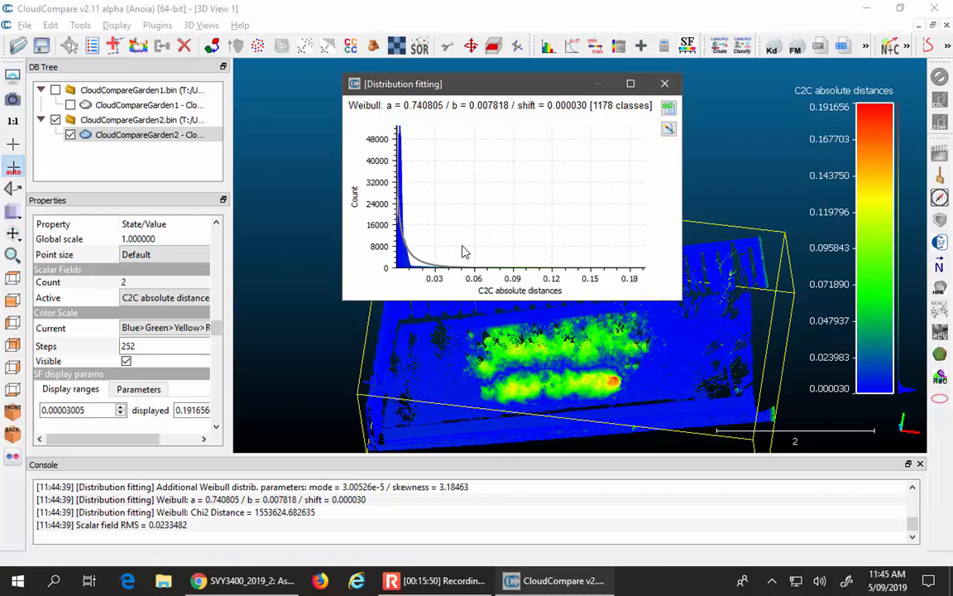
pyautogui.click(665, 83)
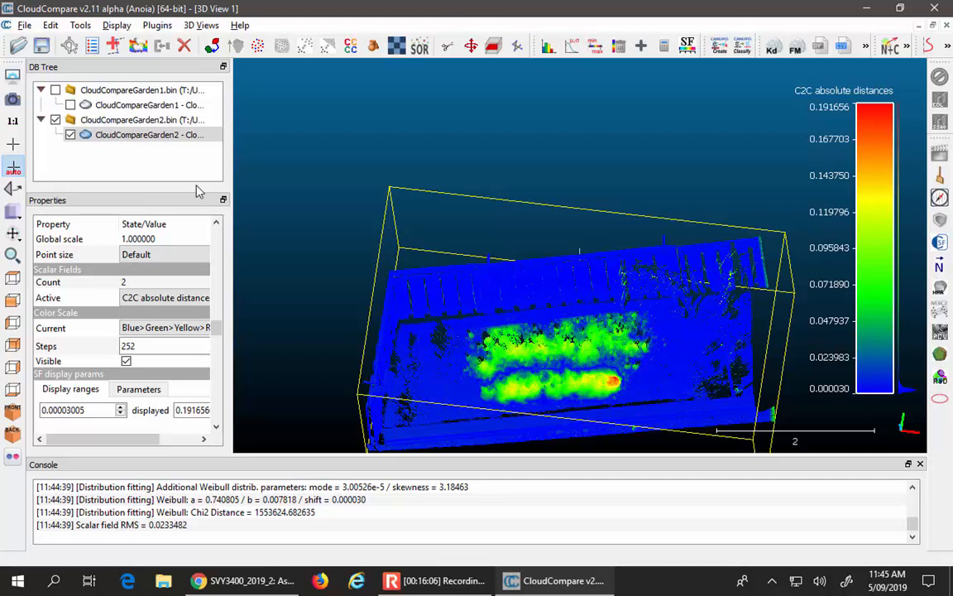
# Select the CloudCompareGarden1 cloud and make it and its parent group visible
pyautogui.click(98, 108)
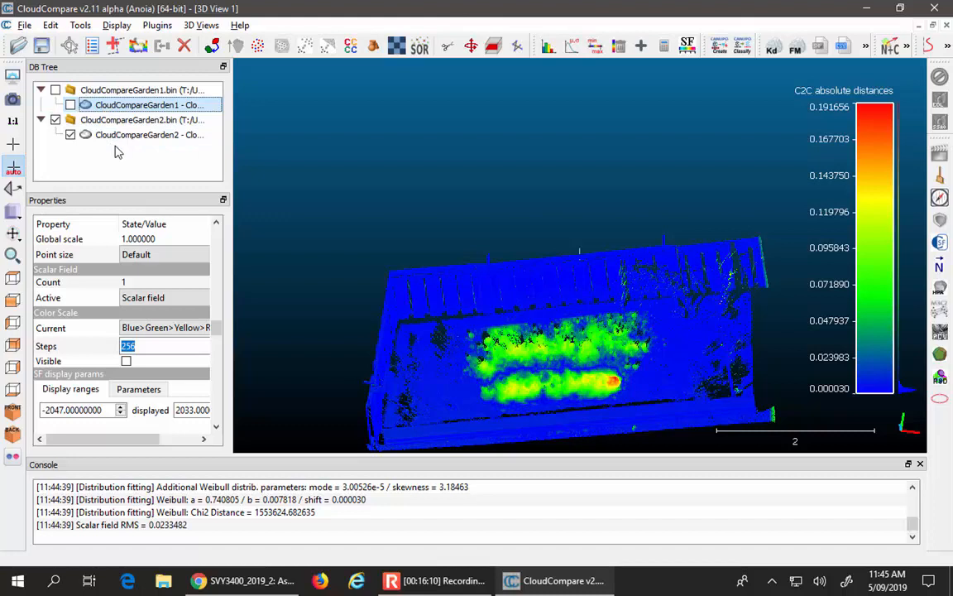
pyautogui.click(70, 105)
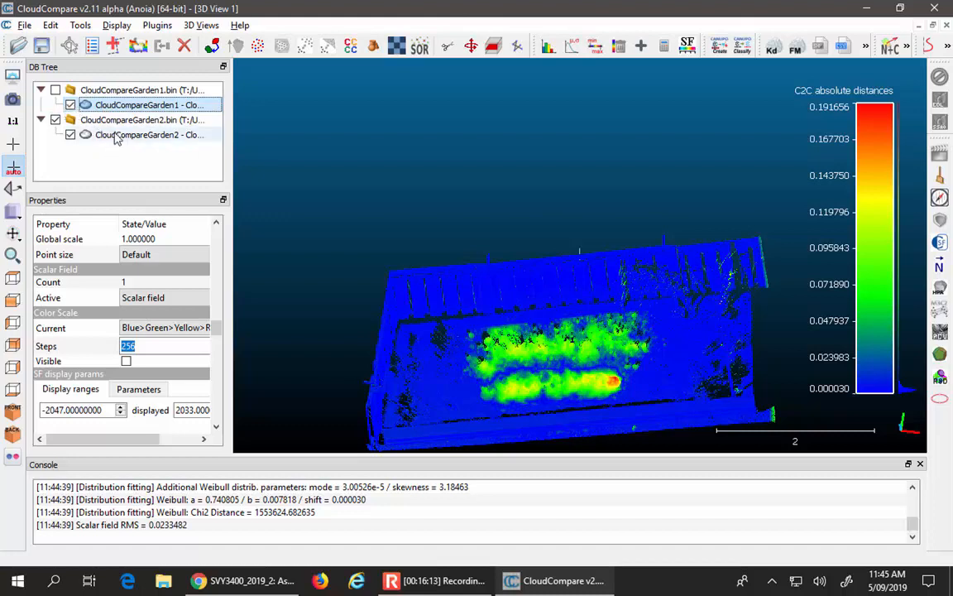
pyautogui.click(54, 90)
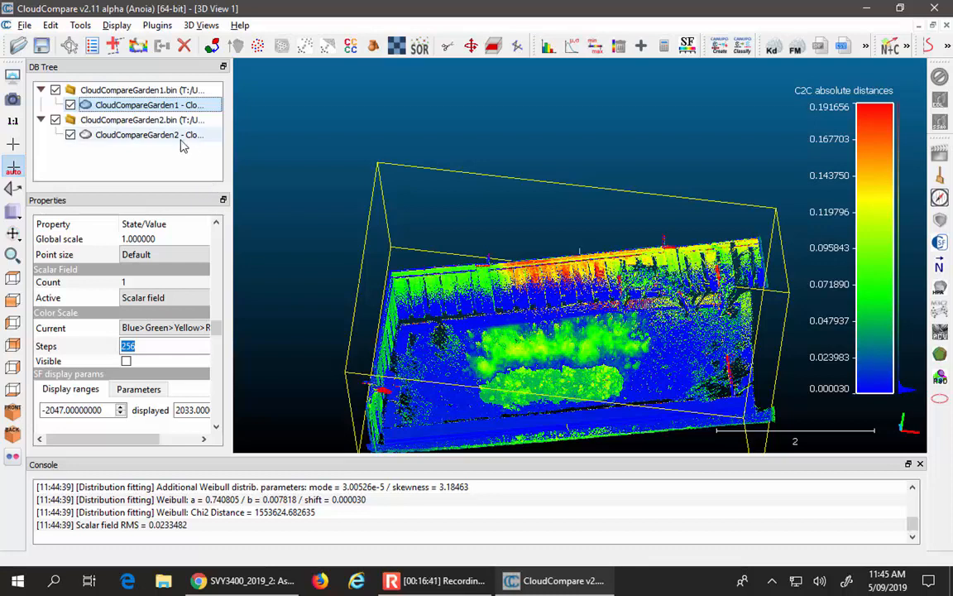
pyautogui.click(439, 580)
pyautogui.click(234, 210)
pyautogui.click(660, 93)
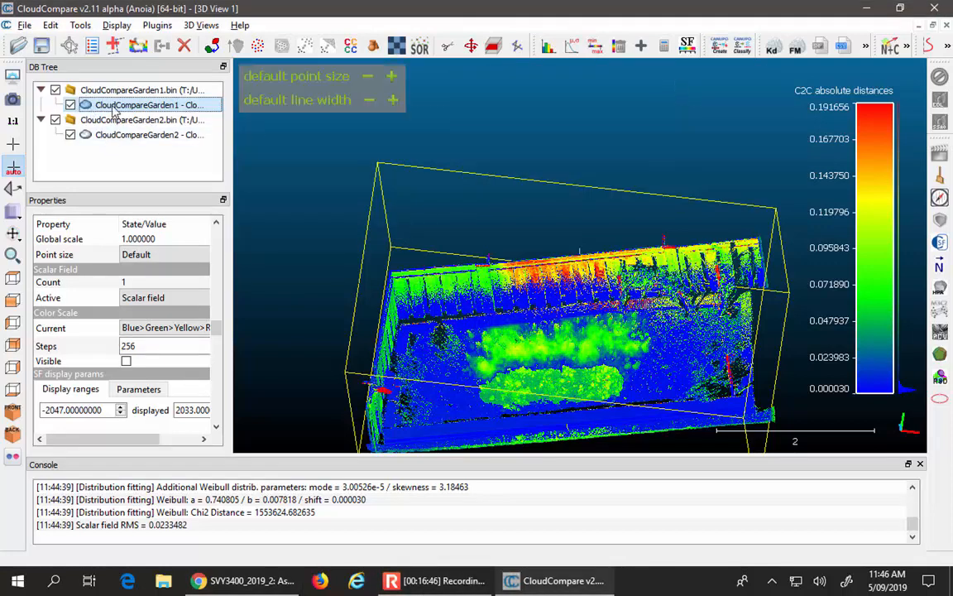
# Create a Delaunay 2.5D (best fitting plane) mesh from the CloudCompareGarden1 cloud with a max edge length of 0
pyautogui.click(53, 26)
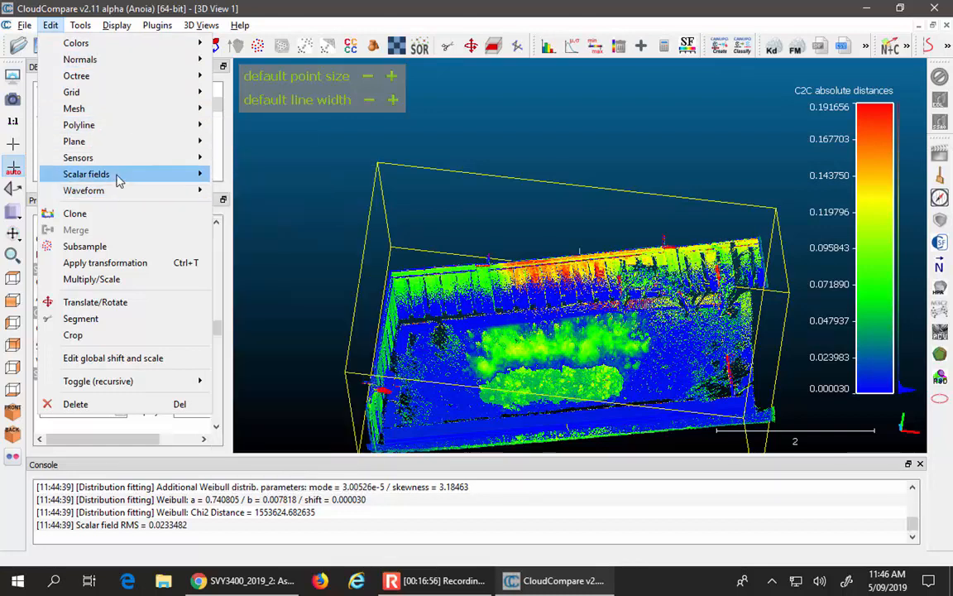
pyautogui.moveTo(139, 110)
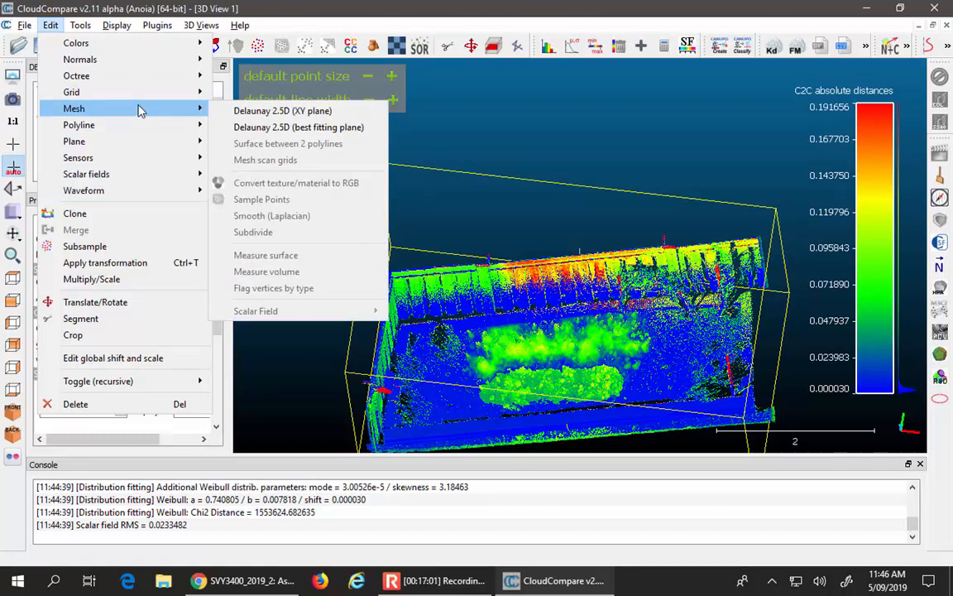
pyautogui.click(336, 127)
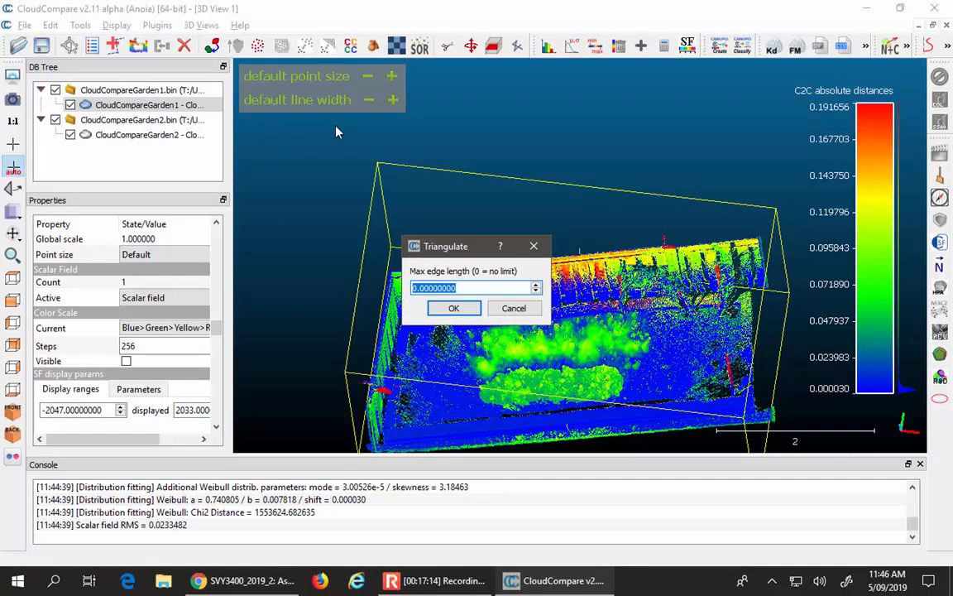
pyautogui.moveTo(411, 245); pyautogui.dragTo(403, 153)
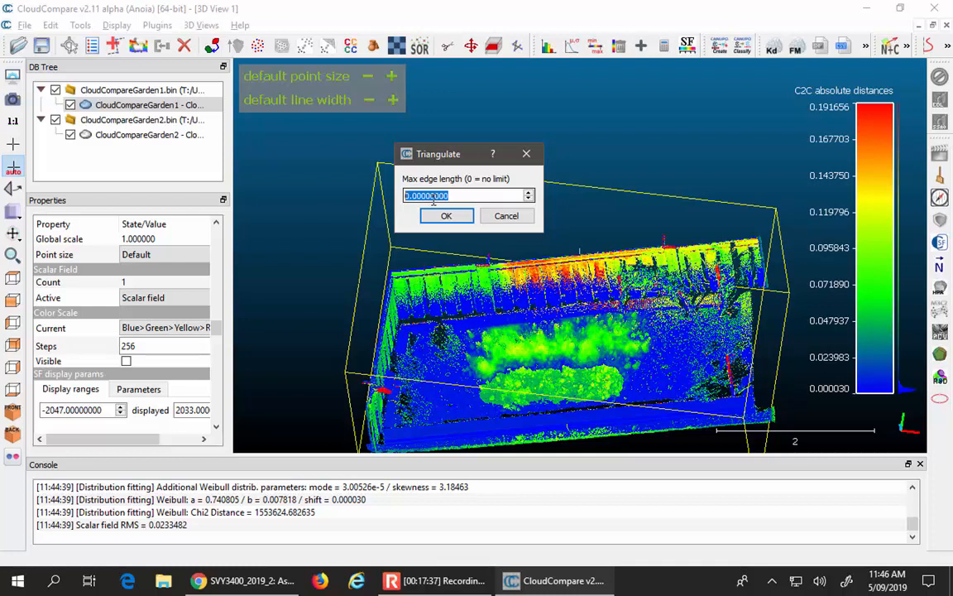
pyautogui.click(442, 215)
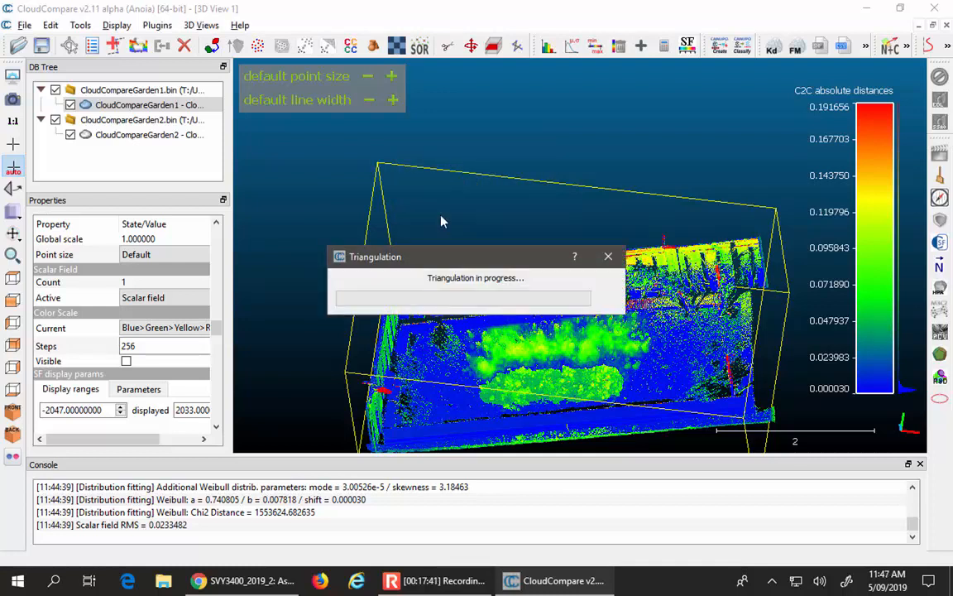
# Hide the CloudCompareGarden2 cloud and its parent group, and select the CloudCompareGarden1 mesh for viewing
pyautogui.moveTo(449, 306); pyautogui.dragTo(508, 280)
pyautogui.moveTo(722, 313); pyautogui.dragTo(561, 267)
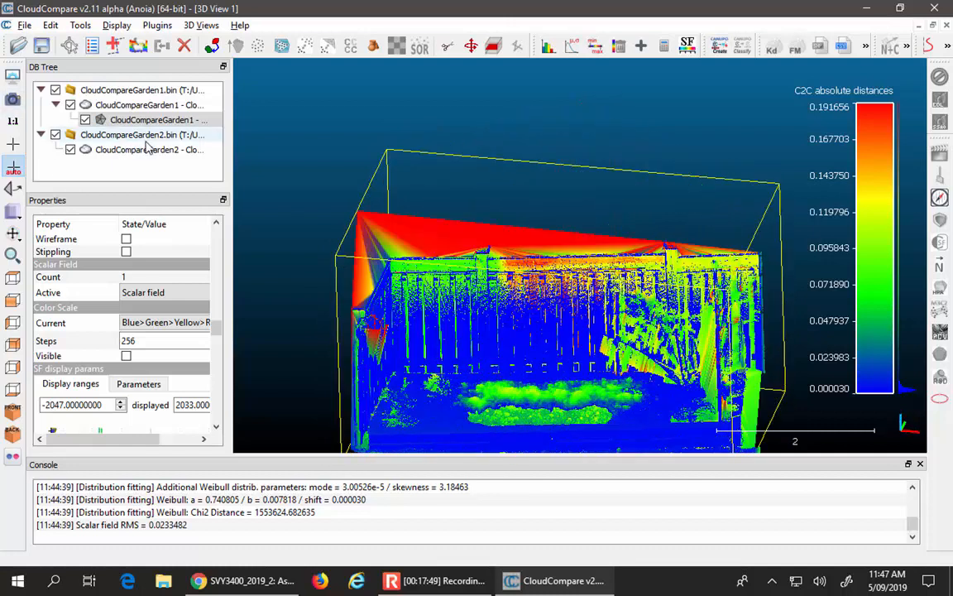
pyautogui.click(70, 149)
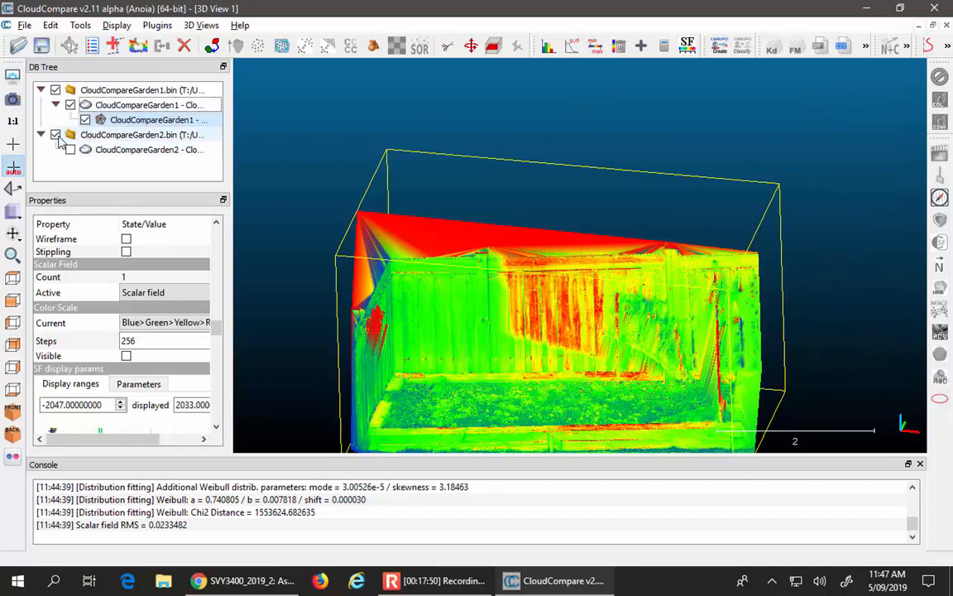
pyautogui.click(157, 120)
pyautogui.moveTo(559, 283)
pyautogui.mouseDown()
pyautogui.moveTo(564, 230)
pyautogui.moveTo(561, 267)
pyautogui.mouseUp()
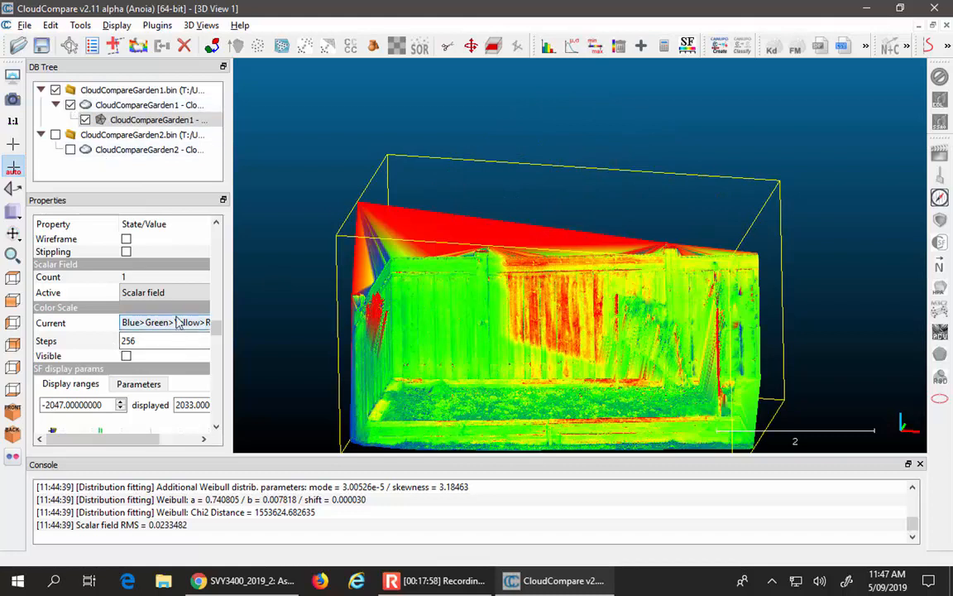
# Change the CloudCompareGarden1 mesh's displayed colors from the scalar field to RGB
pyautogui.moveTo(219, 328); pyautogui.dragTo(213, 249)
pyautogui.click(191, 285)
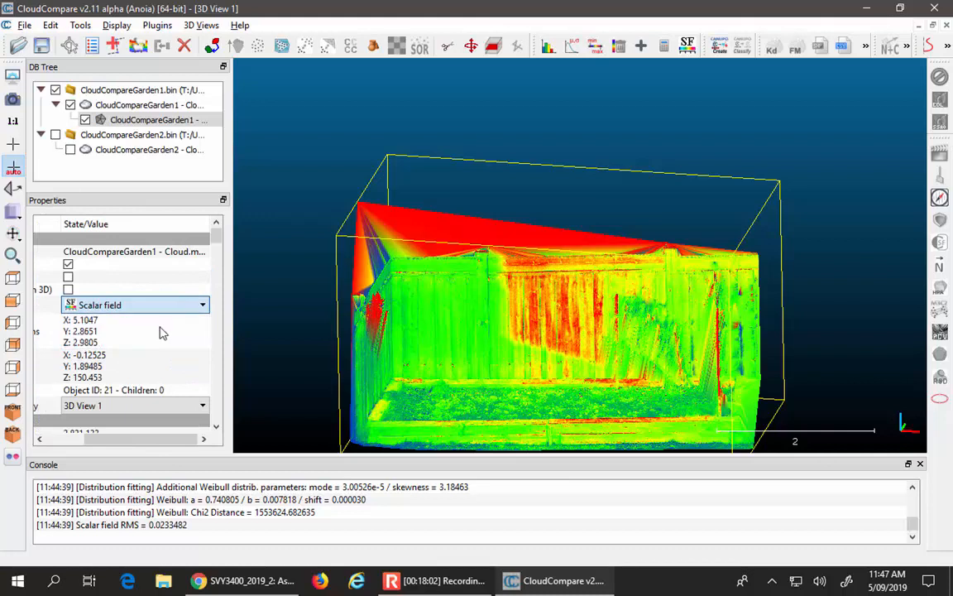
pyautogui.click(157, 331)
# Examine the RGB-coloured CloudCompareGarden1 mesh up close along the fence and as a whole from the front
pyautogui.moveTo(621, 354); pyautogui.dragTo(598, 388)
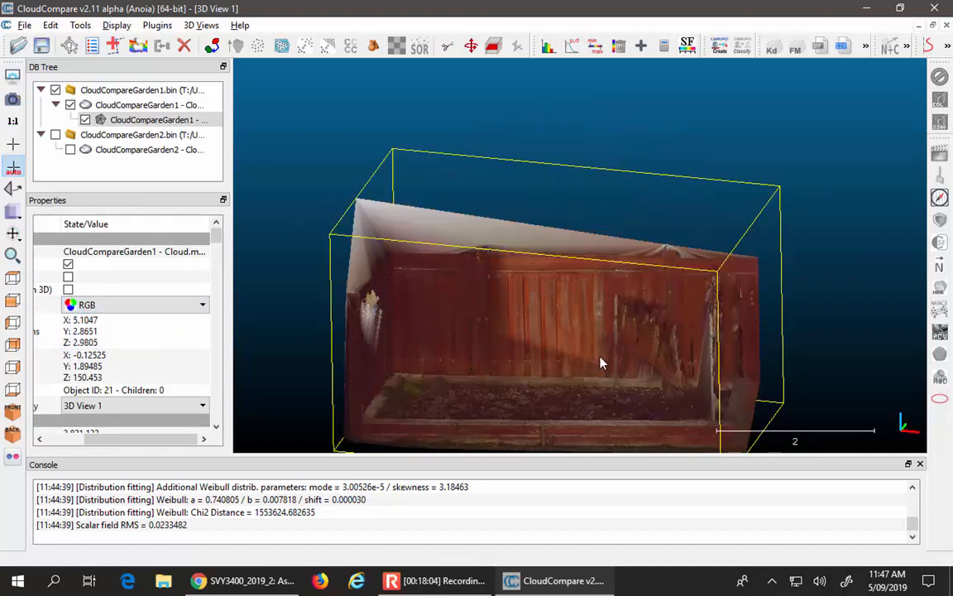
pyautogui.scroll(5, 598, 389)
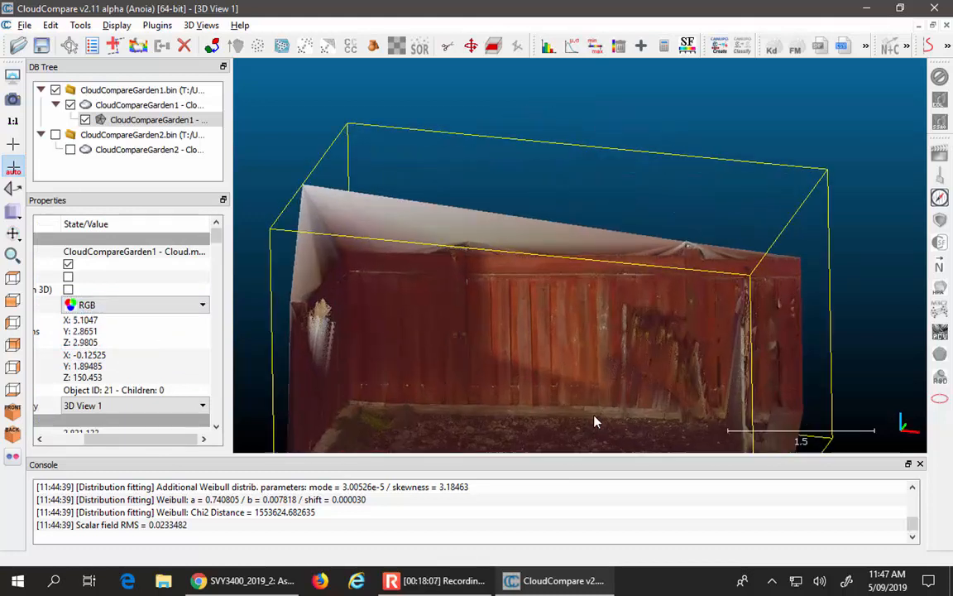
pyautogui.moveTo(584, 416); pyautogui.dragTo(566, 384)
pyautogui.scroll(3, 568, 385)
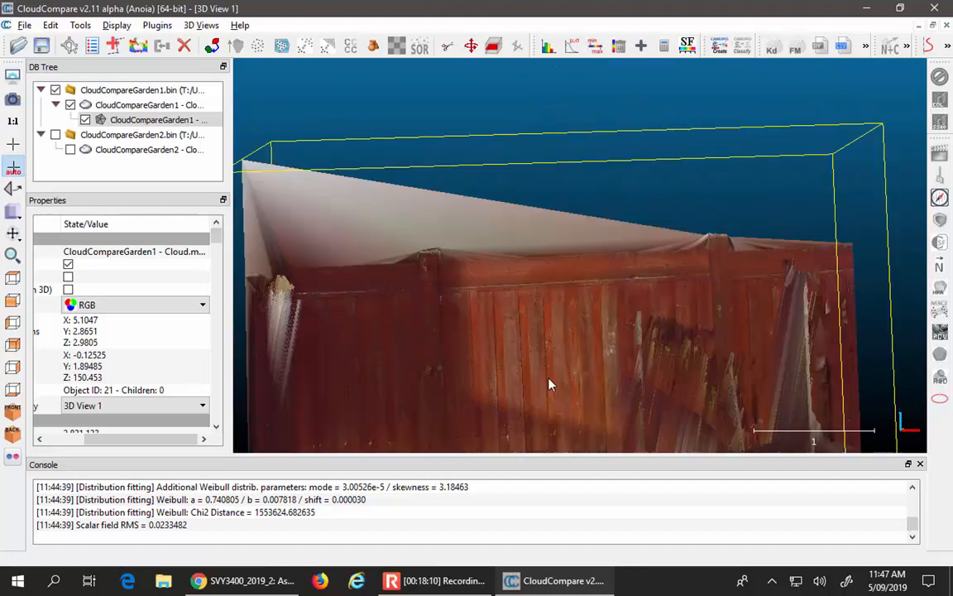
pyautogui.scroll(-4, 463, 340)
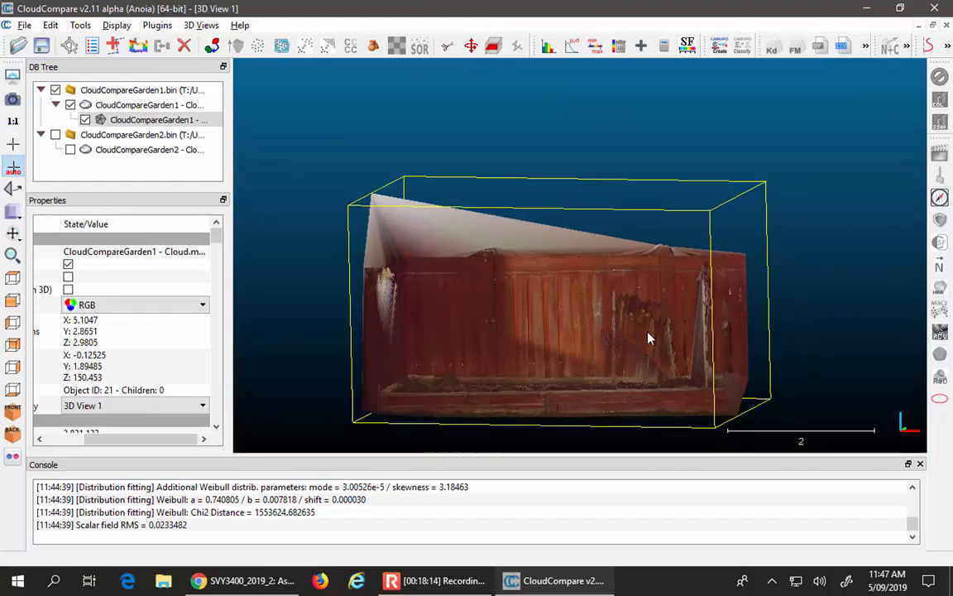
pyautogui.moveTo(765, 419); pyautogui.dragTo(608, 411)
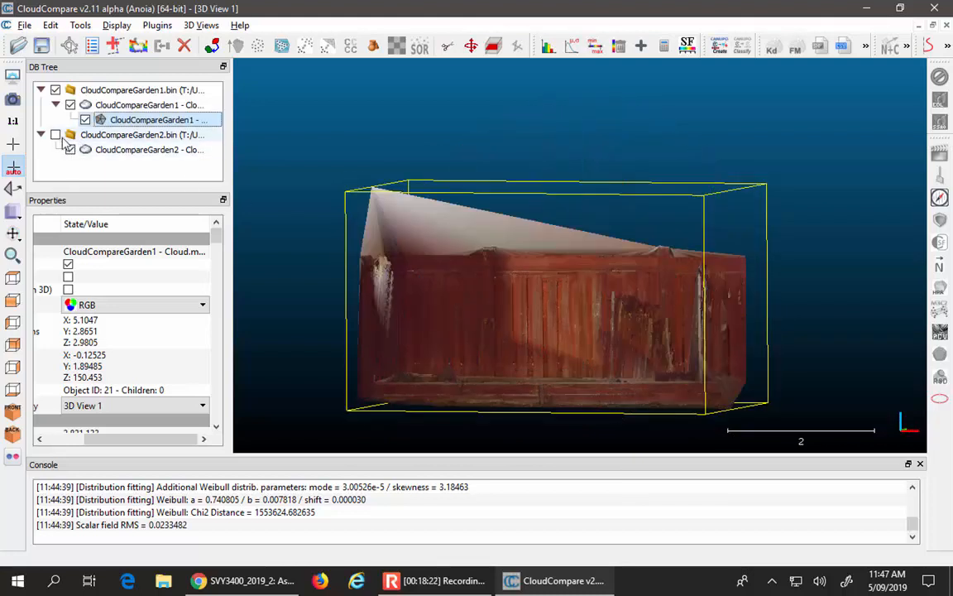
# Display the CloudCompareGarden2 group together with the CloudCompareGarden1 mesh and check the mesh's scalar field display settings
pyautogui.click(71, 150)
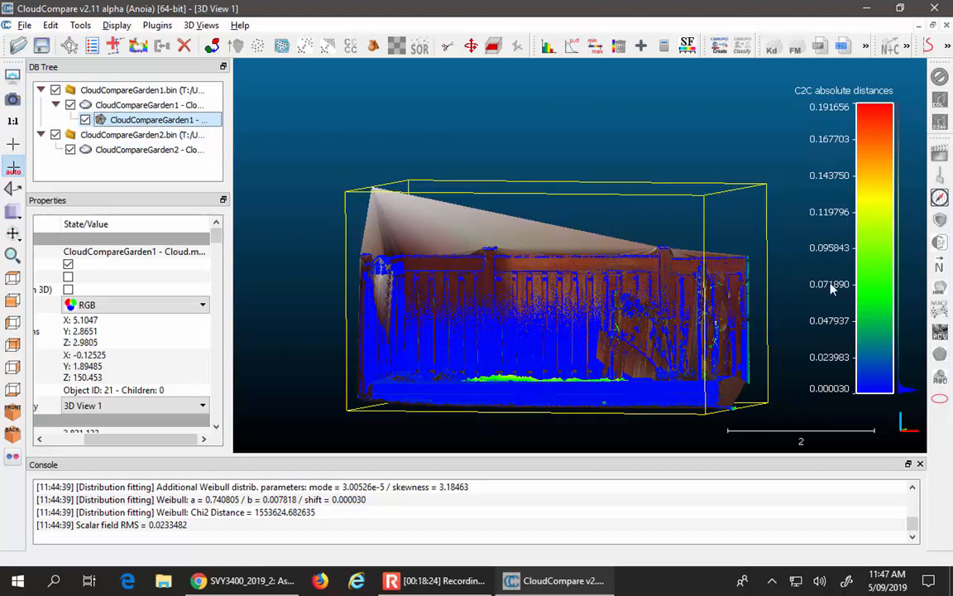
pyautogui.moveTo(231, 239); pyautogui.dragTo(231, 334)
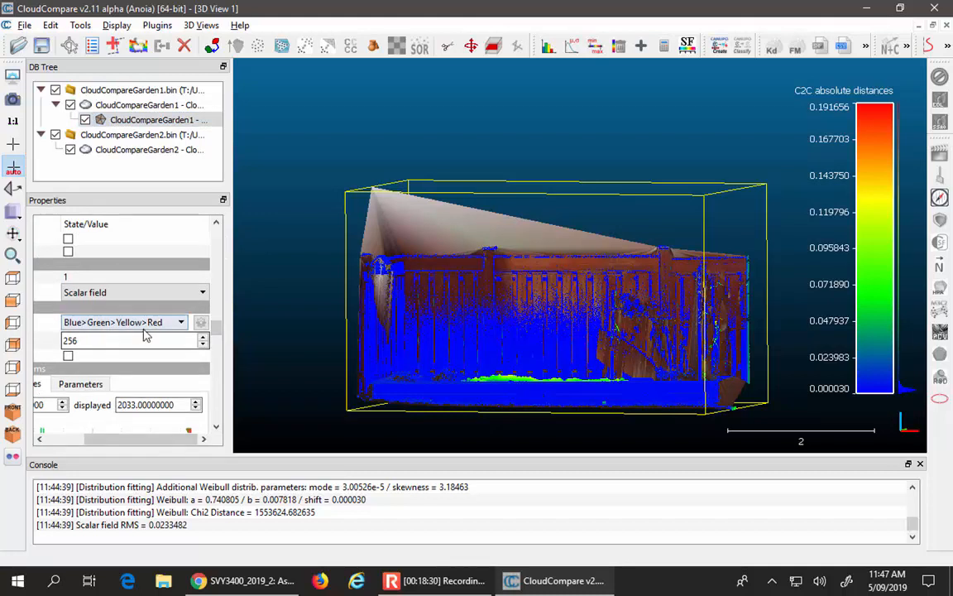
pyautogui.moveTo(219, 338); pyautogui.dragTo(222, 432)
pyautogui.scroll(3, 202, 372)
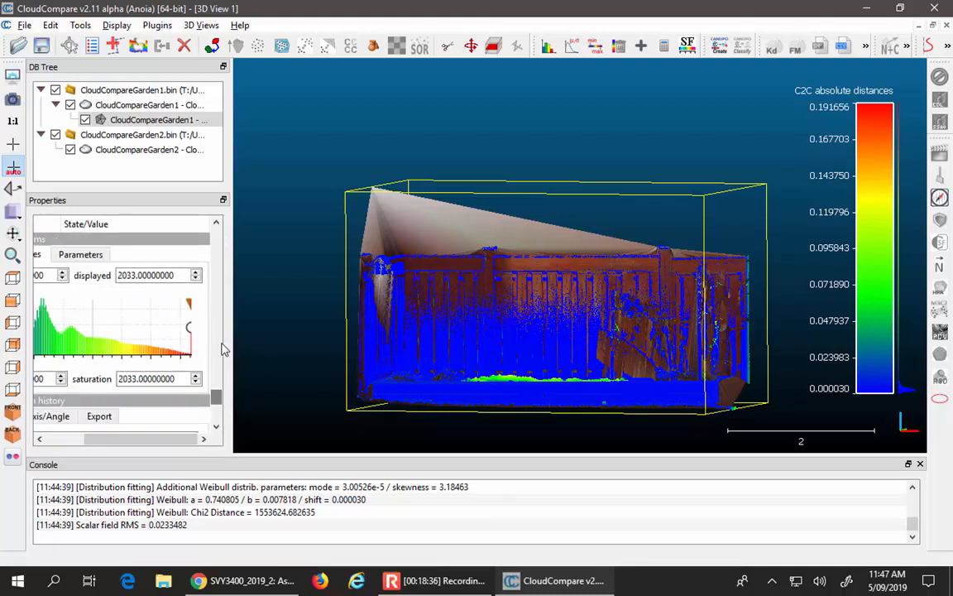
pyautogui.click(54, 134)
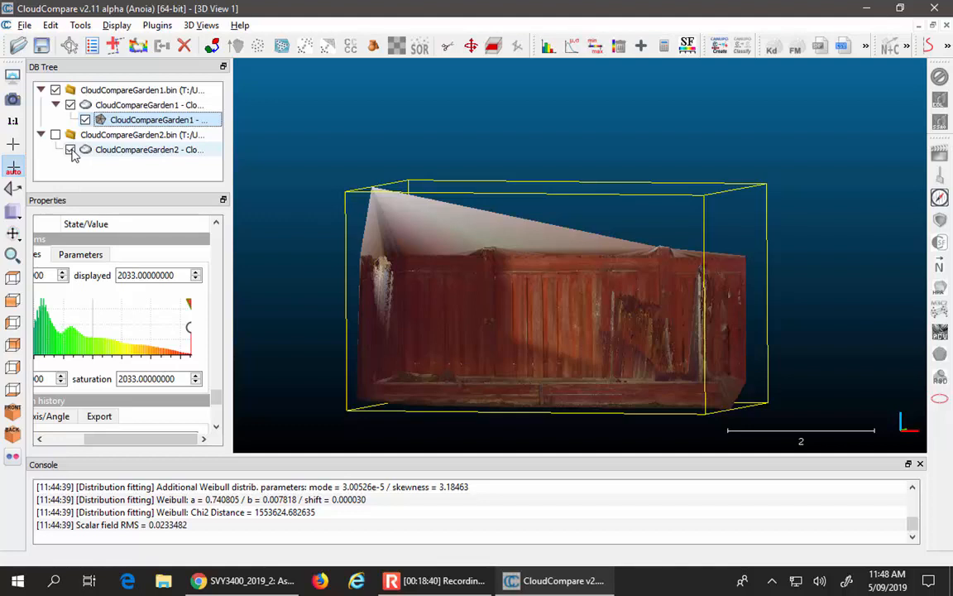
pyautogui.click(69, 136)
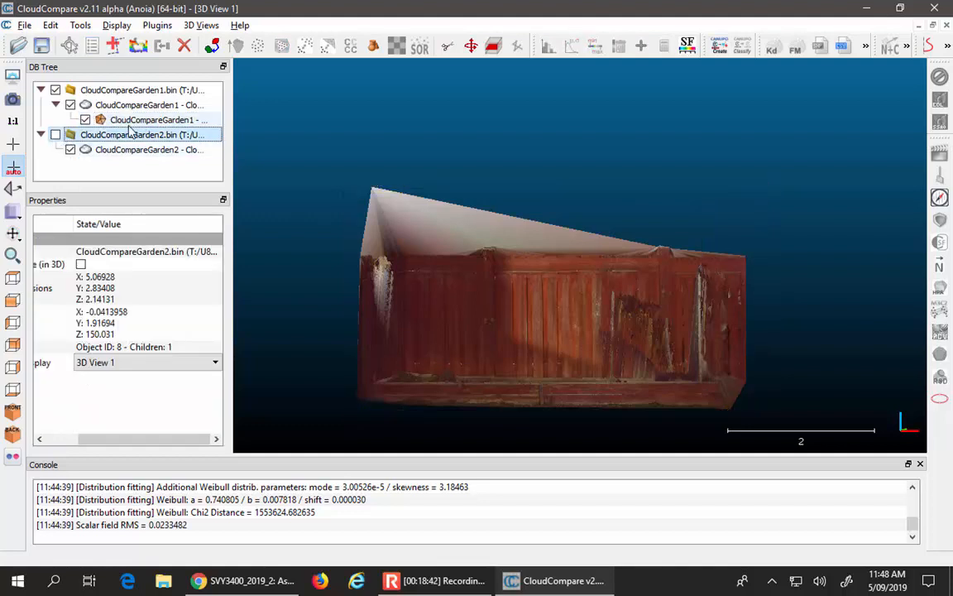
pyautogui.click(55, 134)
# Set the CloudCompareGarden1 mesh's active scalar field to None and back to Scalar field, and check its color options
pyautogui.click(100, 120)
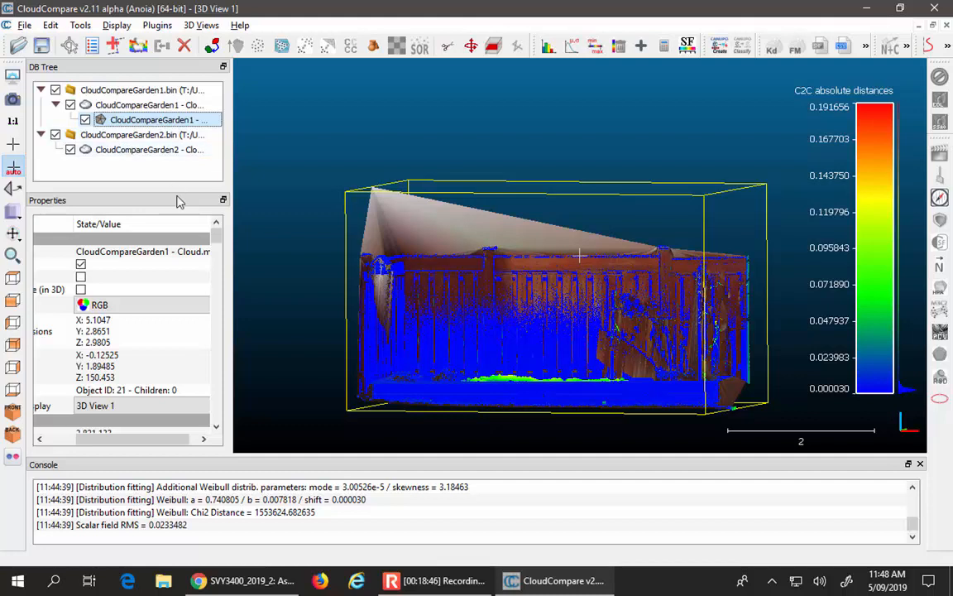
pyautogui.moveTo(230, 264); pyautogui.dragTo(332, 261)
pyautogui.scroll(-2, 174, 306)
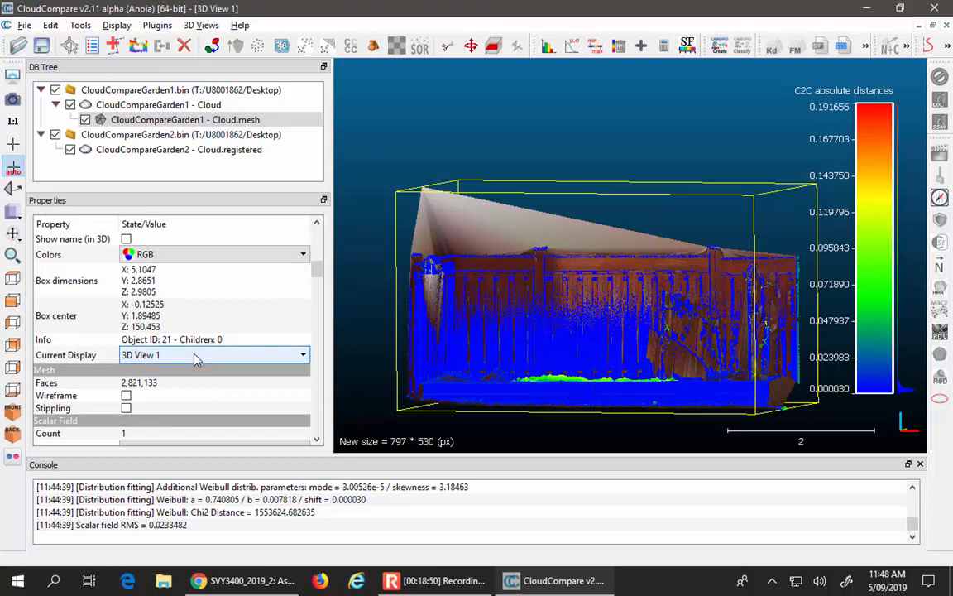
pyautogui.moveTo(317, 269); pyautogui.dragTo(327, 341)
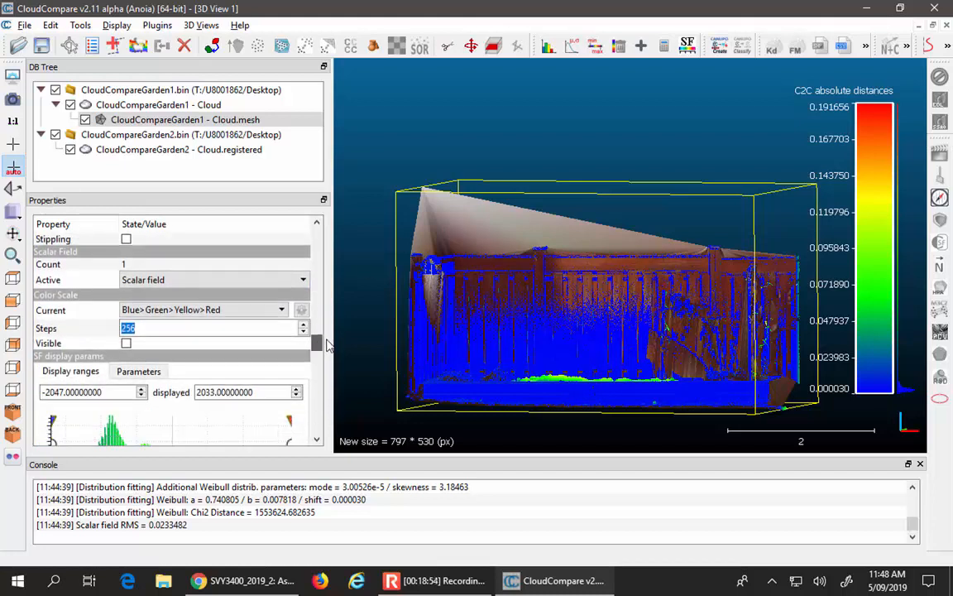
pyautogui.click(303, 286)
pyautogui.click(264, 451)
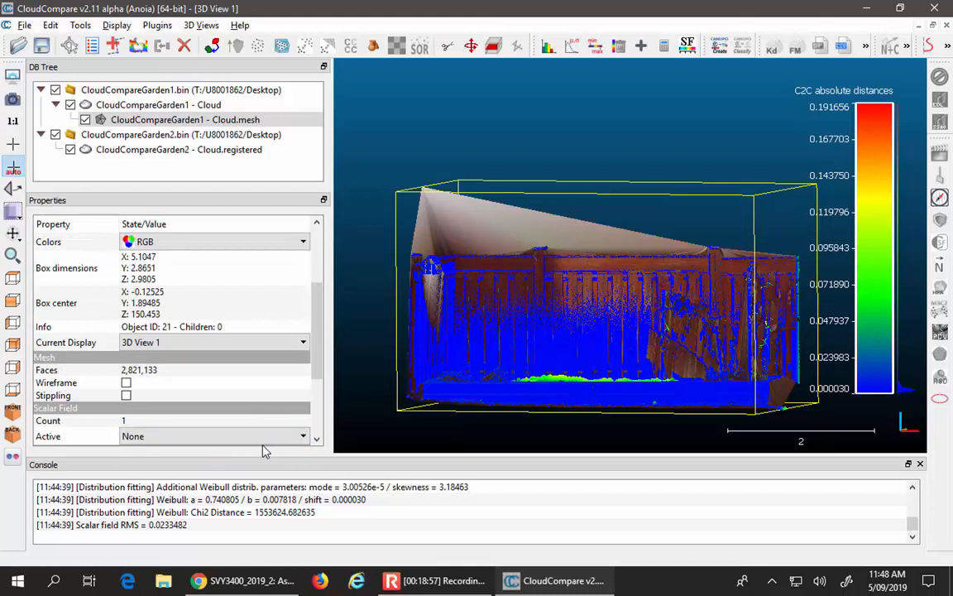
pyautogui.click(263, 435)
pyautogui.click(251, 463)
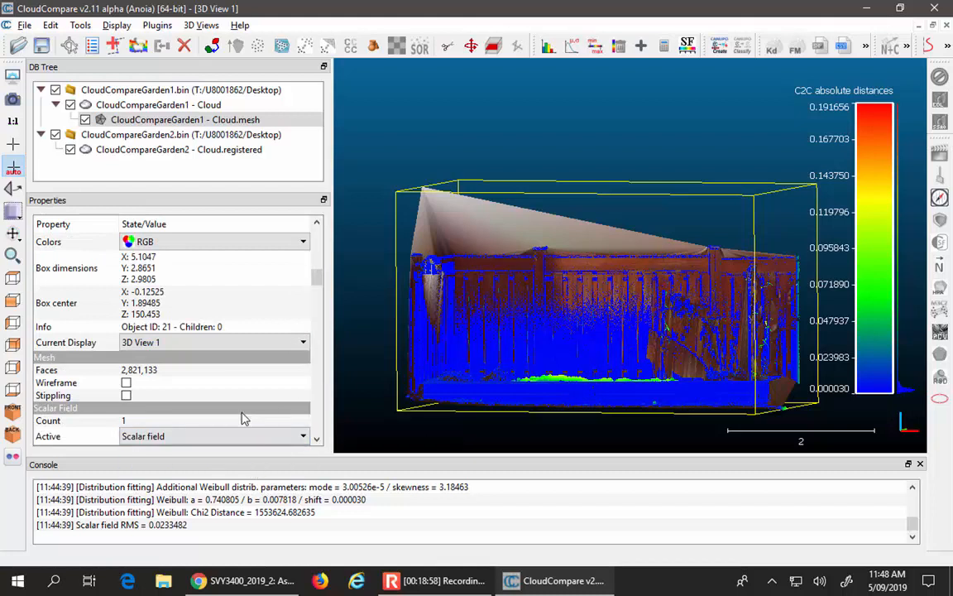
pyautogui.scroll(1, 232, 355)
pyautogui.scroll(2, 232, 362)
pyautogui.click(222, 306)
pyautogui.click(225, 312)
pyautogui.moveTo(321, 243); pyautogui.dragTo(320, 254)
# Switch the registered CloudCompareGarden2 cloud's active scalar field from C2C absolute distances to Scalar field
pyautogui.click(217, 151)
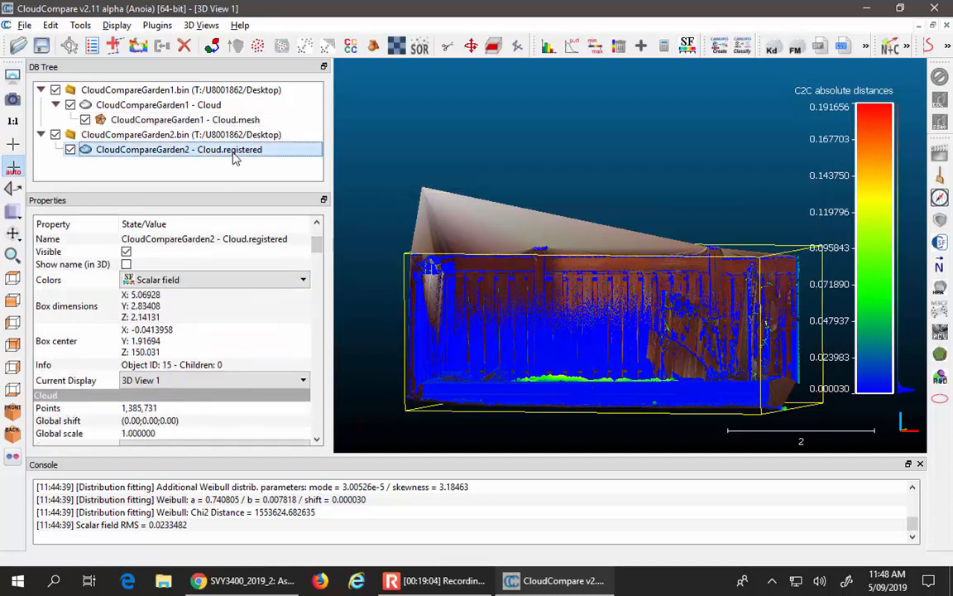
pyautogui.click(304, 283)
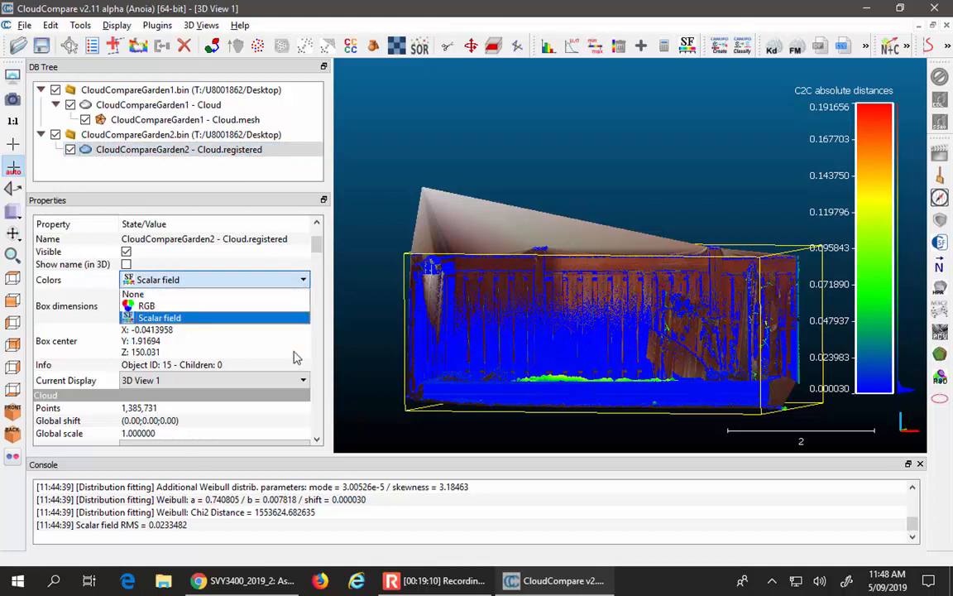
pyautogui.click(280, 317)
pyautogui.scroll(-3, 280, 317)
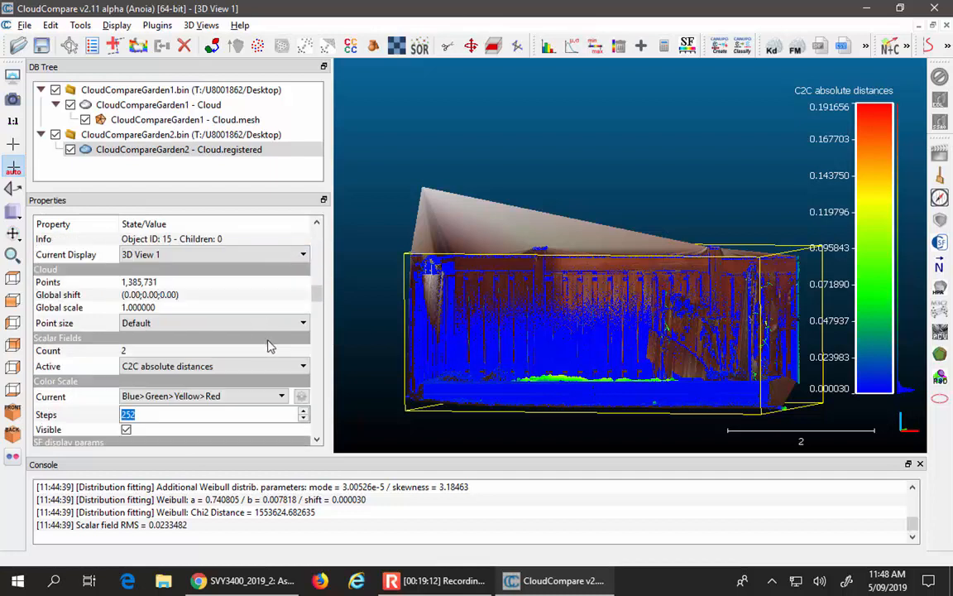
pyautogui.click(264, 369)
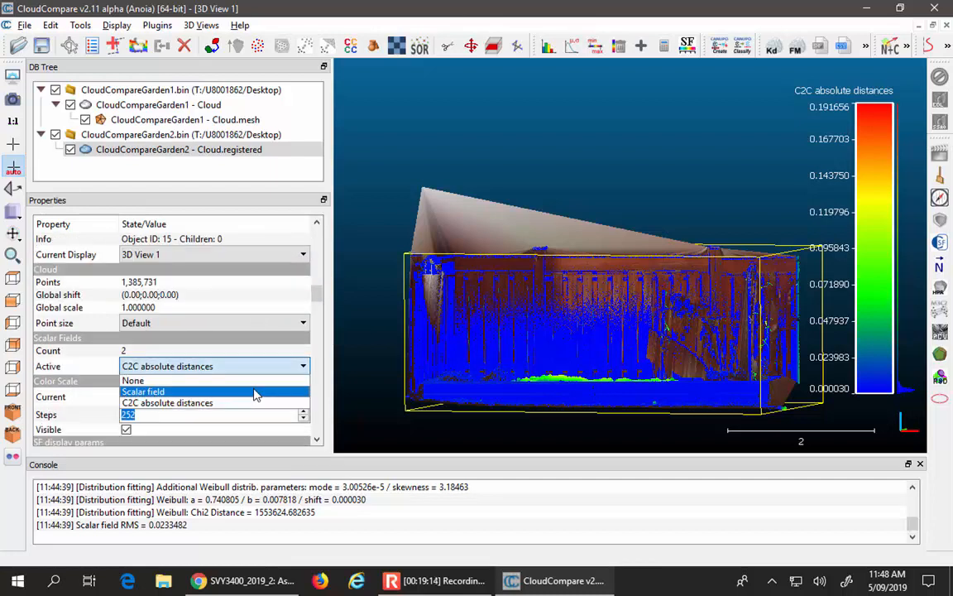
pyautogui.click(256, 391)
pyautogui.click(255, 369)
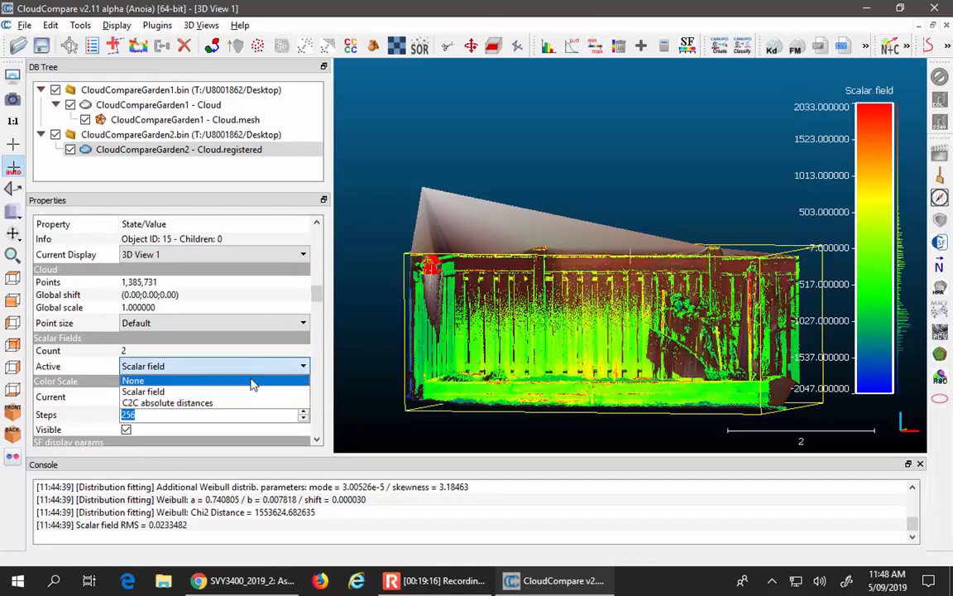
pyautogui.click(253, 380)
pyautogui.click(253, 367)
pyautogui.click(253, 382)
pyautogui.click(254, 369)
pyautogui.click(245, 392)
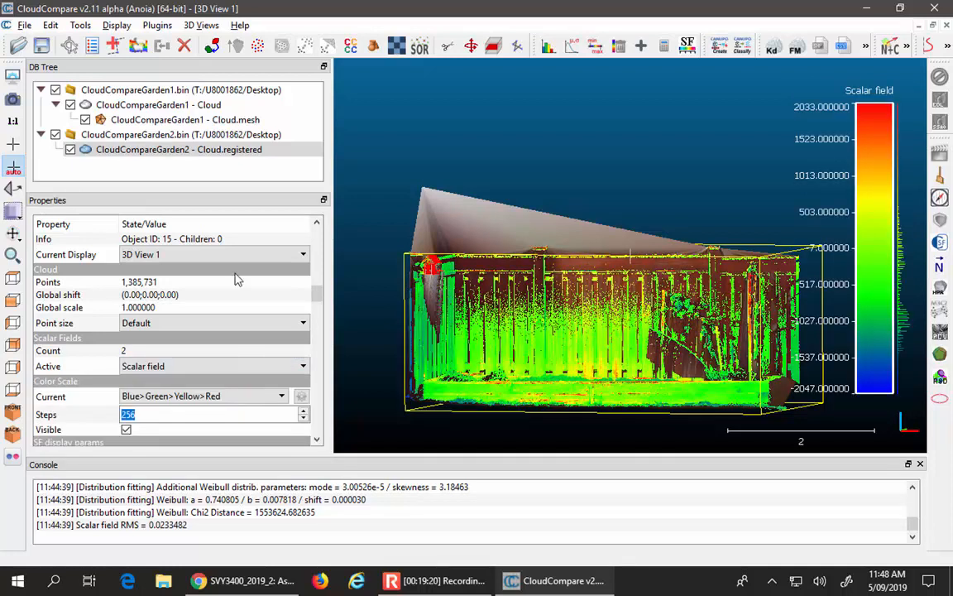
# Set the CloudCompareGarden1 mesh's displayed colors to Scalar field
pyautogui.click(203, 106)
pyautogui.click(199, 121)
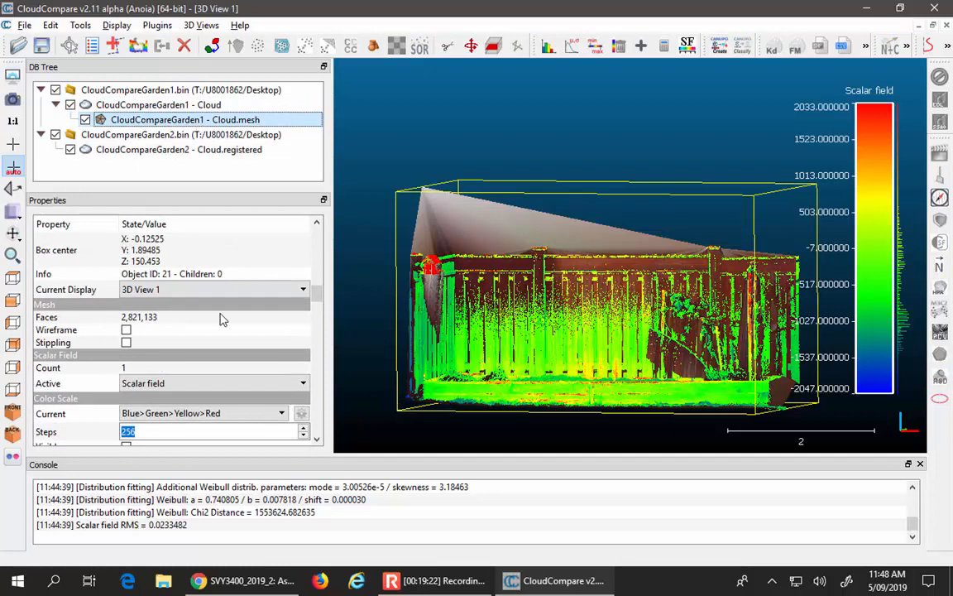
pyautogui.moveTo(321, 299); pyautogui.dragTo(320, 271)
pyautogui.click(303, 255)
pyautogui.click(277, 293)
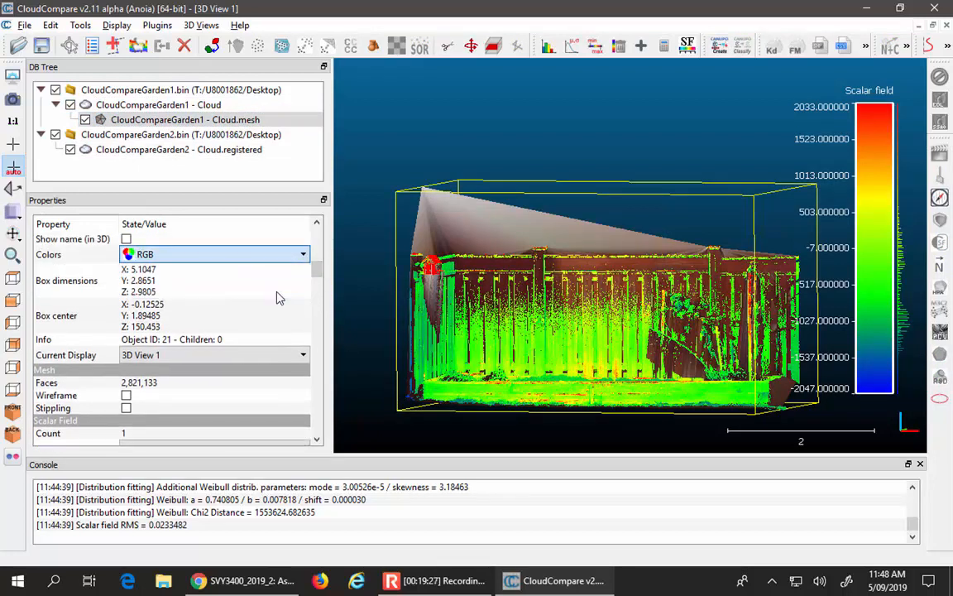
# Hide the color scale of the registered CloudCompareGarden2 cloud
pyautogui.click(214, 149)
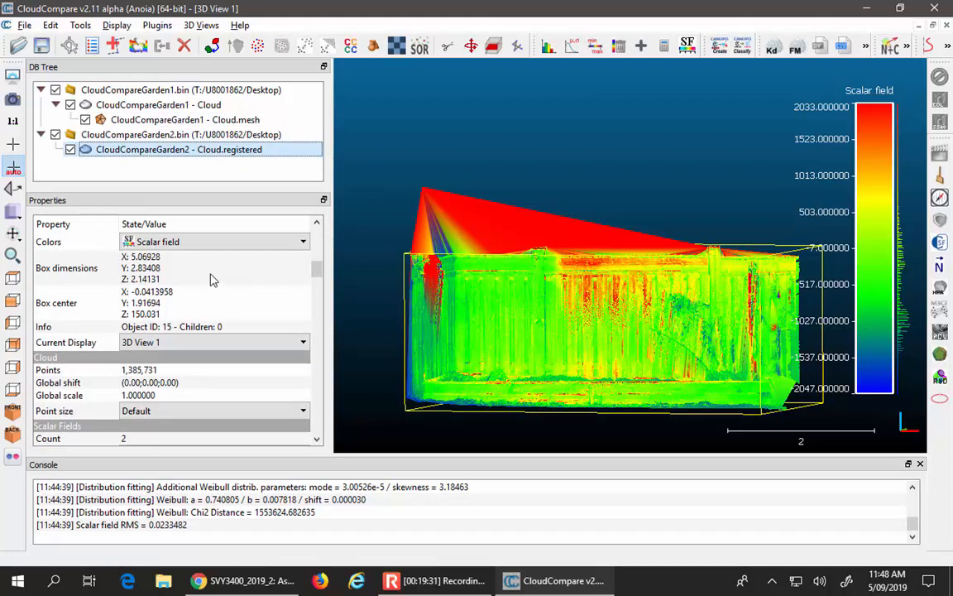
pyautogui.moveTo(319, 271); pyautogui.dragTo(315, 319)
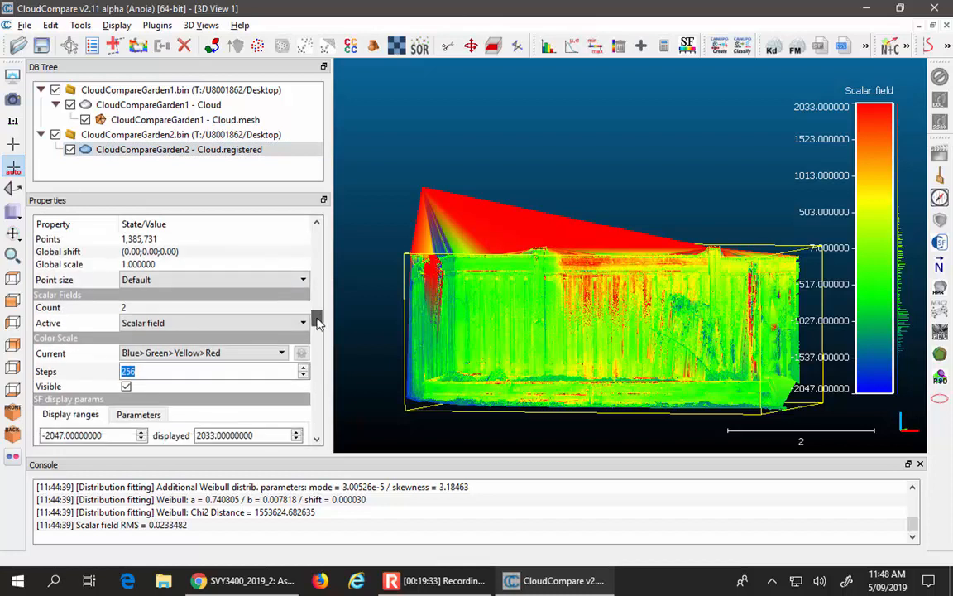
pyautogui.click(125, 387)
pyautogui.moveTo(319, 317); pyautogui.dragTo(323, 238)
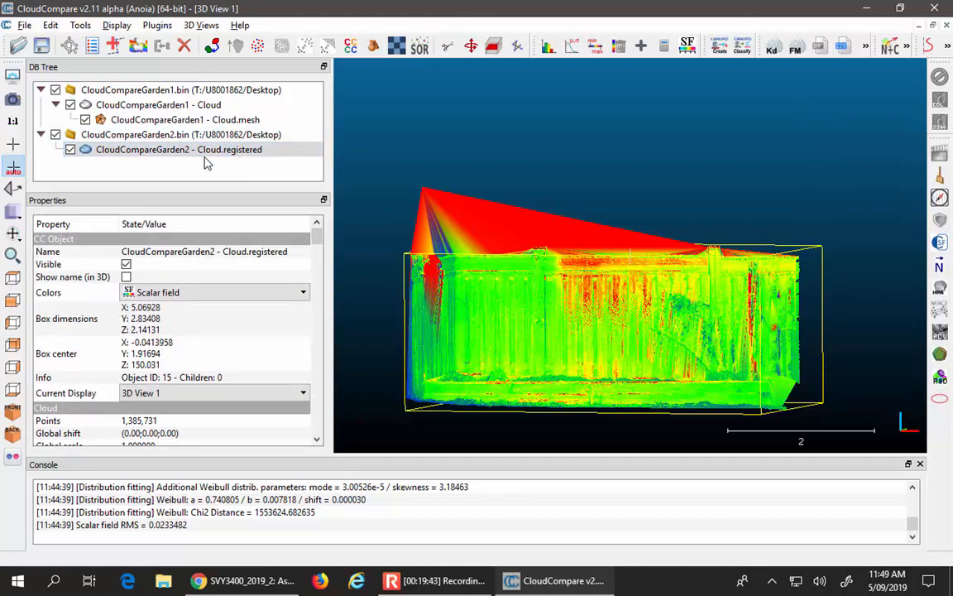
# Compute signed cloud-to-mesh distances with the registered CloudCompareGarden2 cloud as compared and the CloudCompareGarden1 mesh as reference, using AUTO octree level
pyautogui.keyDown('ctrl'); pyautogui.click(240, 121); pyautogui.keyUp('ctrl')
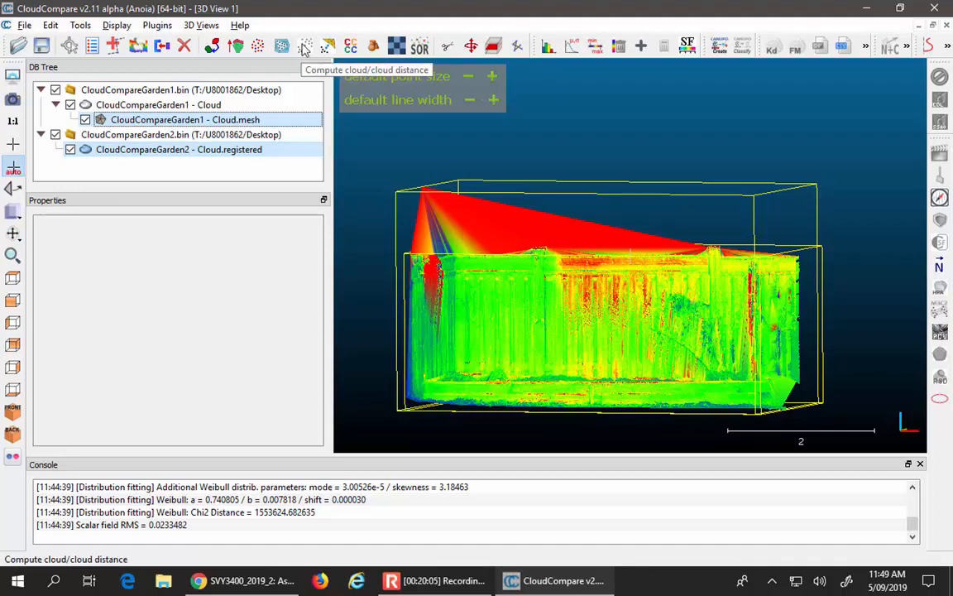
pyautogui.click(329, 46)
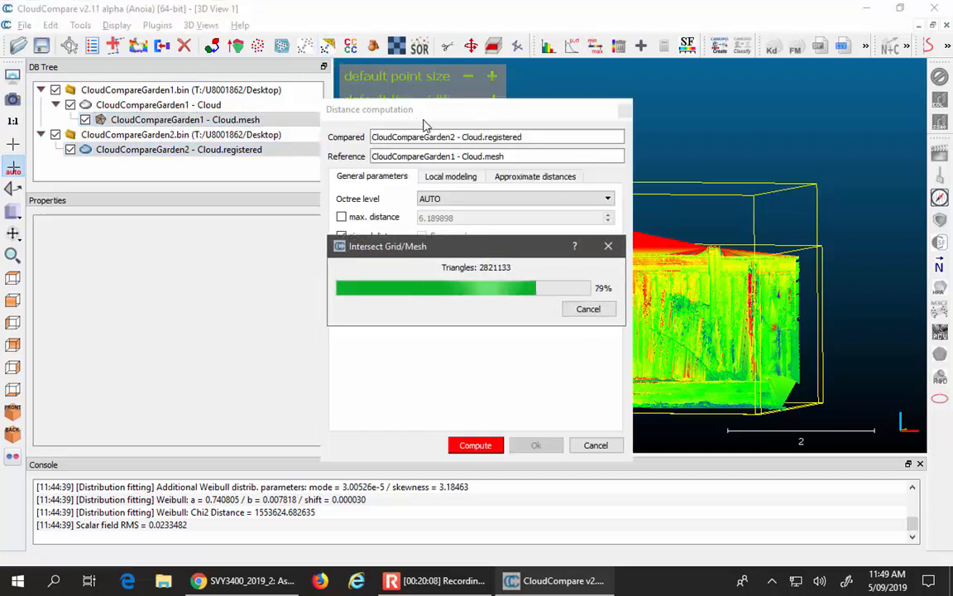
pyautogui.moveTo(404, 110); pyautogui.dragTo(421, 53)
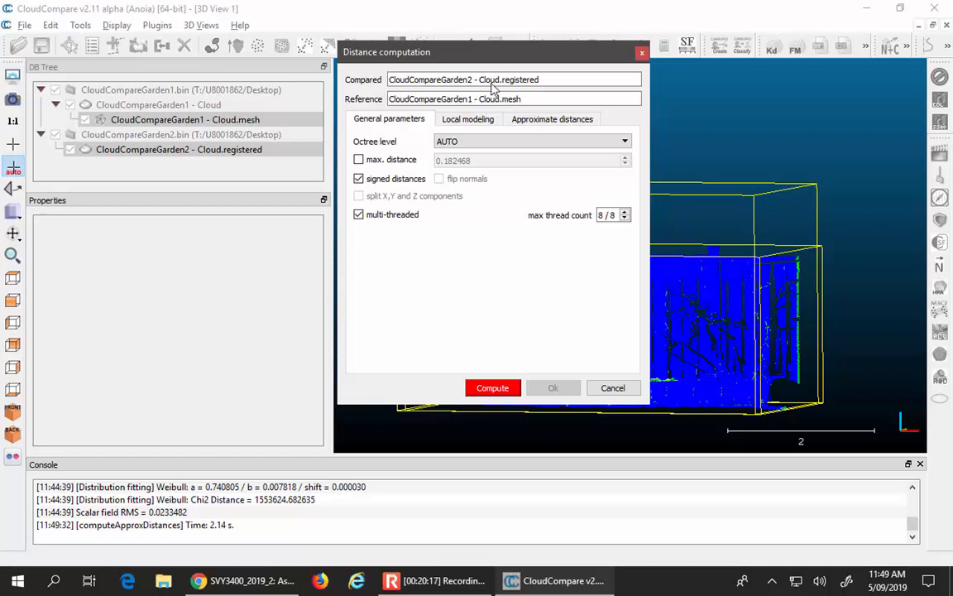
pyautogui.click(493, 389)
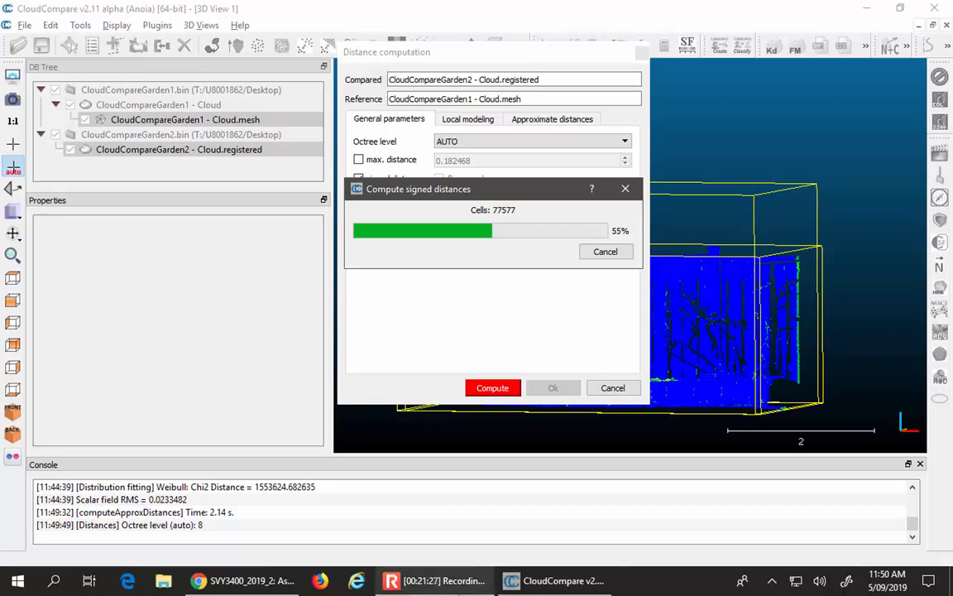
pyautogui.click(438, 581)
pyautogui.click(589, 199)
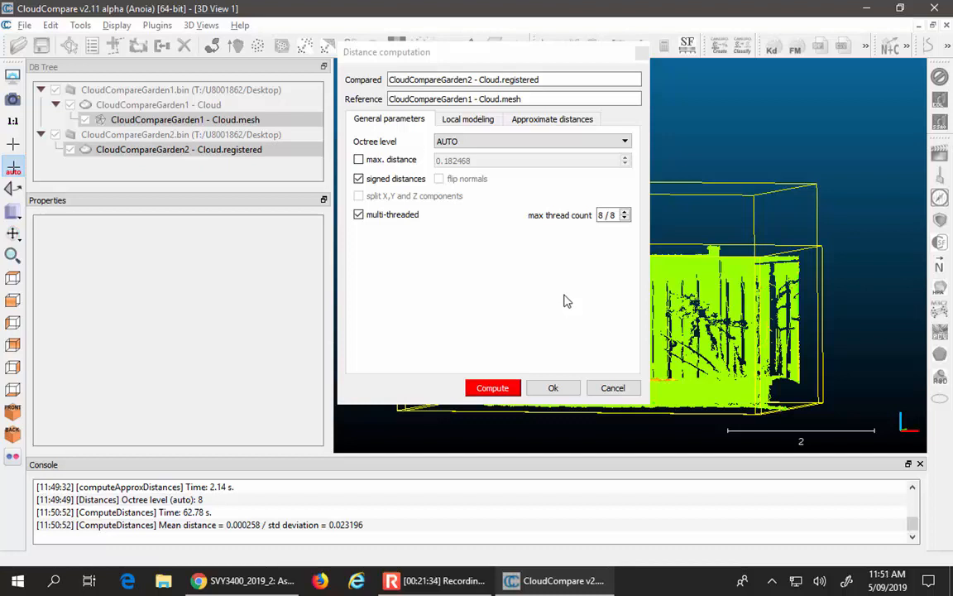
# Rerun the signed cloud-to-mesh distance computation with the same settings and accept the result
pyautogui.click(513, 390)
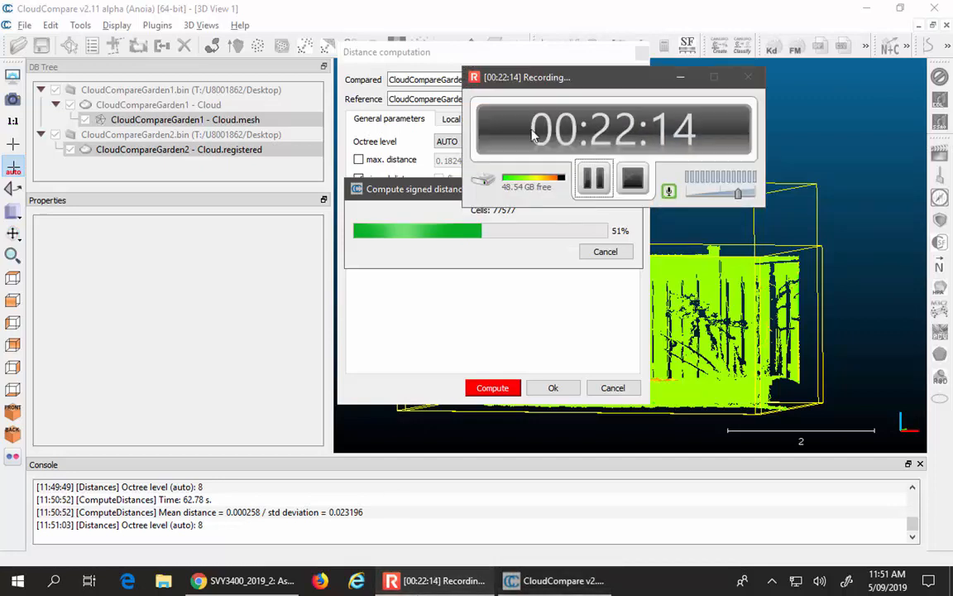
pyautogui.click(594, 179)
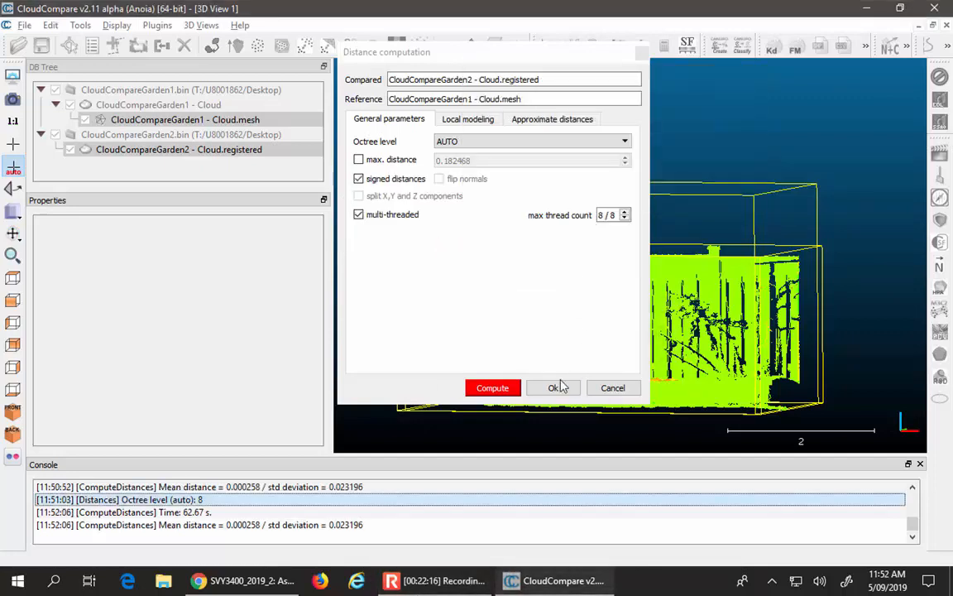
pyautogui.click(553, 388)
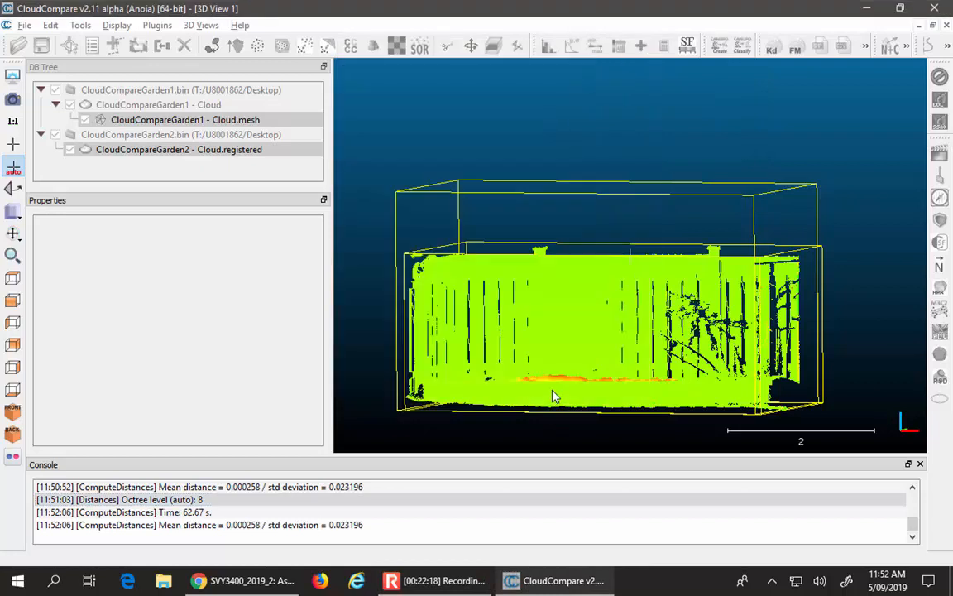
# Hide the CloudCompareGarden1 cloud and its mesh to view the signed distances on the CloudCompareGarden2 cloud alone
pyautogui.moveTo(532, 324); pyautogui.dragTo(583, 422)
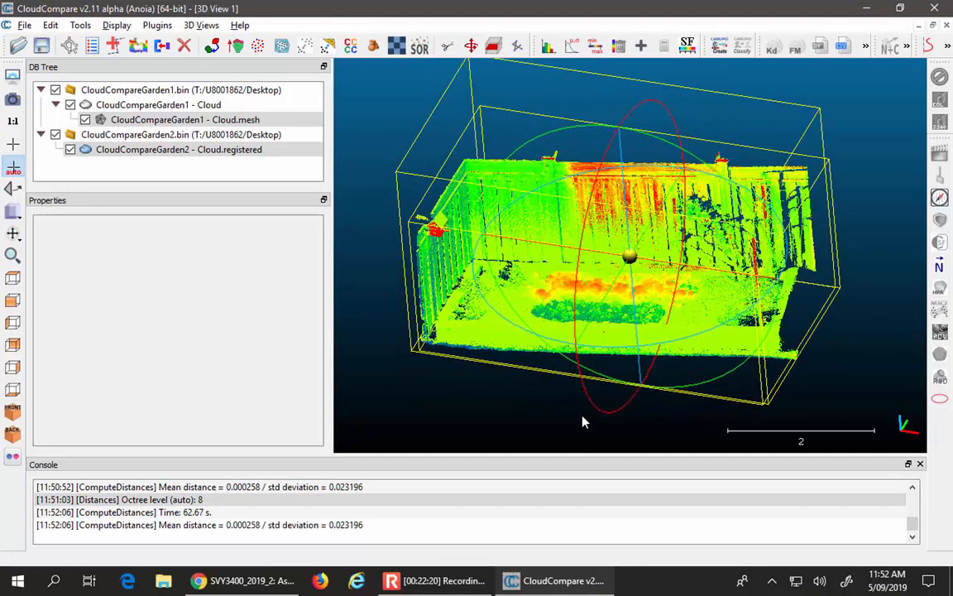
pyautogui.click(85, 120)
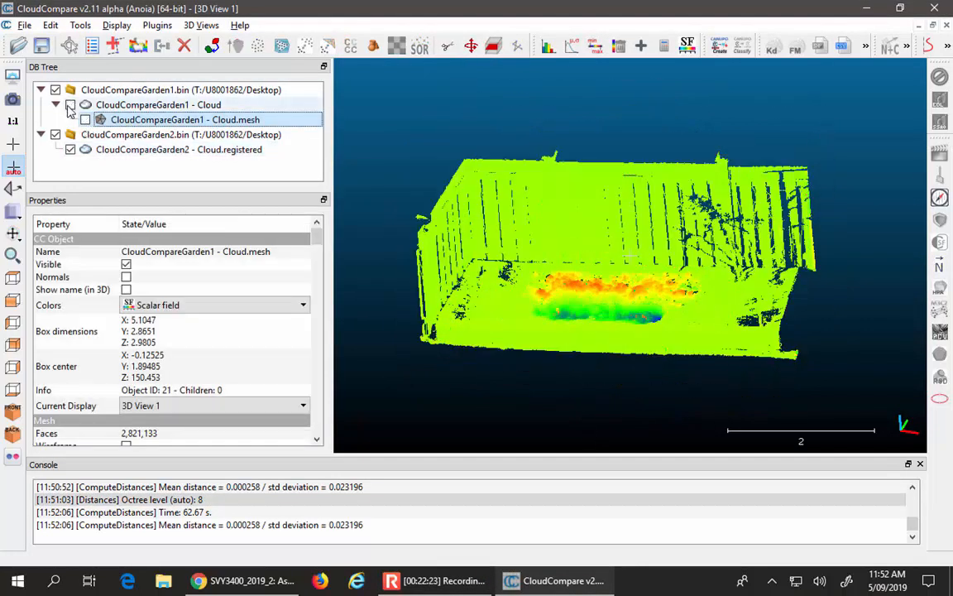
pyautogui.moveTo(589, 283); pyautogui.dragTo(617, 269)
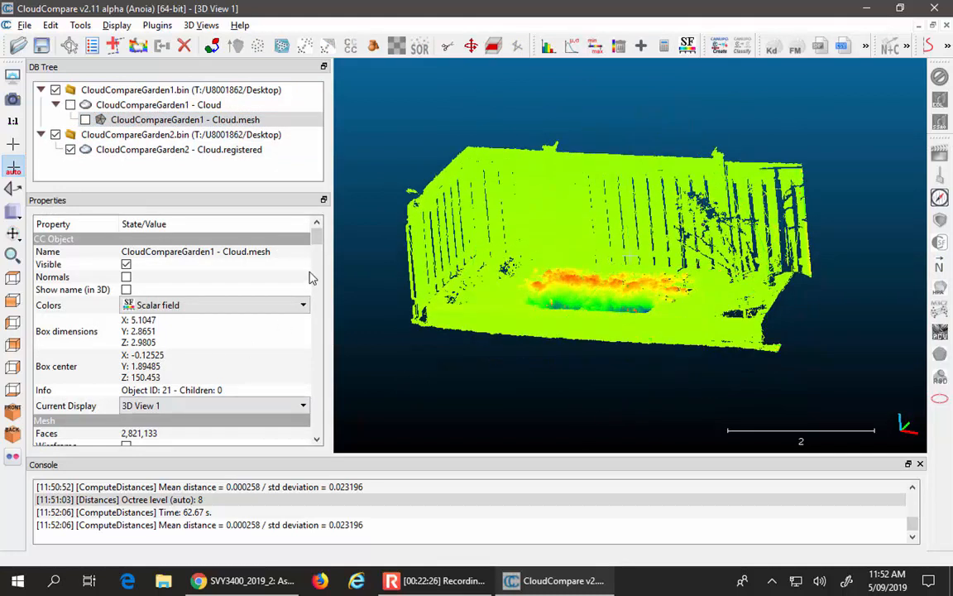
# Show the color scale of the registered CloudCompareGarden2 cloud for its C2M signed distances
pyautogui.moveTo(318, 242); pyautogui.dragTo(321, 367)
pyautogui.click(126, 318)
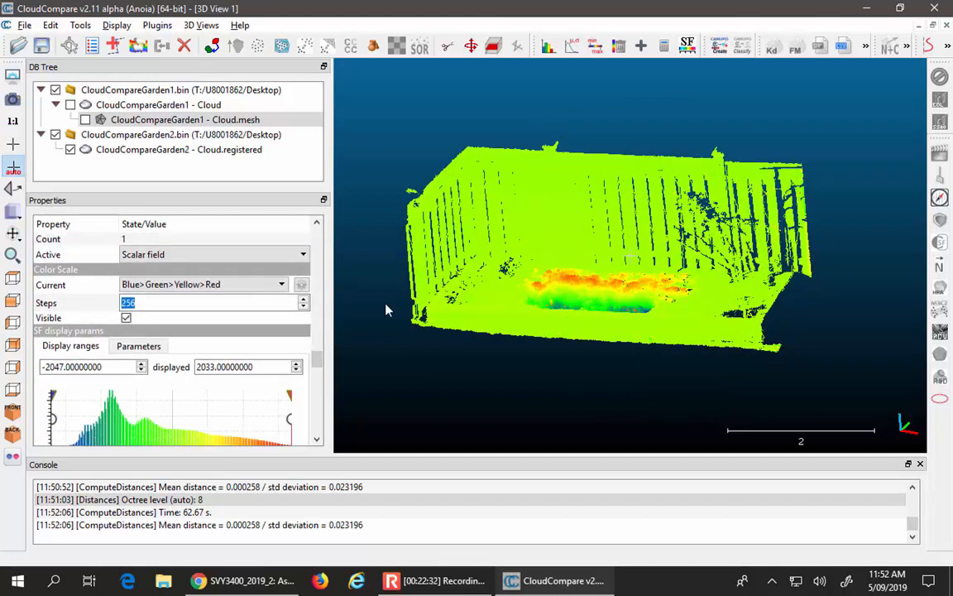
pyautogui.click(248, 152)
pyautogui.click(125, 318)
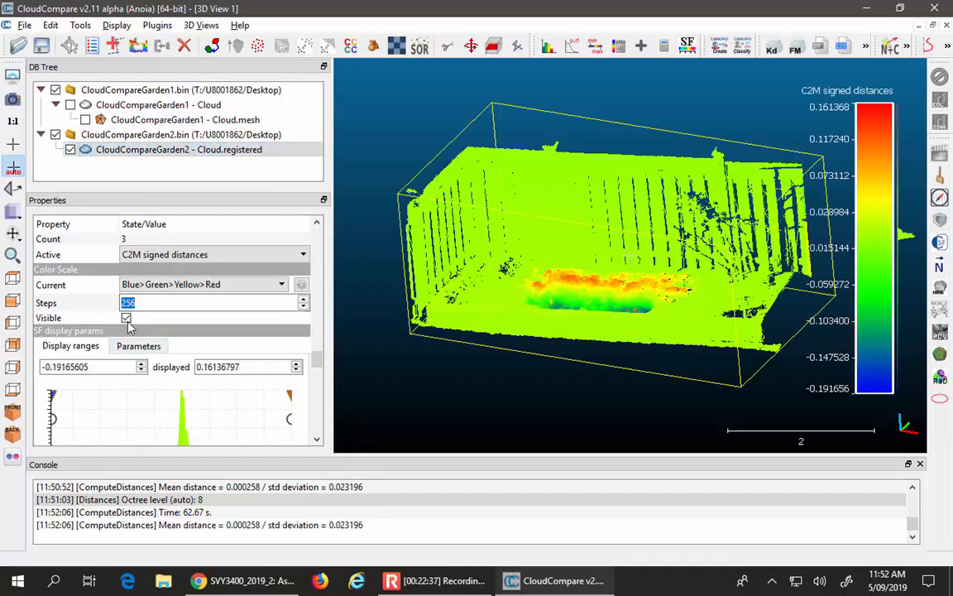
# Display the C2C absolute distances on the registered cloud for comparison, and switch the active scalar field back to C2M signed distances
pyautogui.click(207, 258)
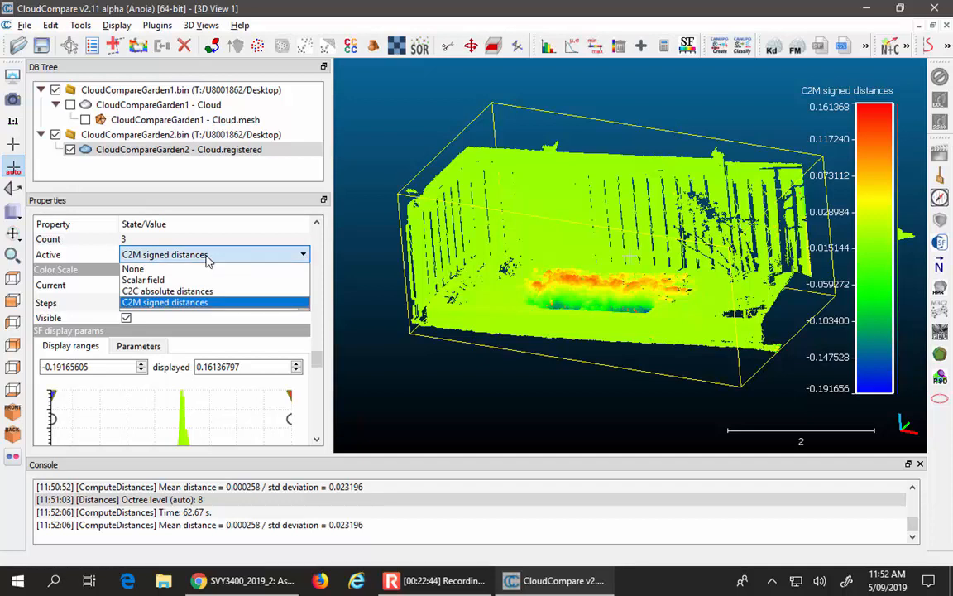
pyautogui.click(286, 291)
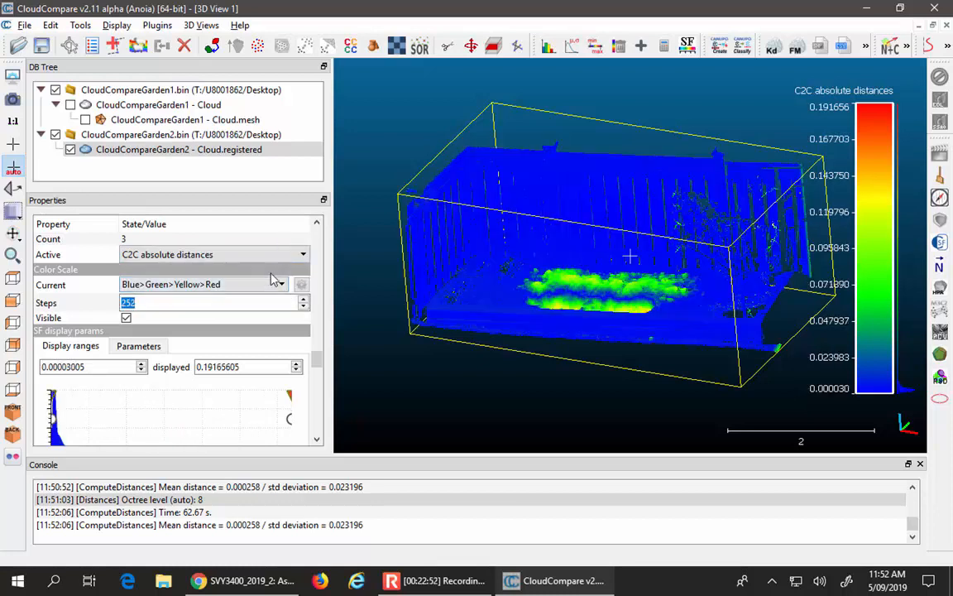
pyautogui.click(265, 255)
pyautogui.click(257, 302)
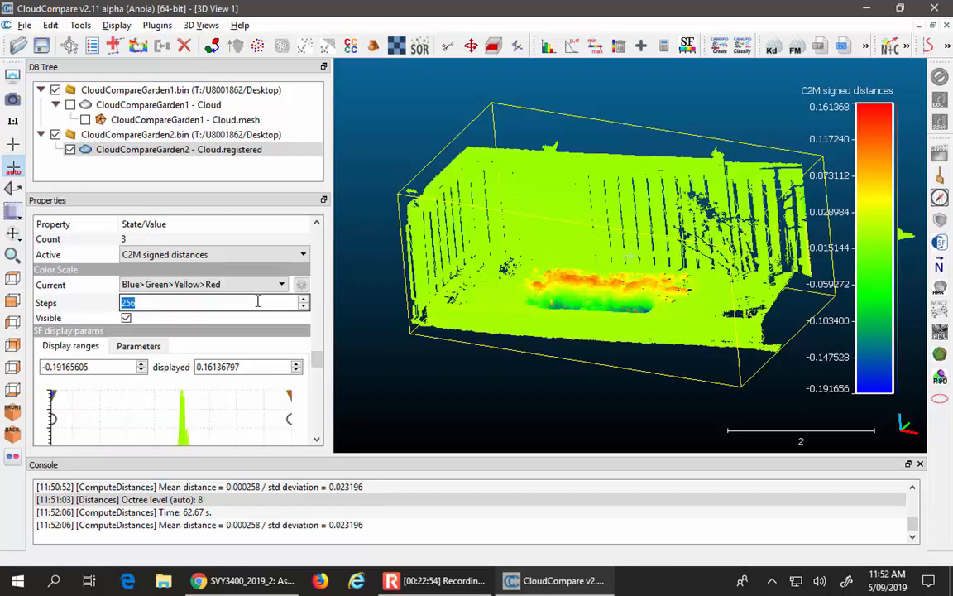
# Fit a Gauss distribution to the C2M signed distances of the registered CloudCompareGarden2 cloud, review the histogram and close it
pyautogui.moveTo(546, 308); pyautogui.dragTo(569, 264)
pyautogui.scroll(-2, 604, 219)
pyautogui.moveTo(701, 238); pyautogui.dragTo(783, 230)
pyautogui.moveTo(719, 242); pyautogui.dragTo(719, 314)
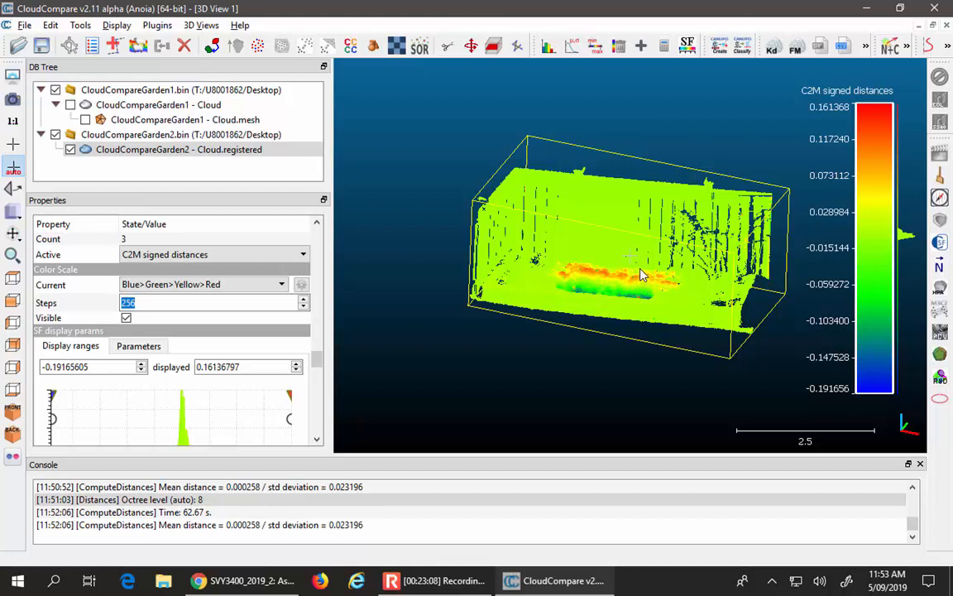
pyautogui.click(576, 49)
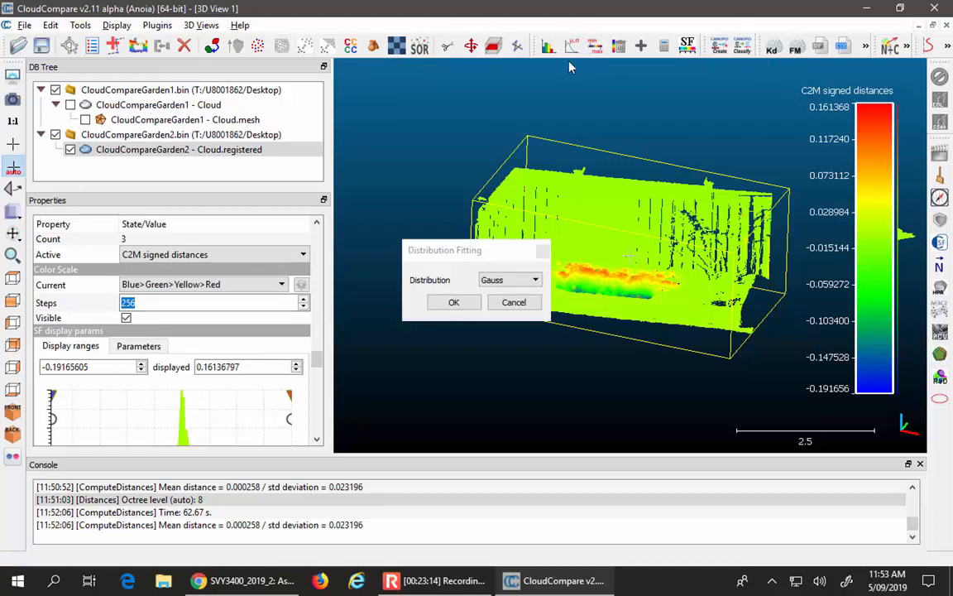
pyautogui.click(495, 301)
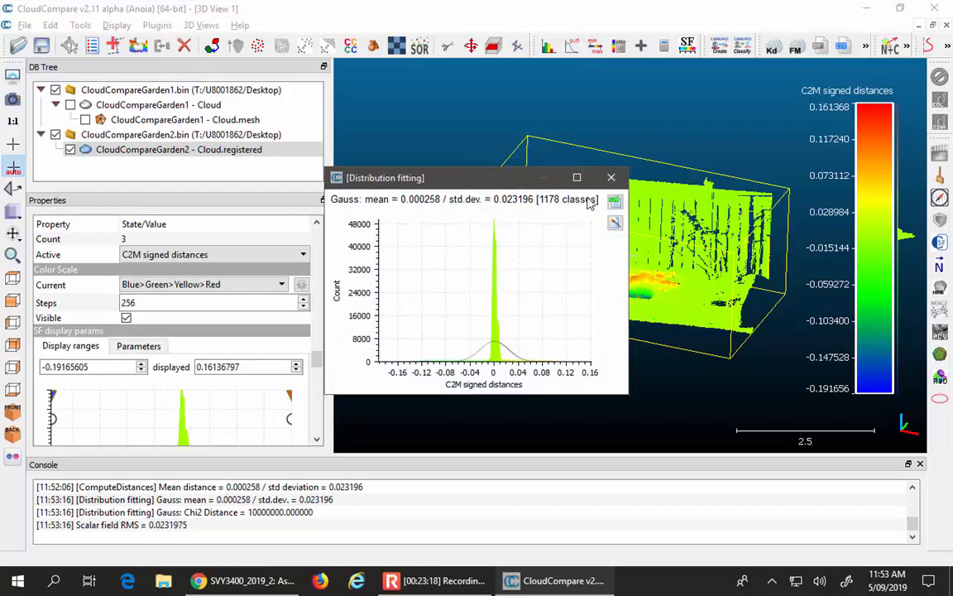
pyautogui.click(613, 179)
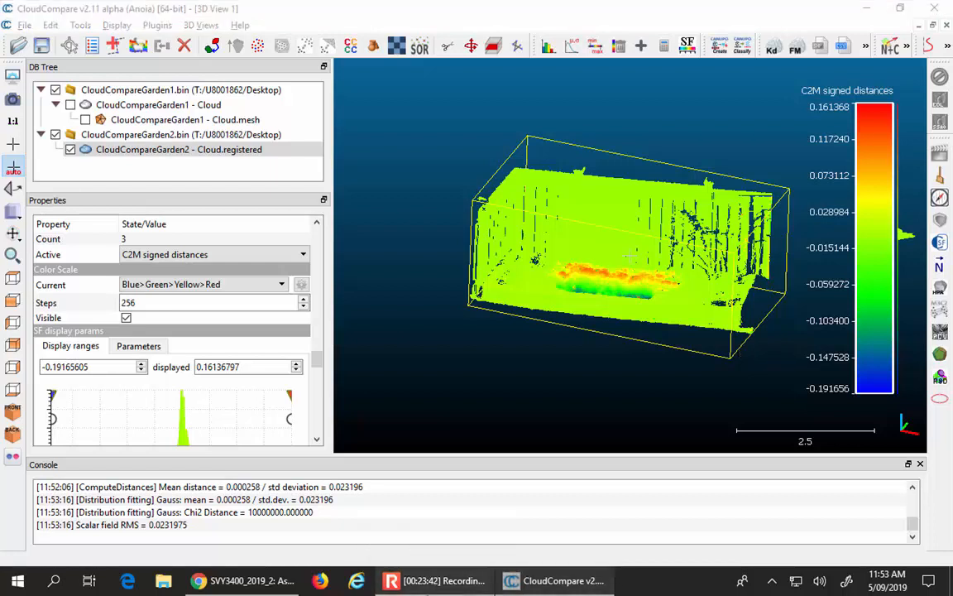
pyautogui.click(439, 580)
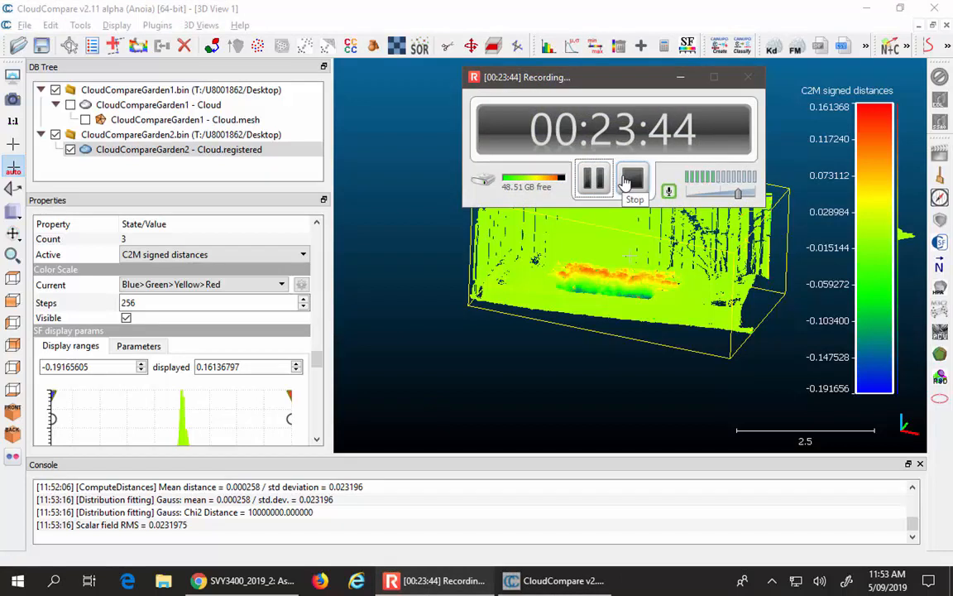